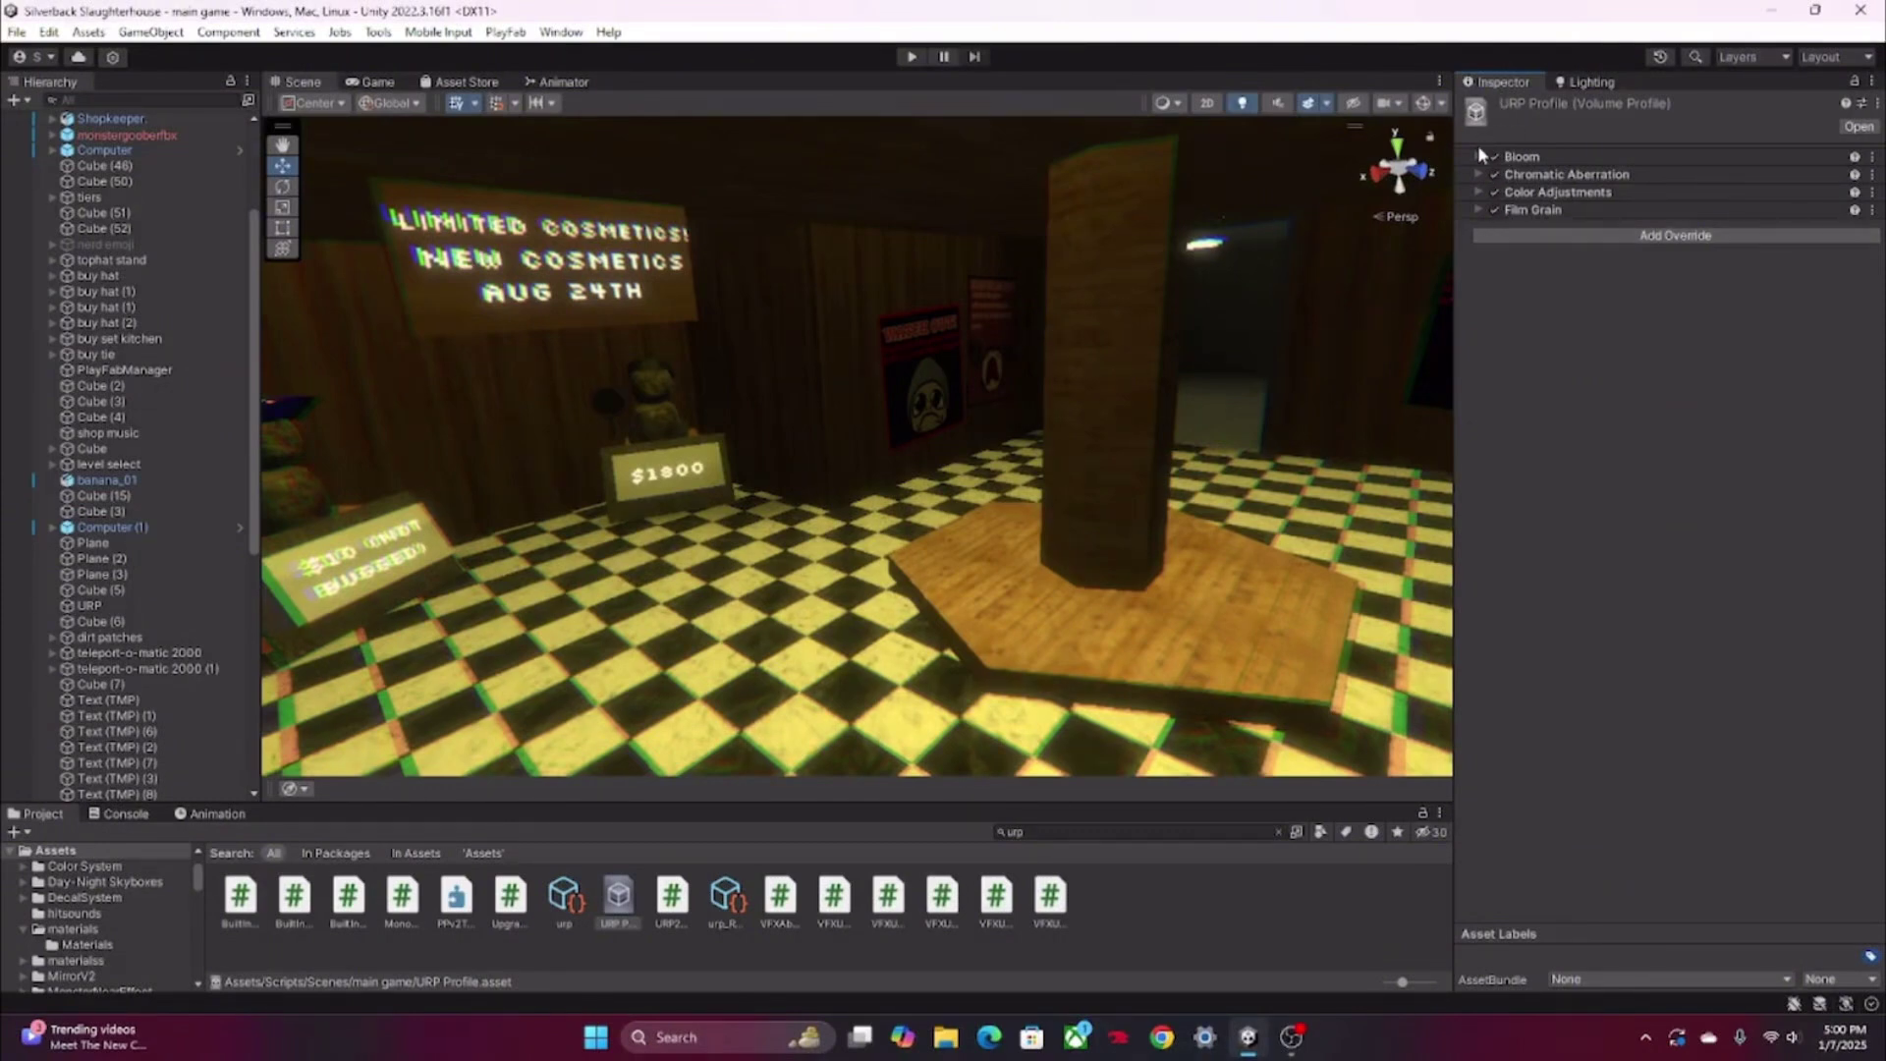
Add a Vignette override to the profile from the Post-processing overrides.
click(1491, 234)
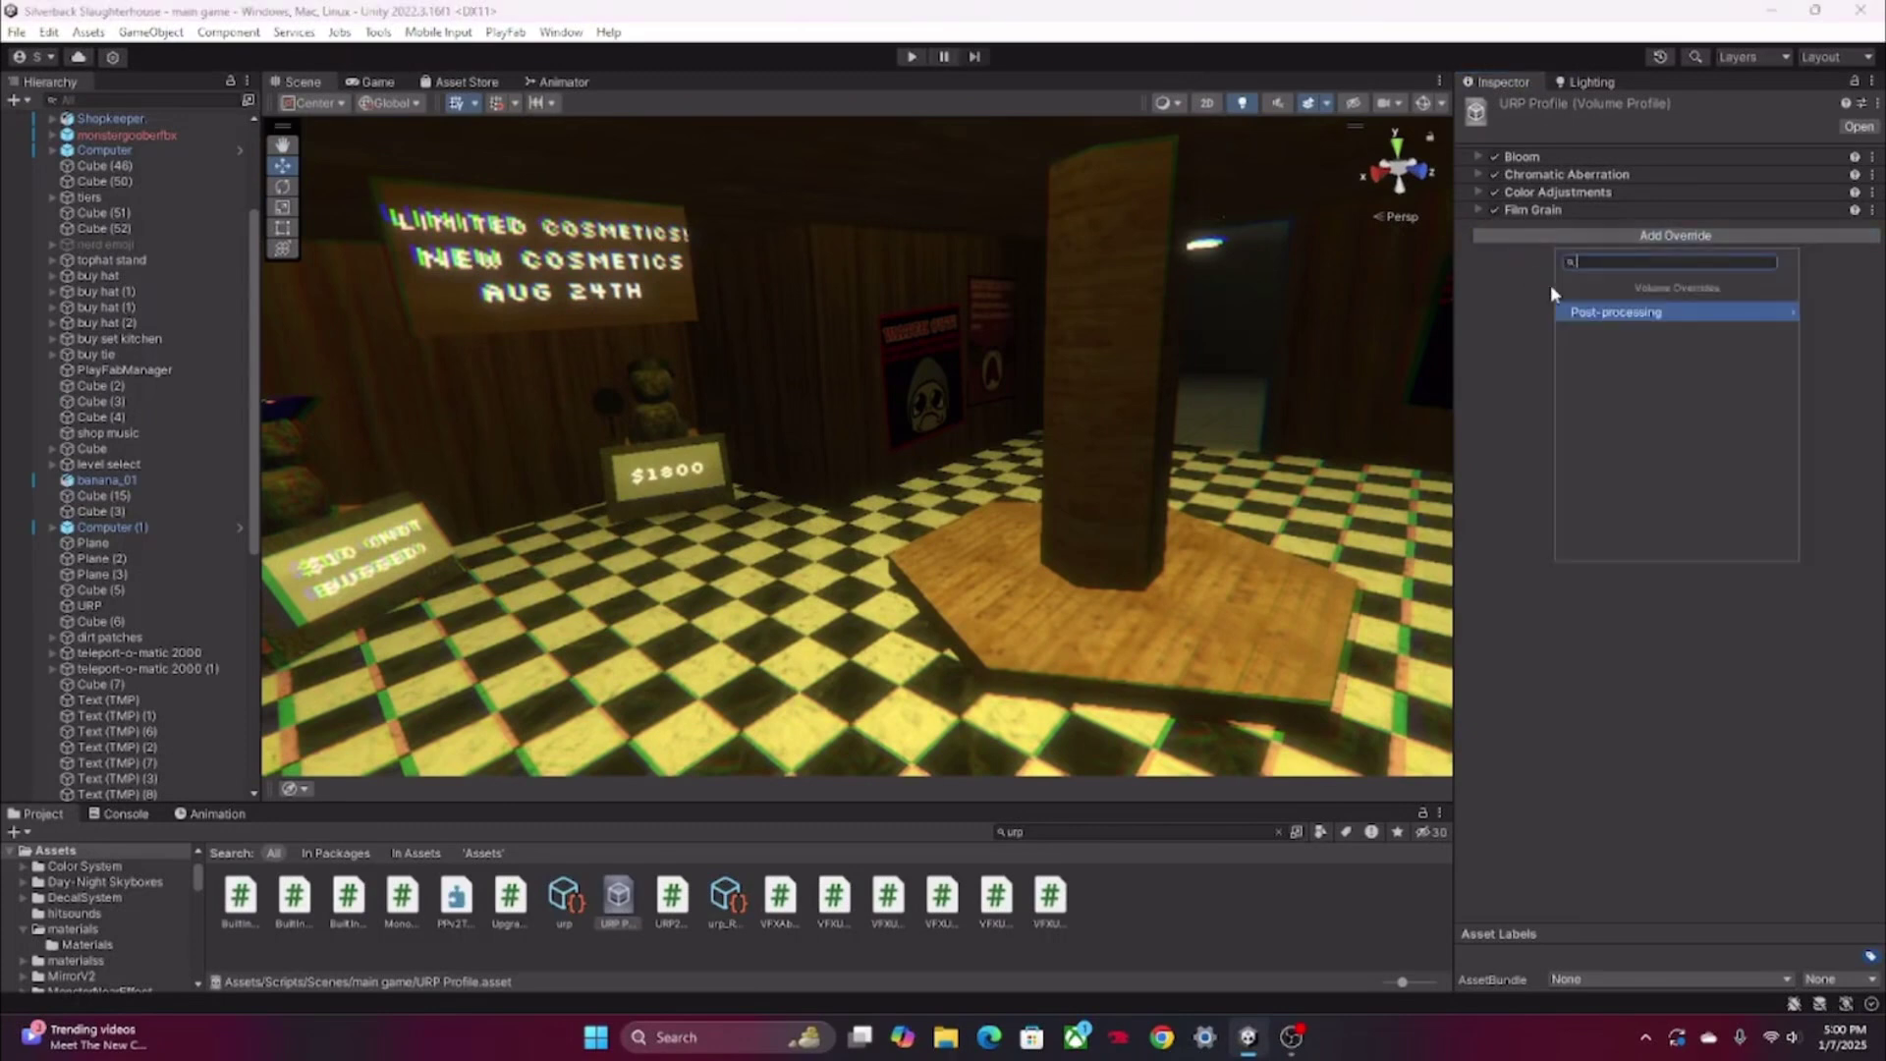
click(1625, 316)
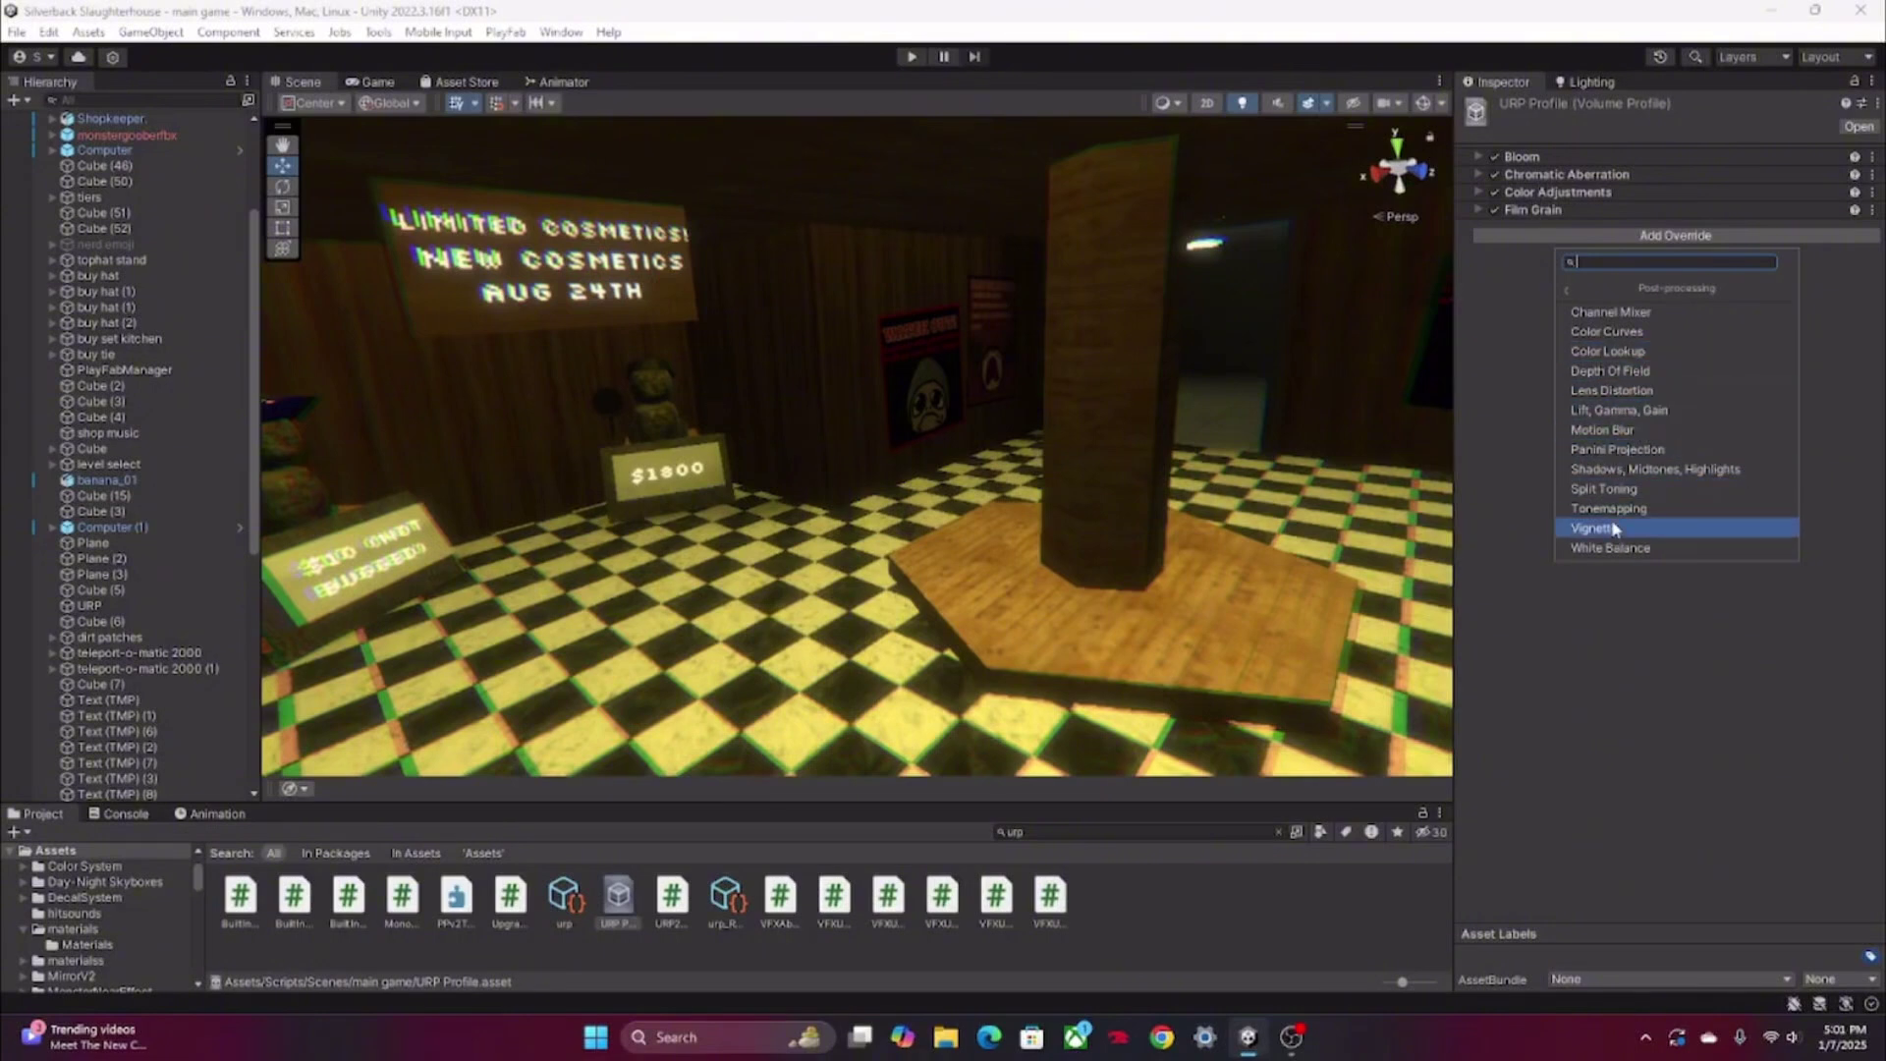
click(1566, 527)
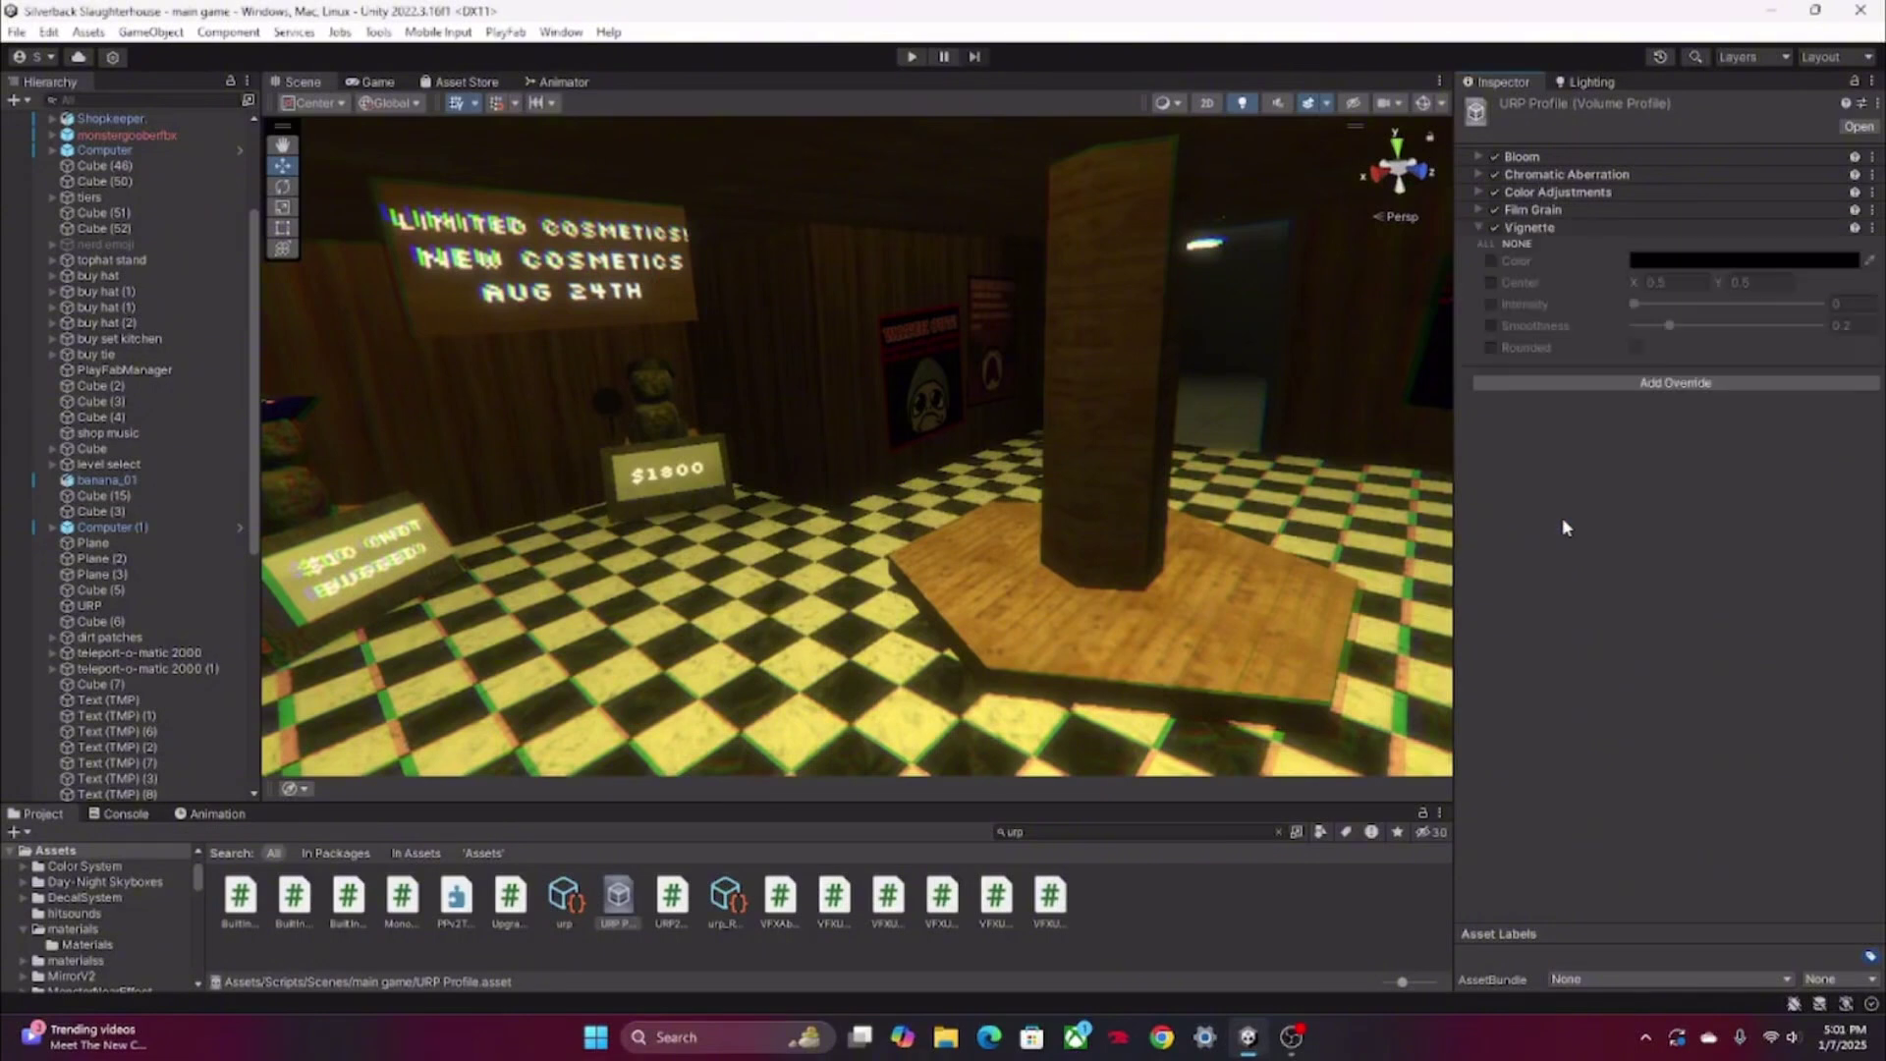
Enable all Vignette settings: intensity 0.456, smoothness 0.31, colour red (FF0000).
click(1483, 242)
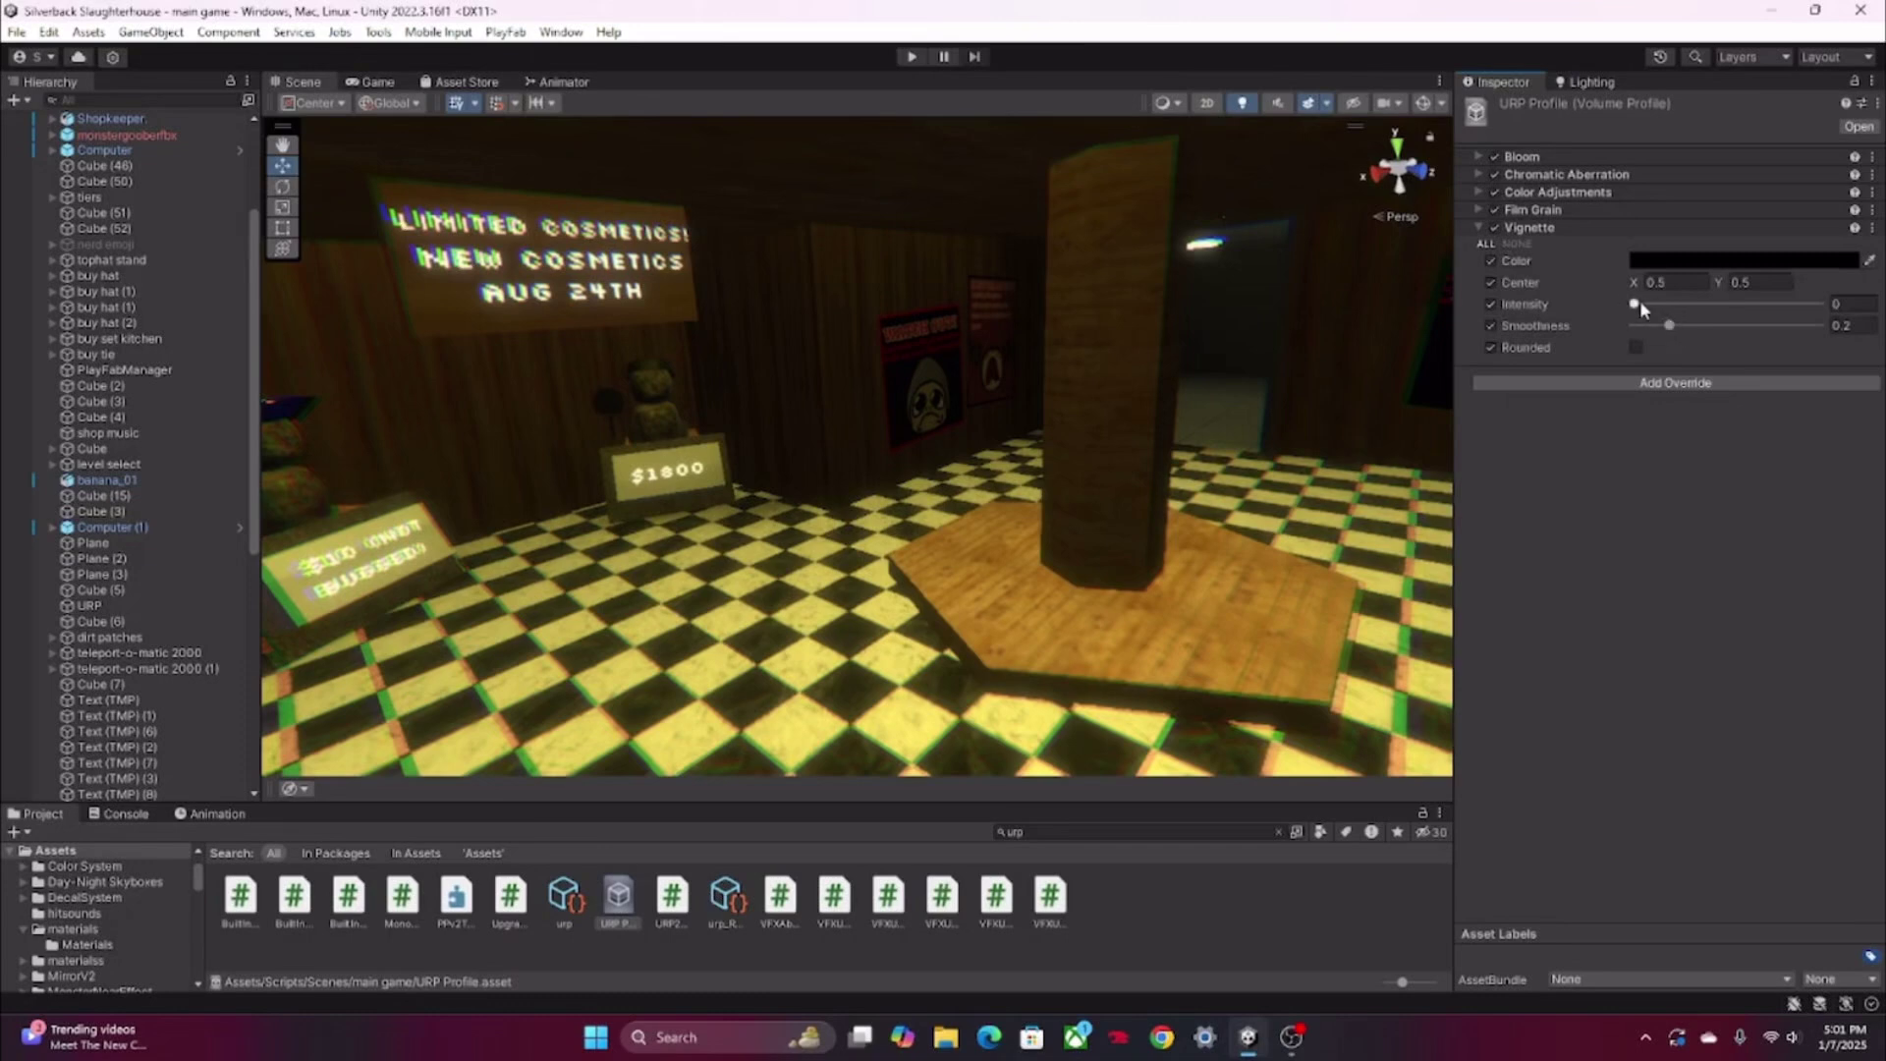
drag(1642, 303, 1689, 330)
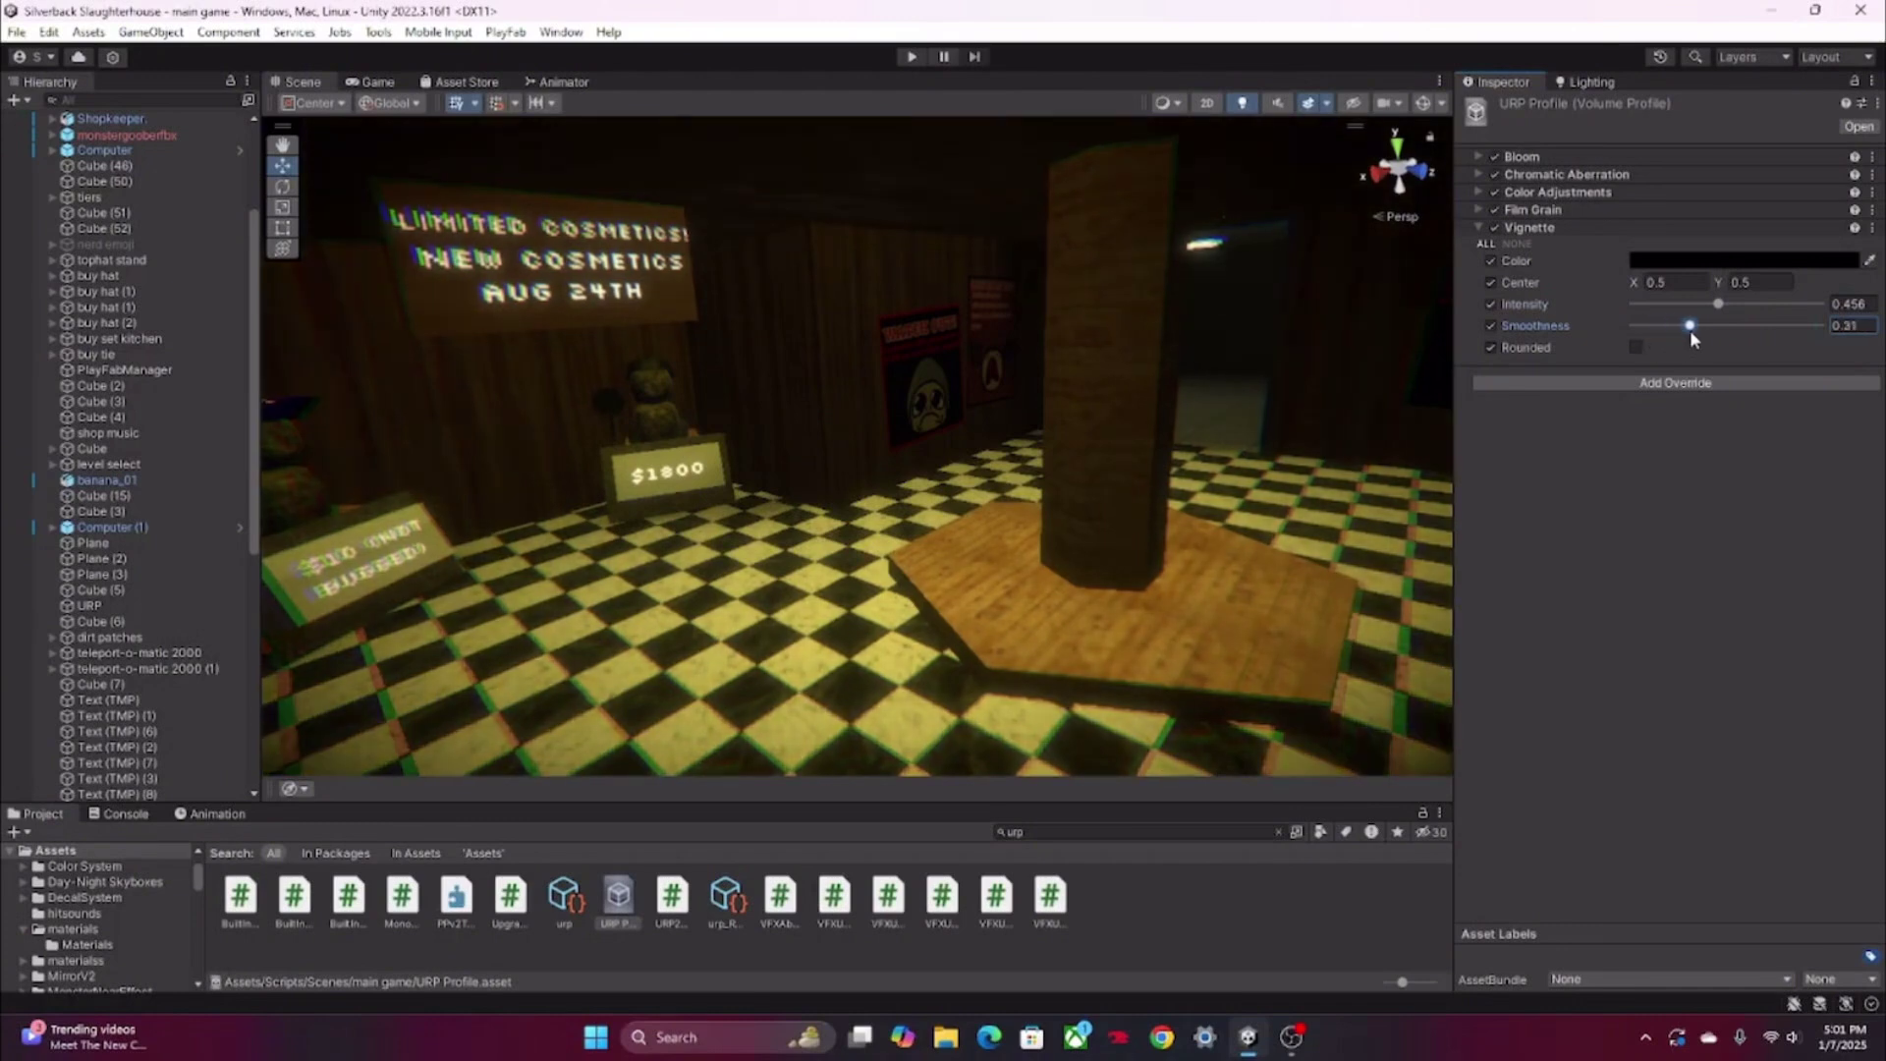
click(1694, 273)
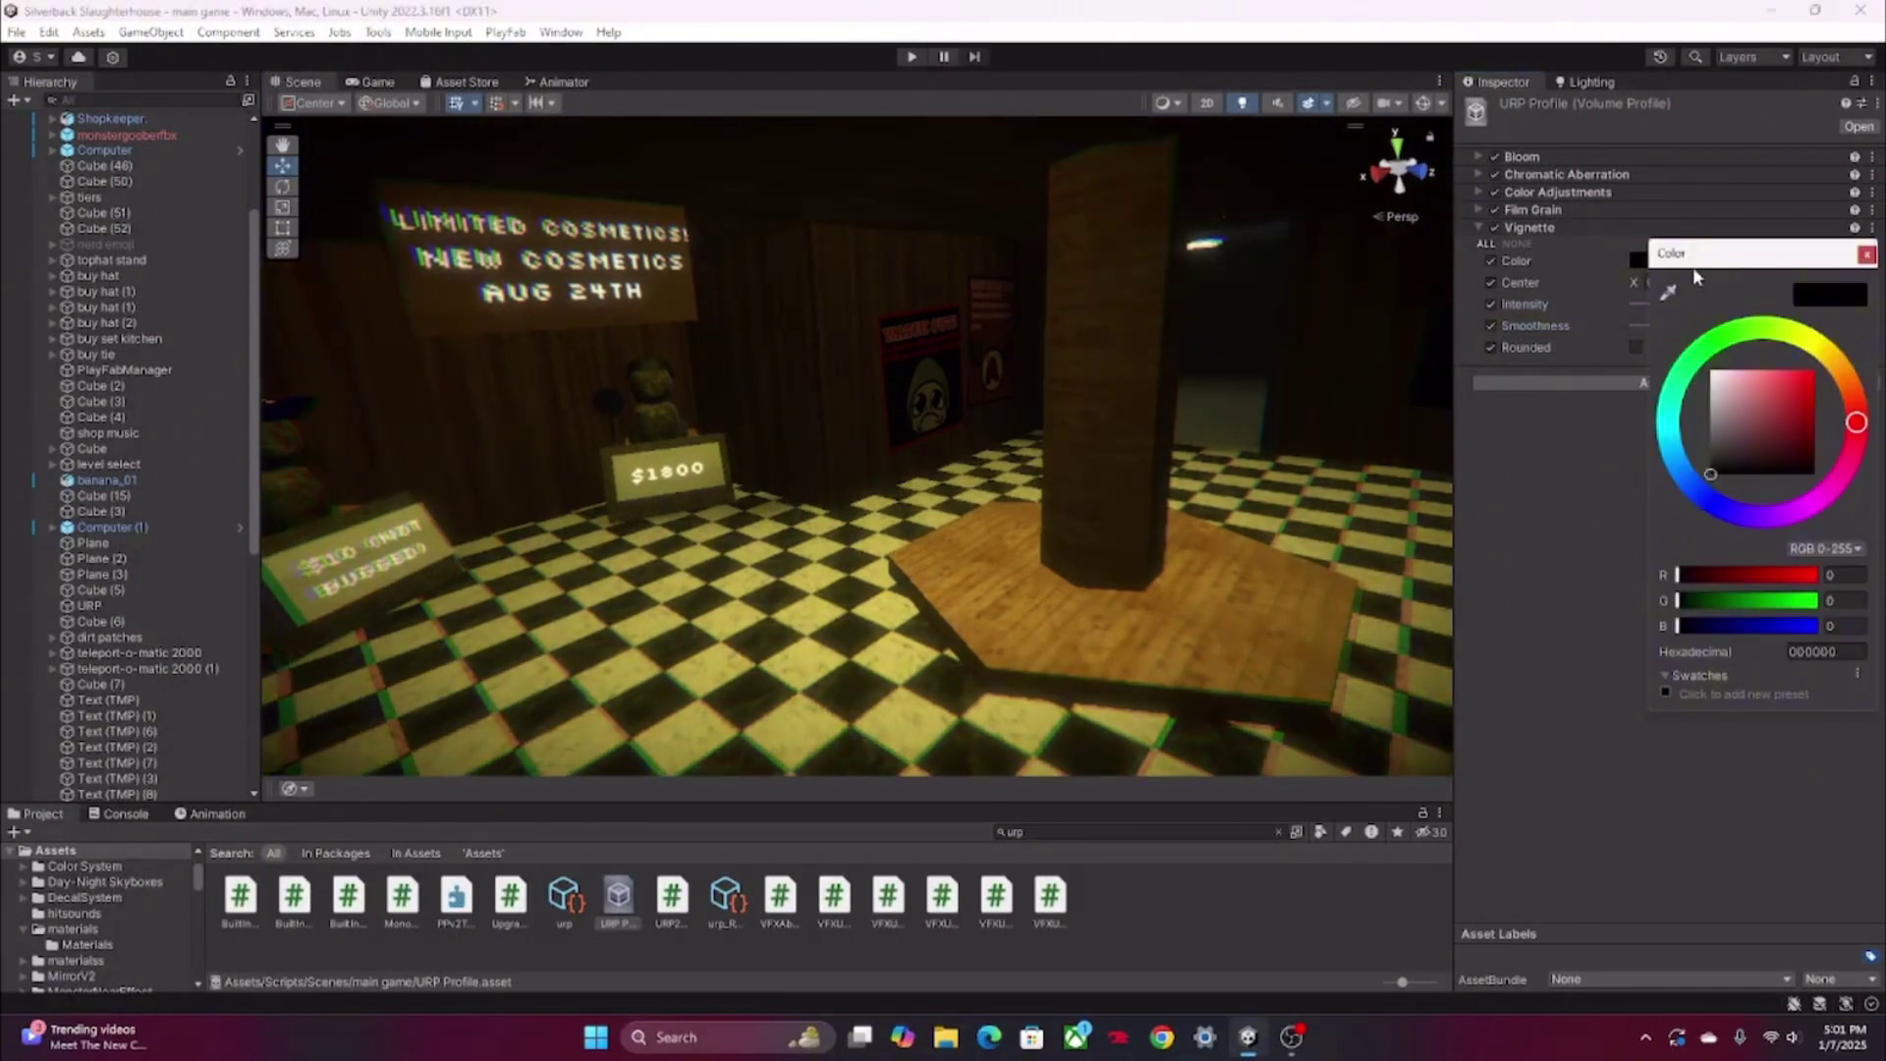
drag(1765, 396, 1814, 370)
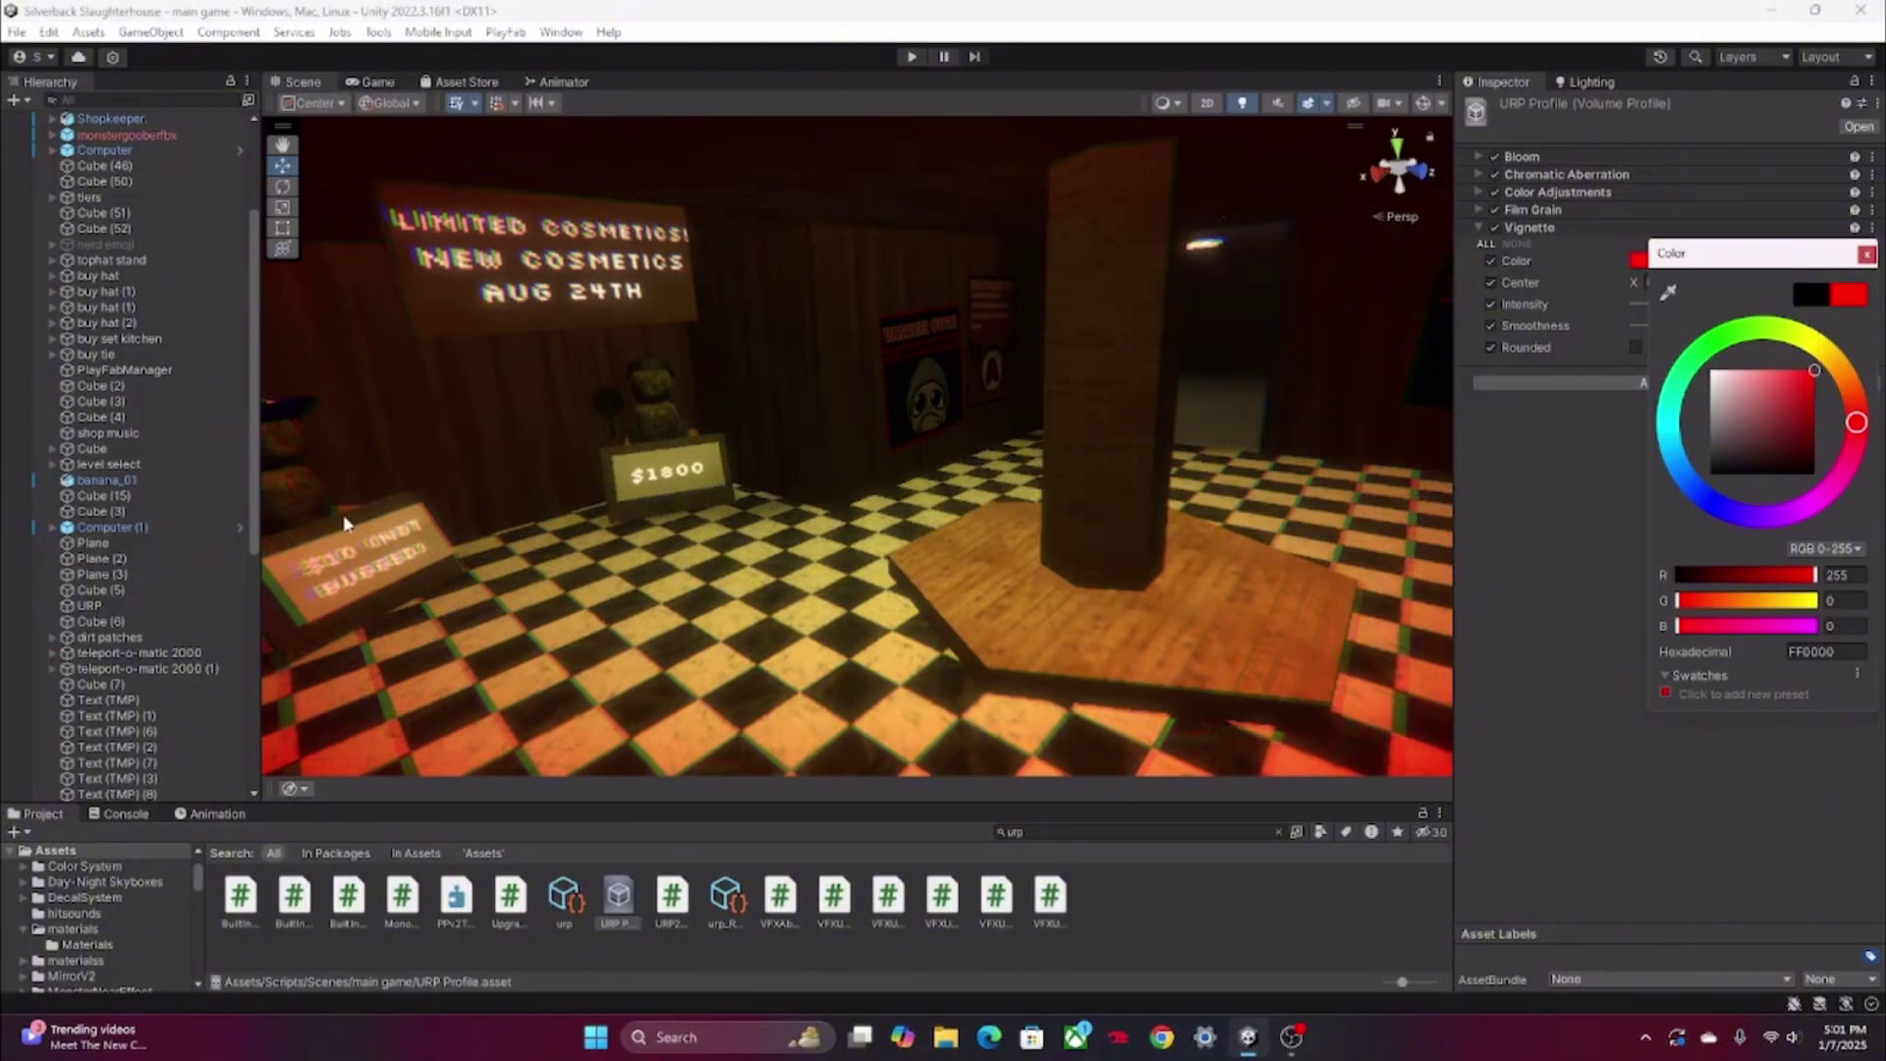
click(1560, 554)
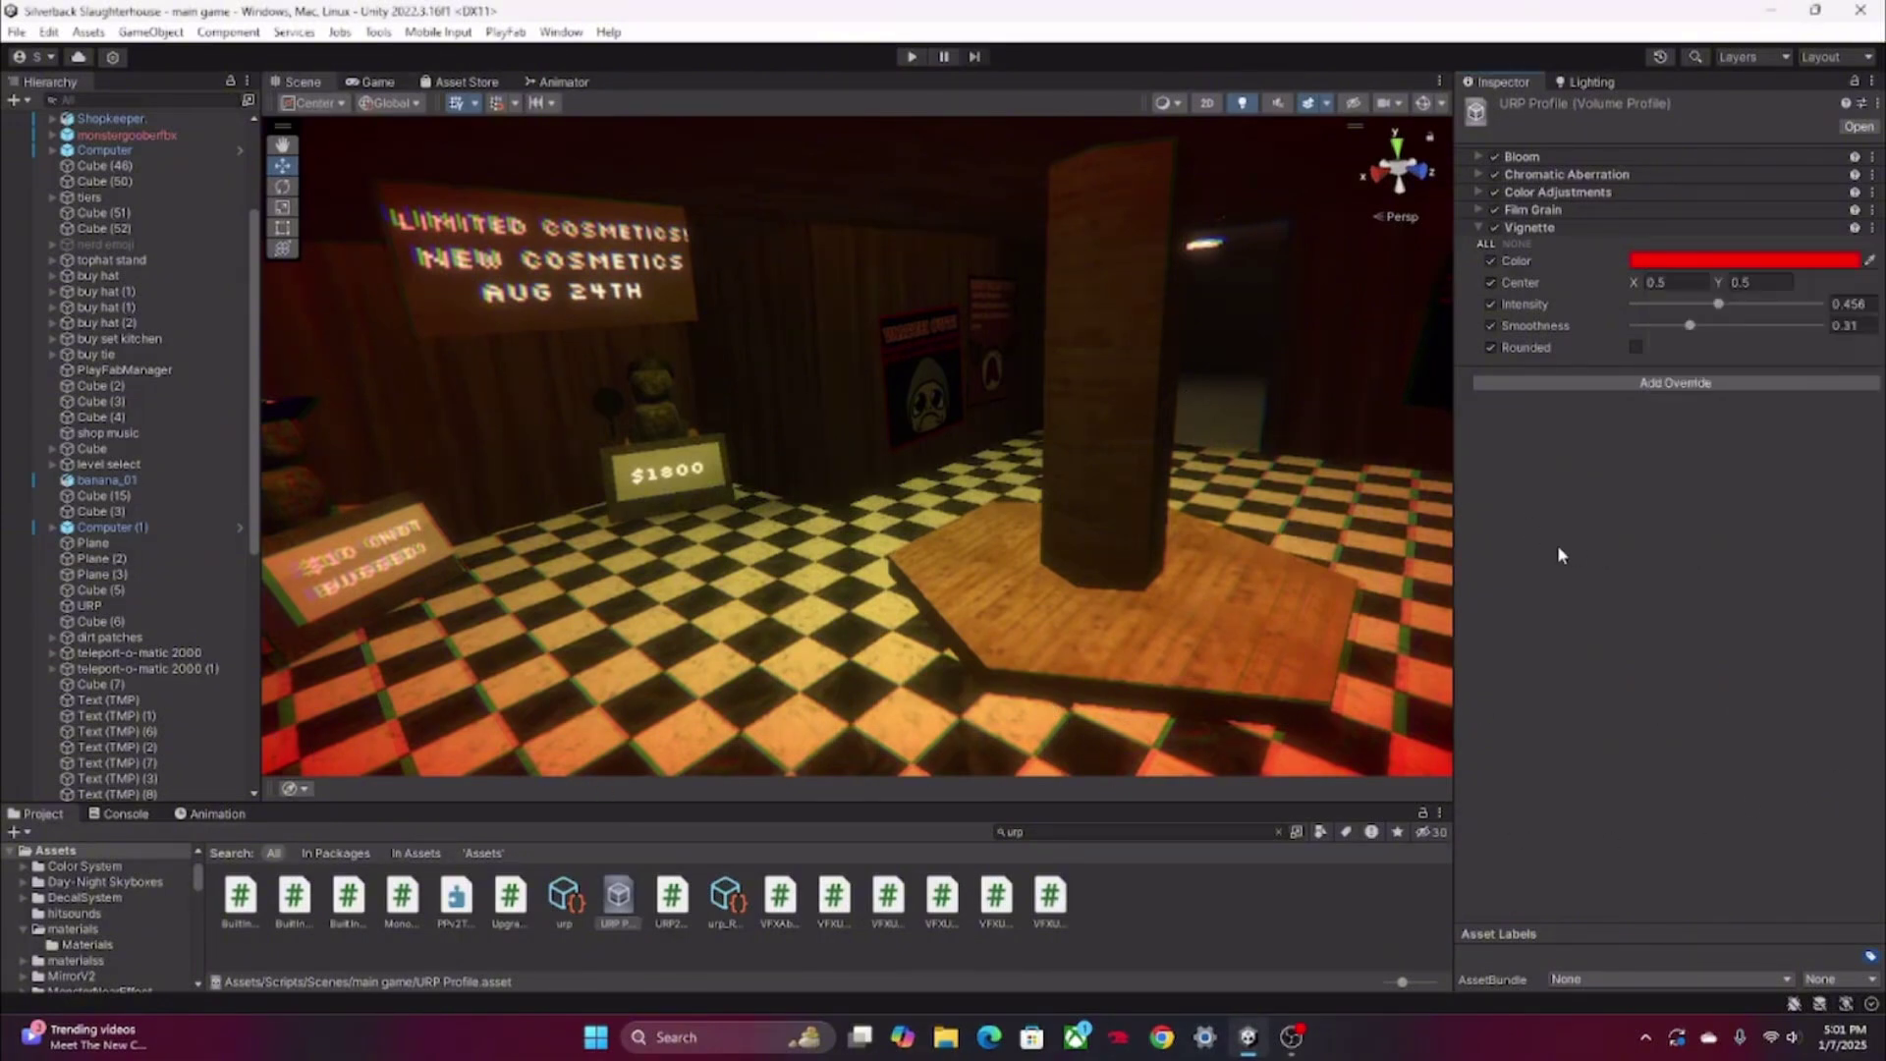
Turn off all Vignette settings and remove the Vignette override from the URP Profile.
click(1520, 243)
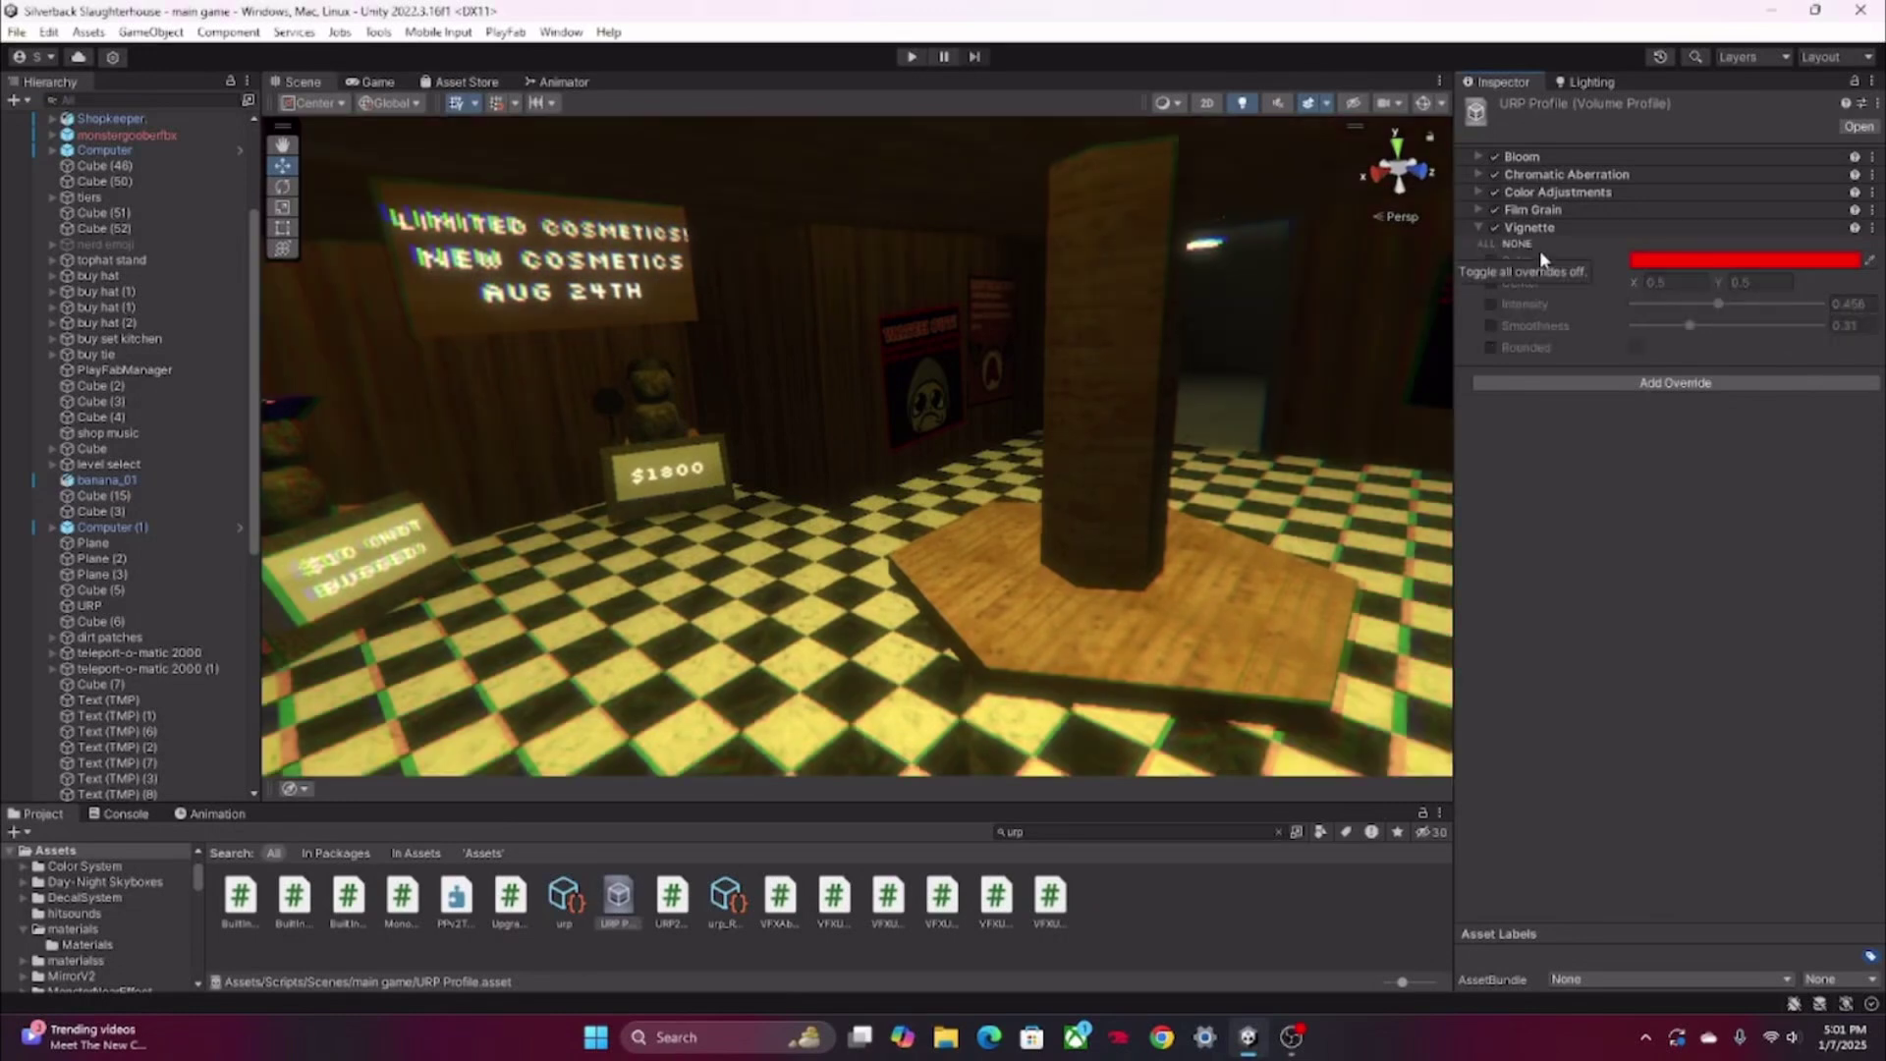
click(1872, 228)
click(1738, 425)
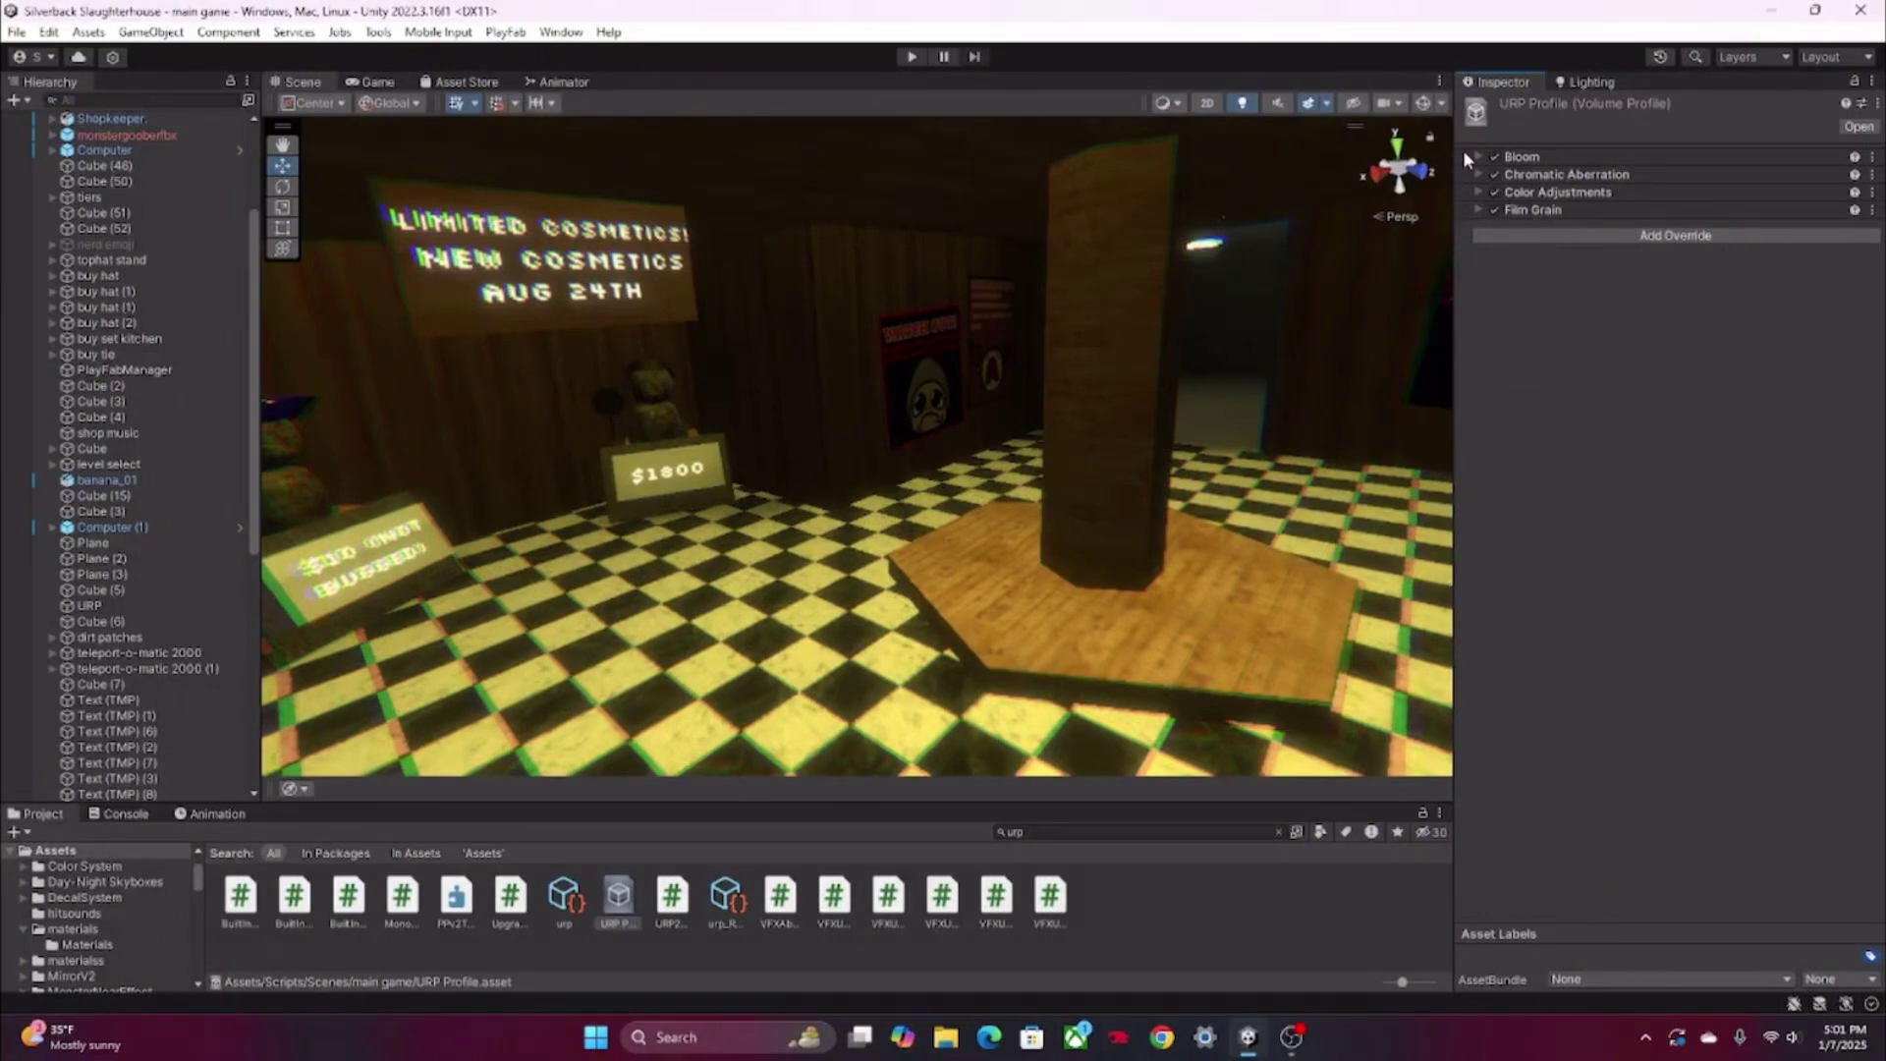
Glance at the post-processing overrides, close Project Settings, and browse the menus to Window.
click(1544, 235)
click(1611, 312)
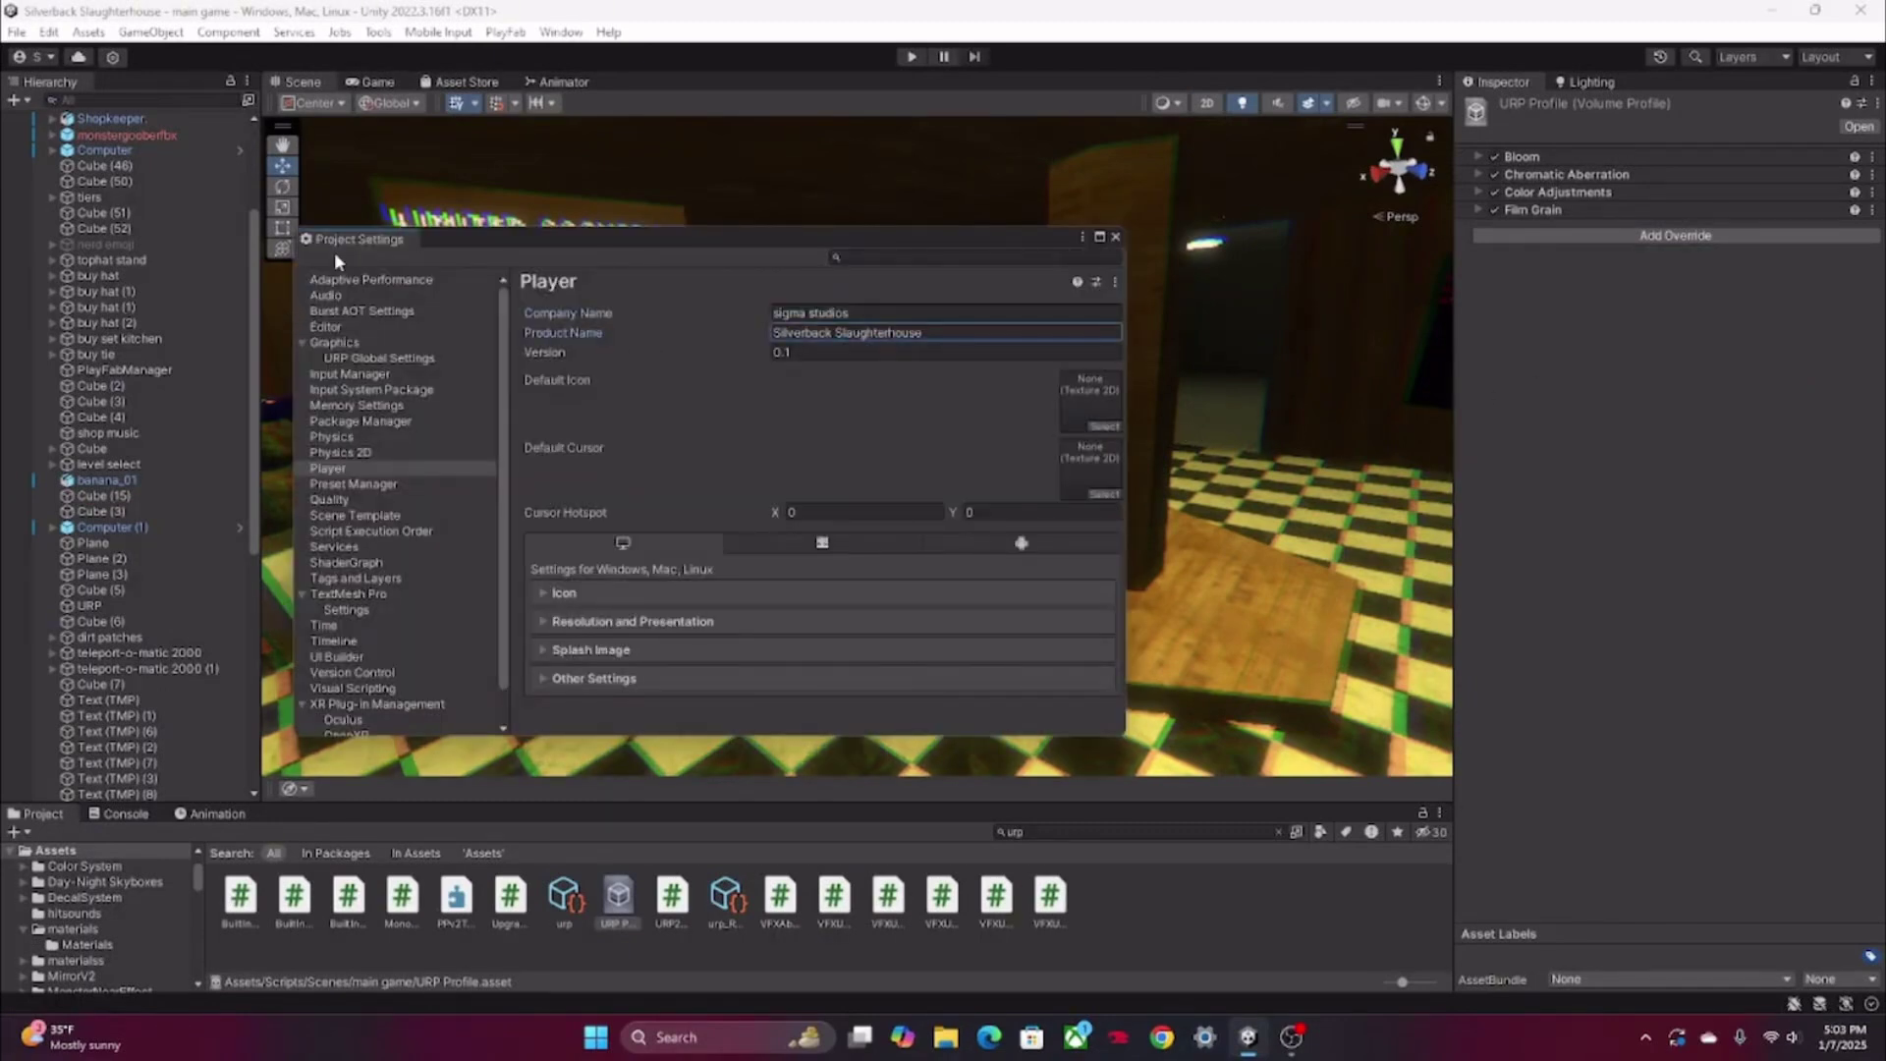
click(1115, 238)
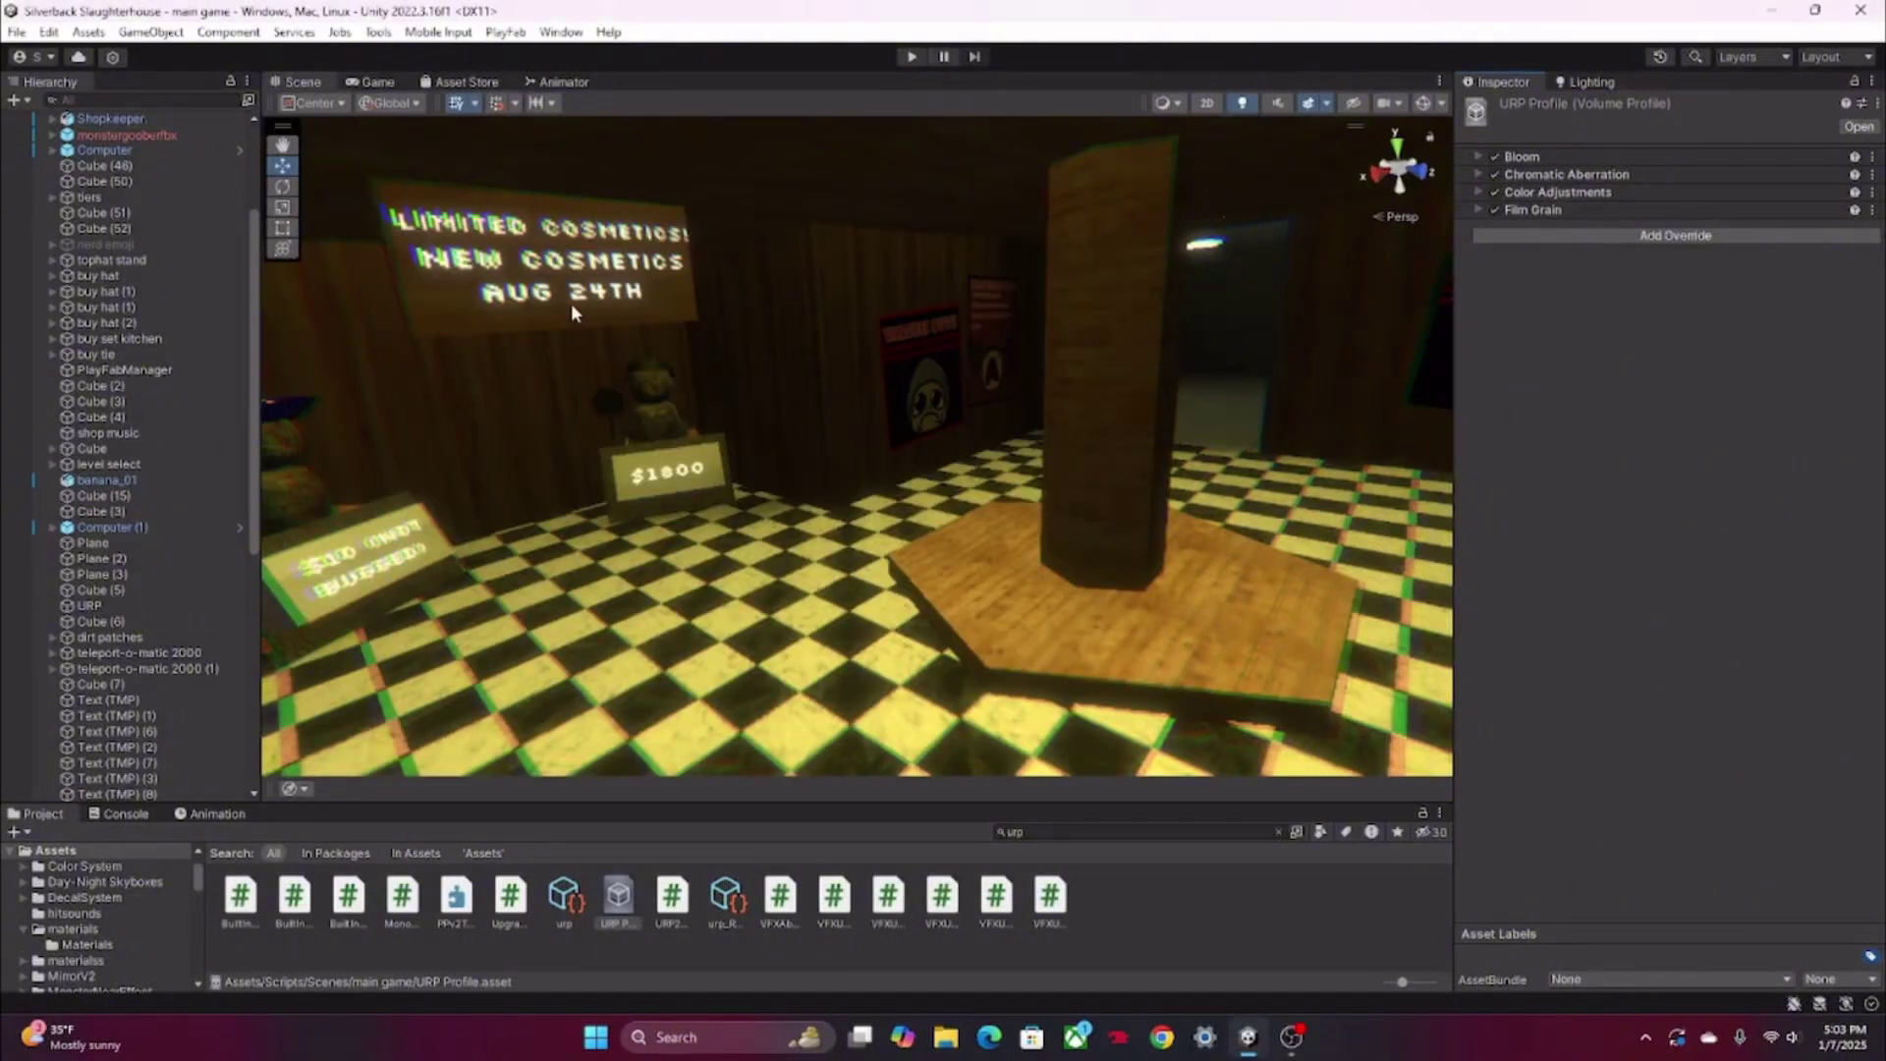
click(49, 37)
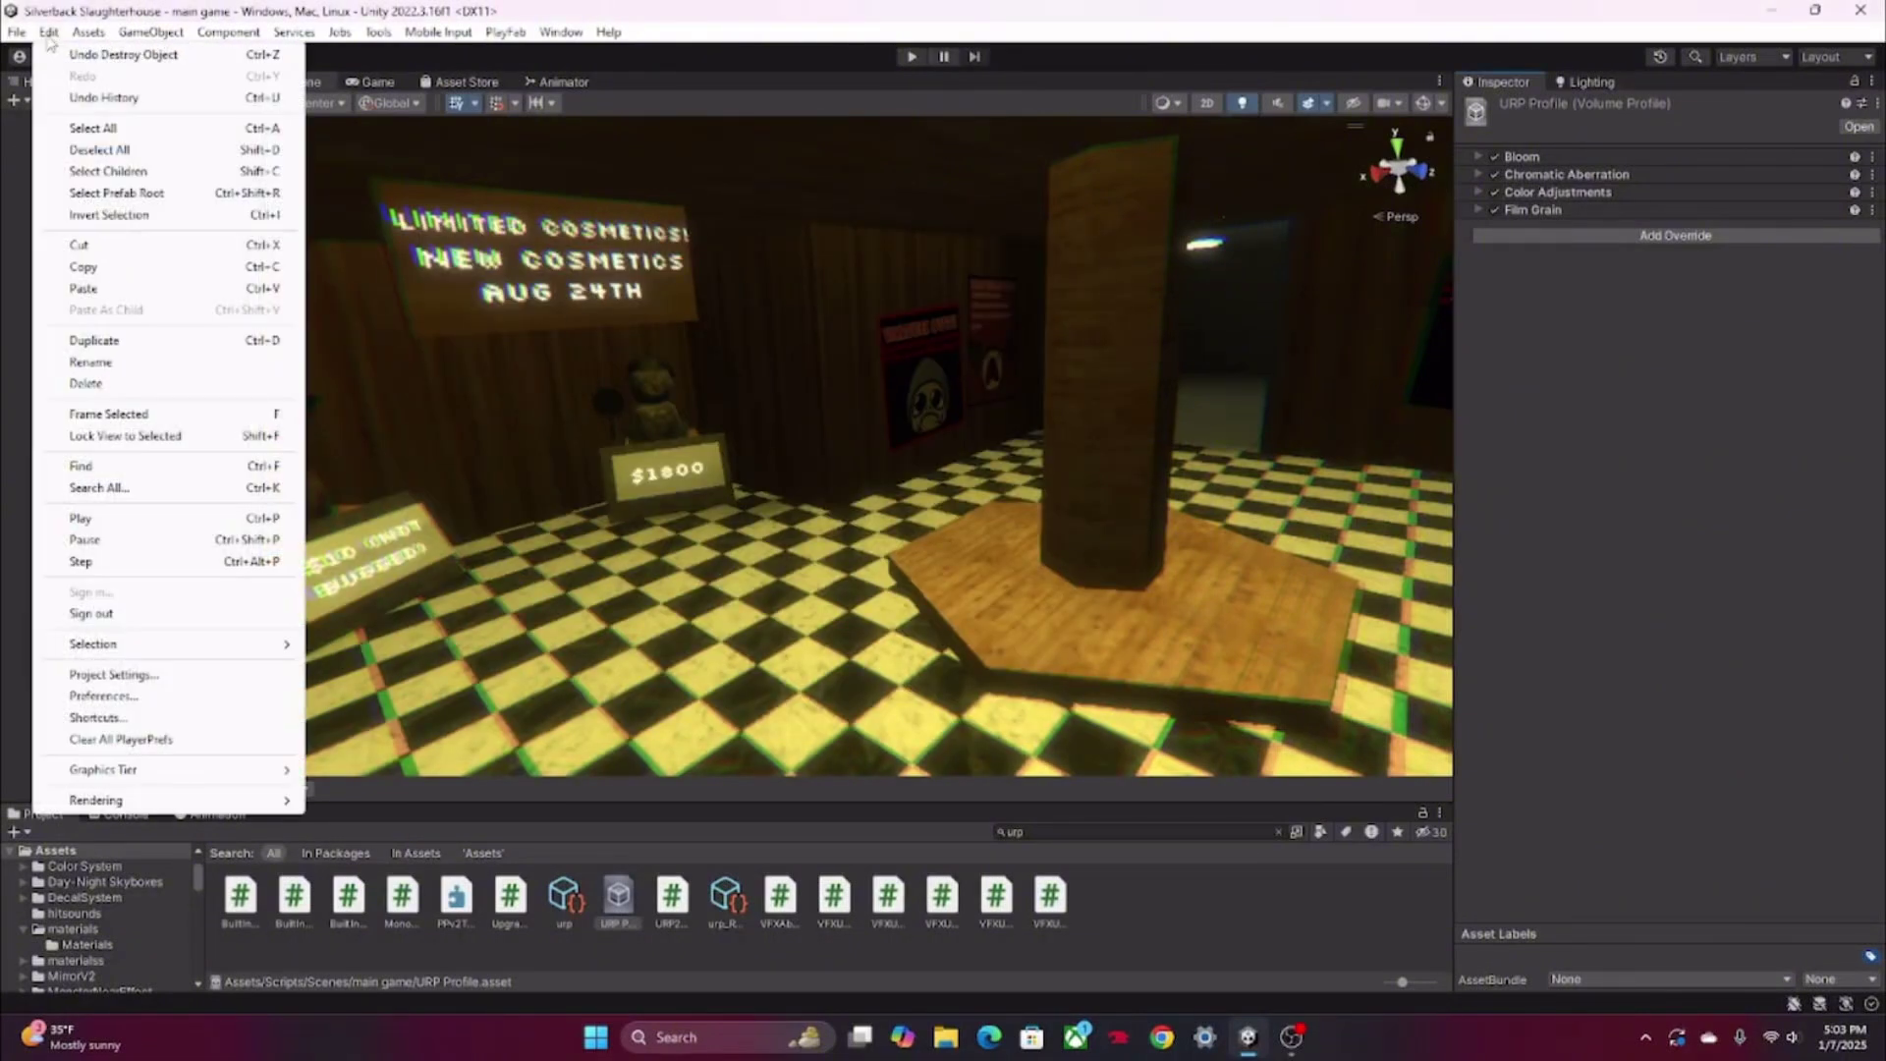
mouse_move(15, 40)
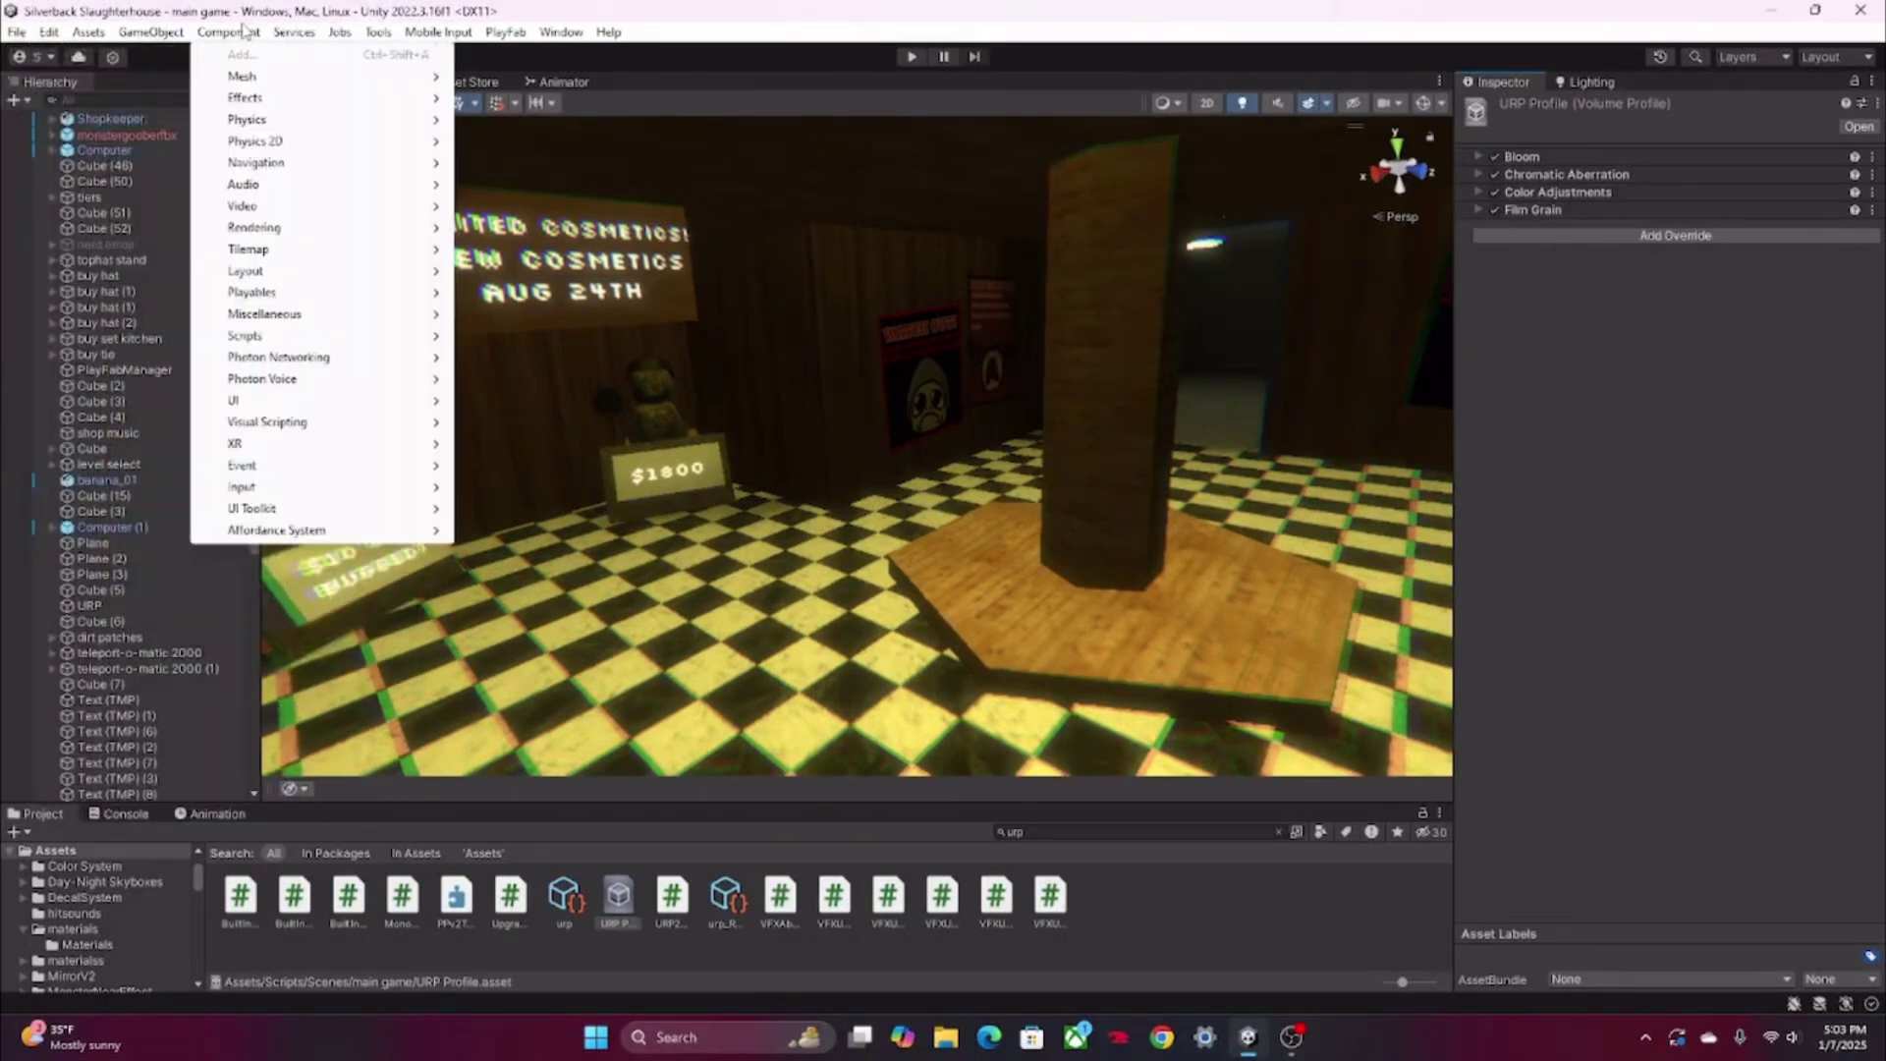
mouse_move(511, 37)
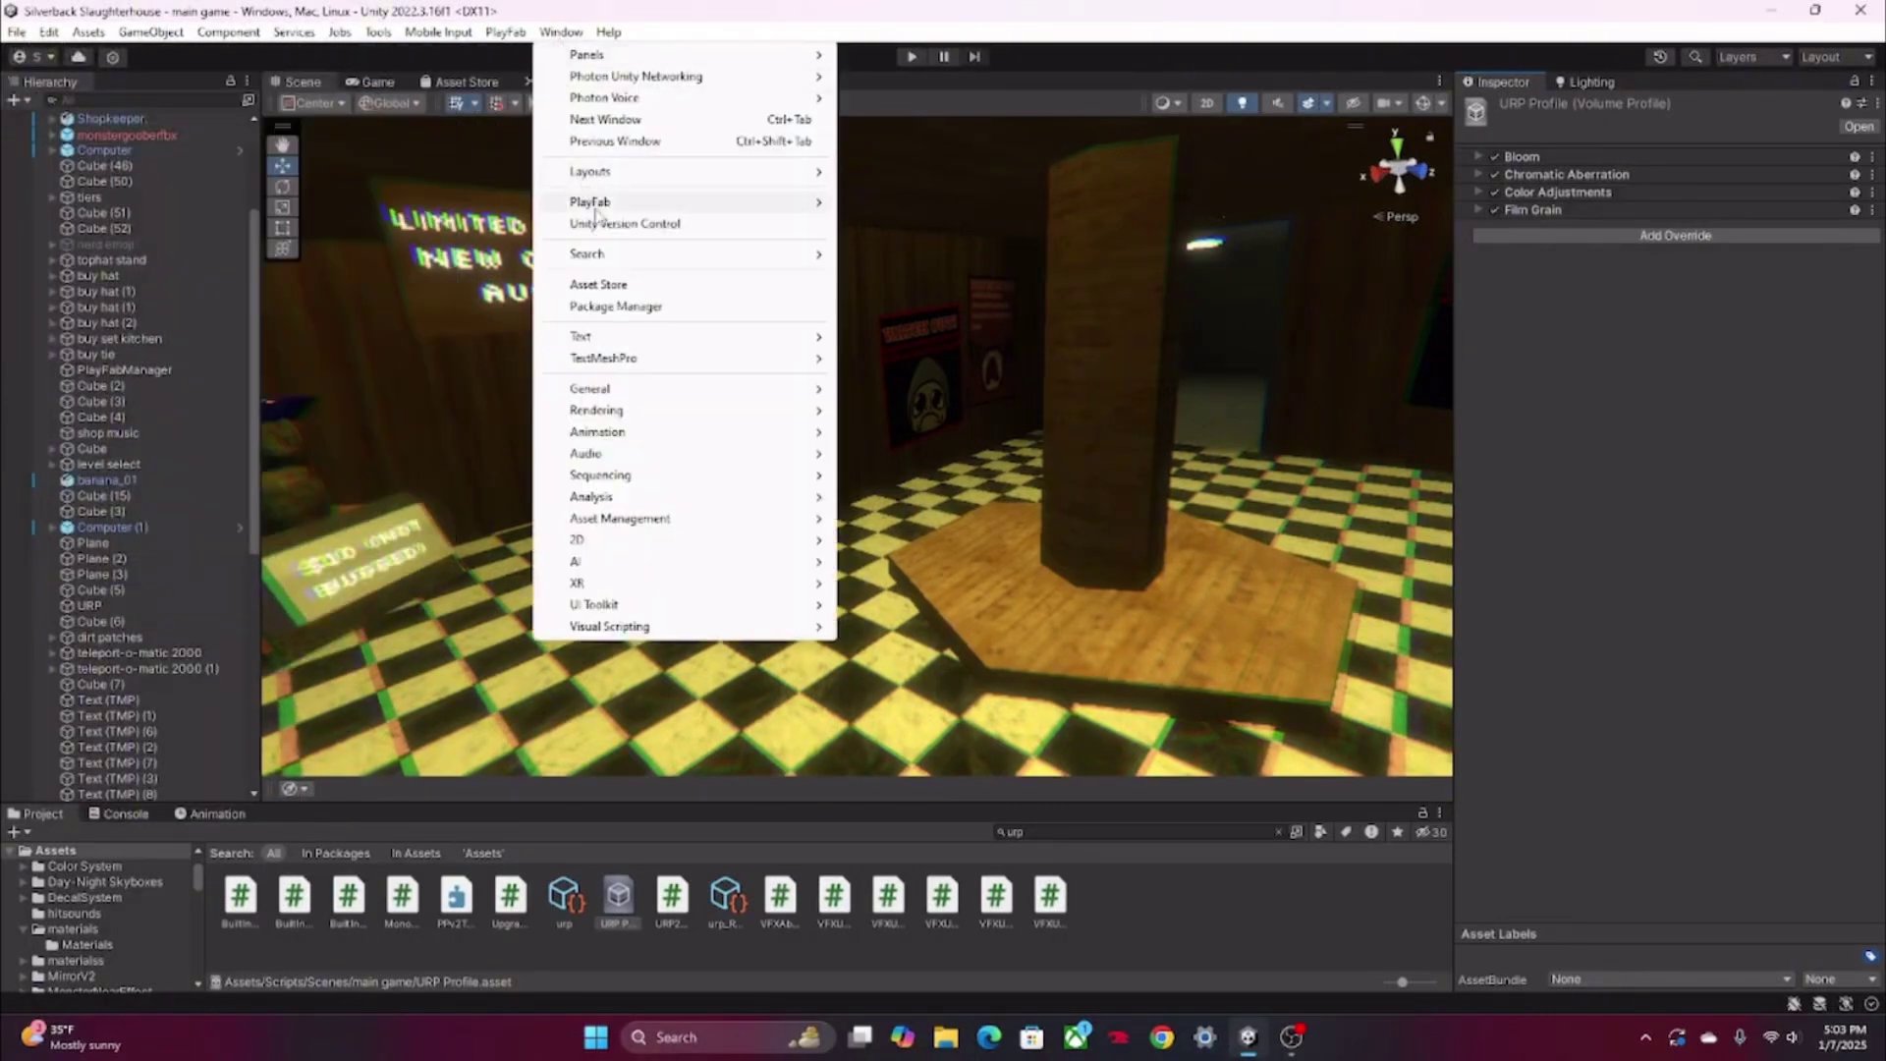
In Package Manager, list Unity Registry packages and search 'univer' to find Universal RP 14.0.9.
click(625, 307)
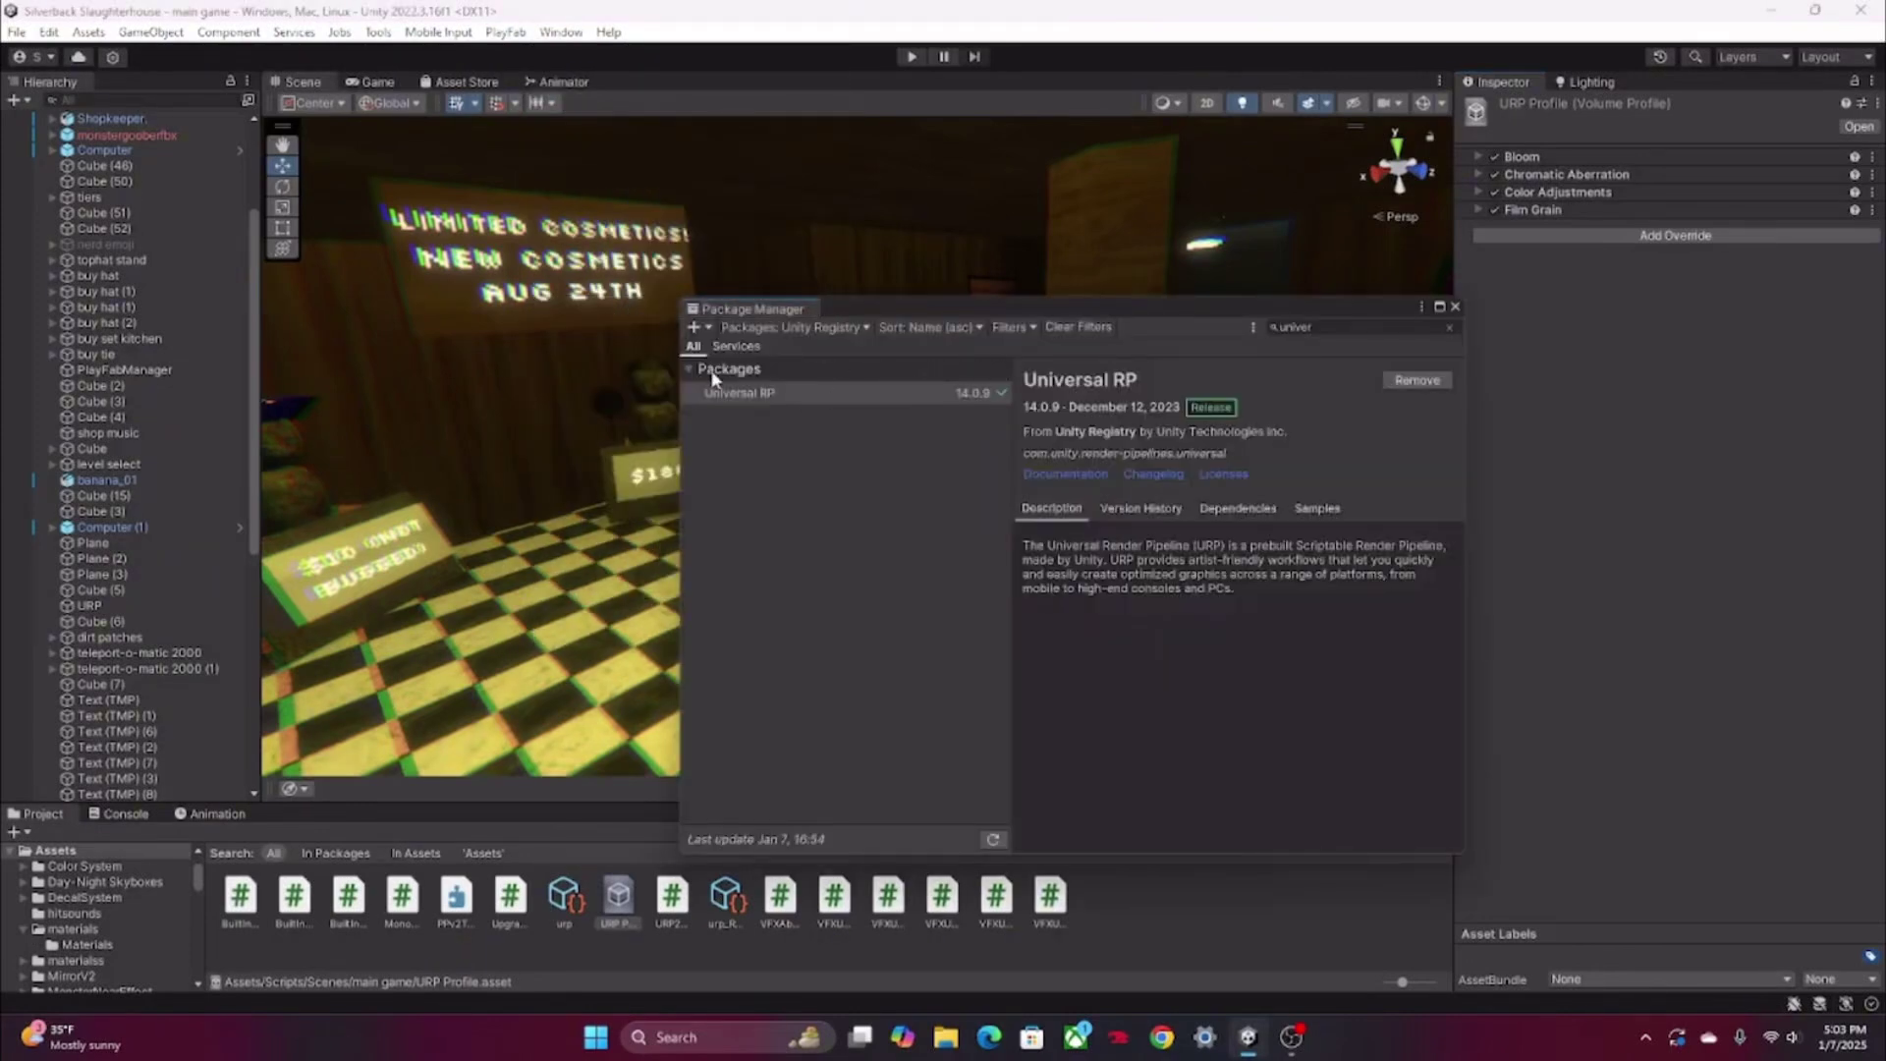
click(1449, 326)
click(785, 327)
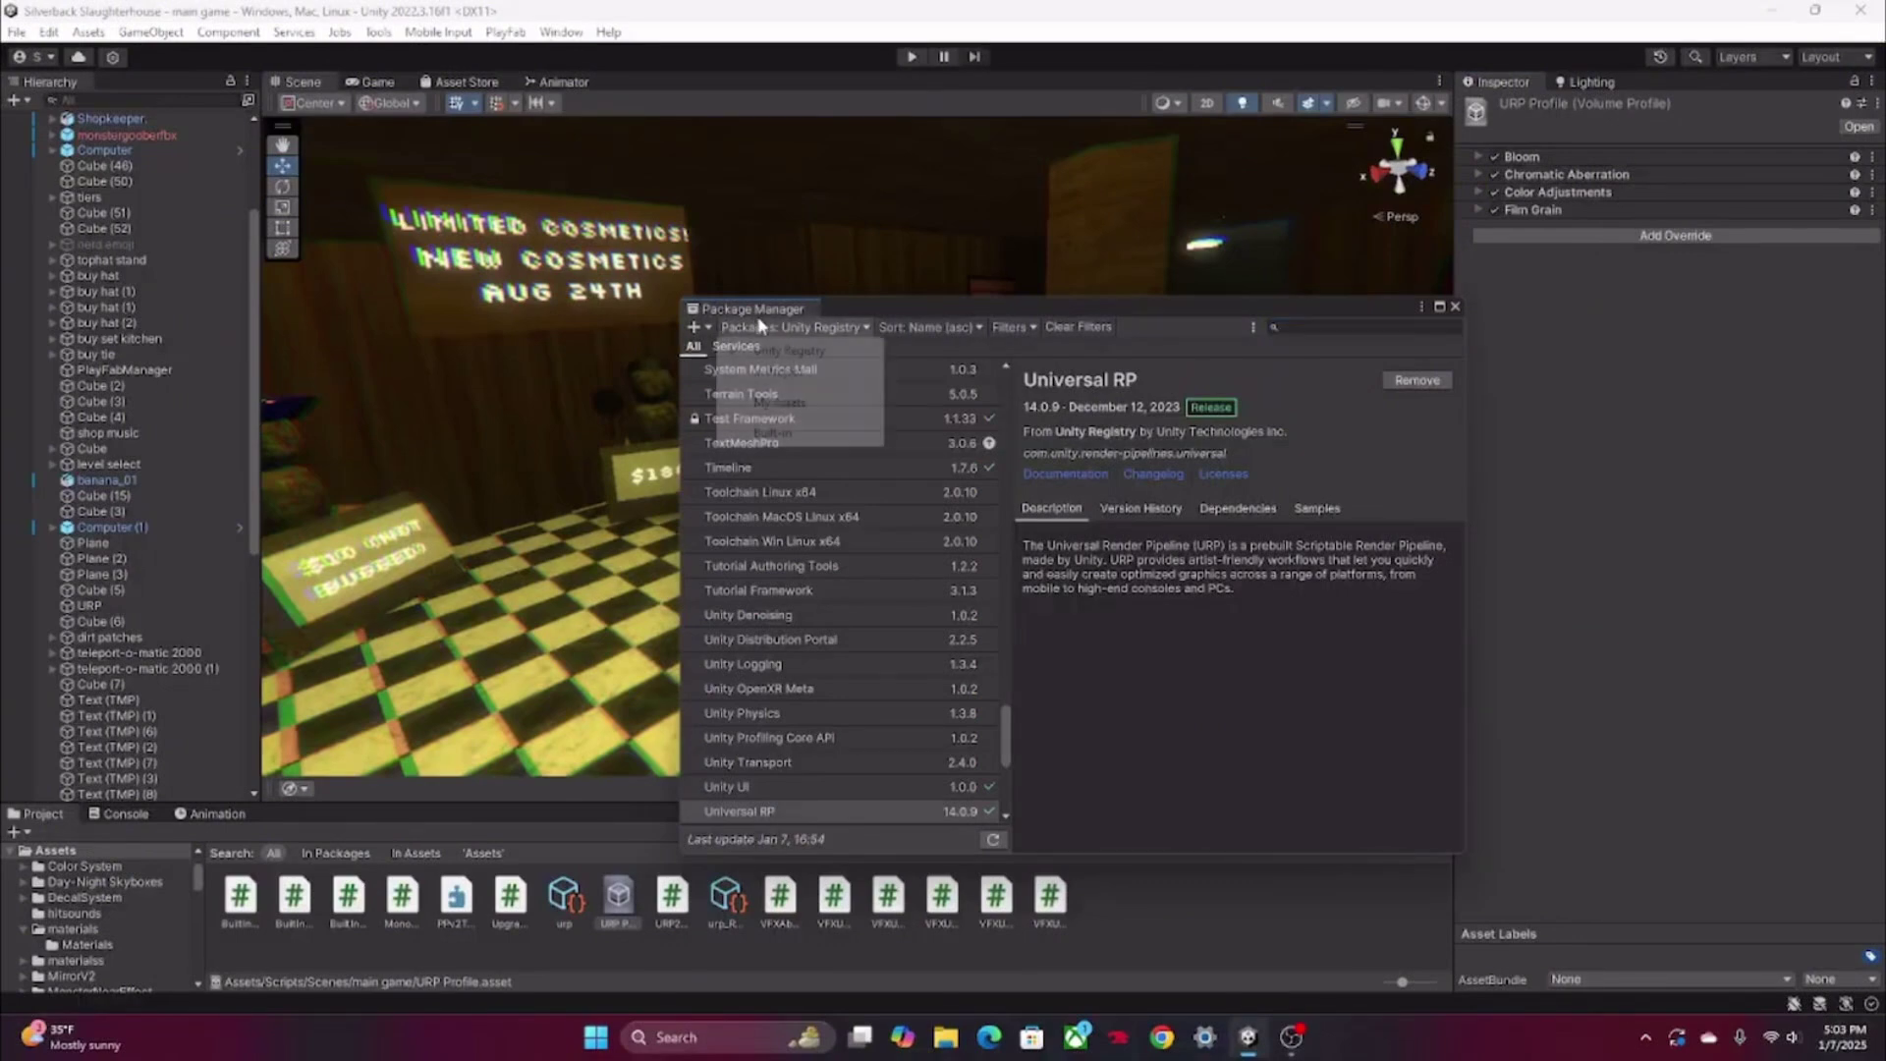
click(777, 374)
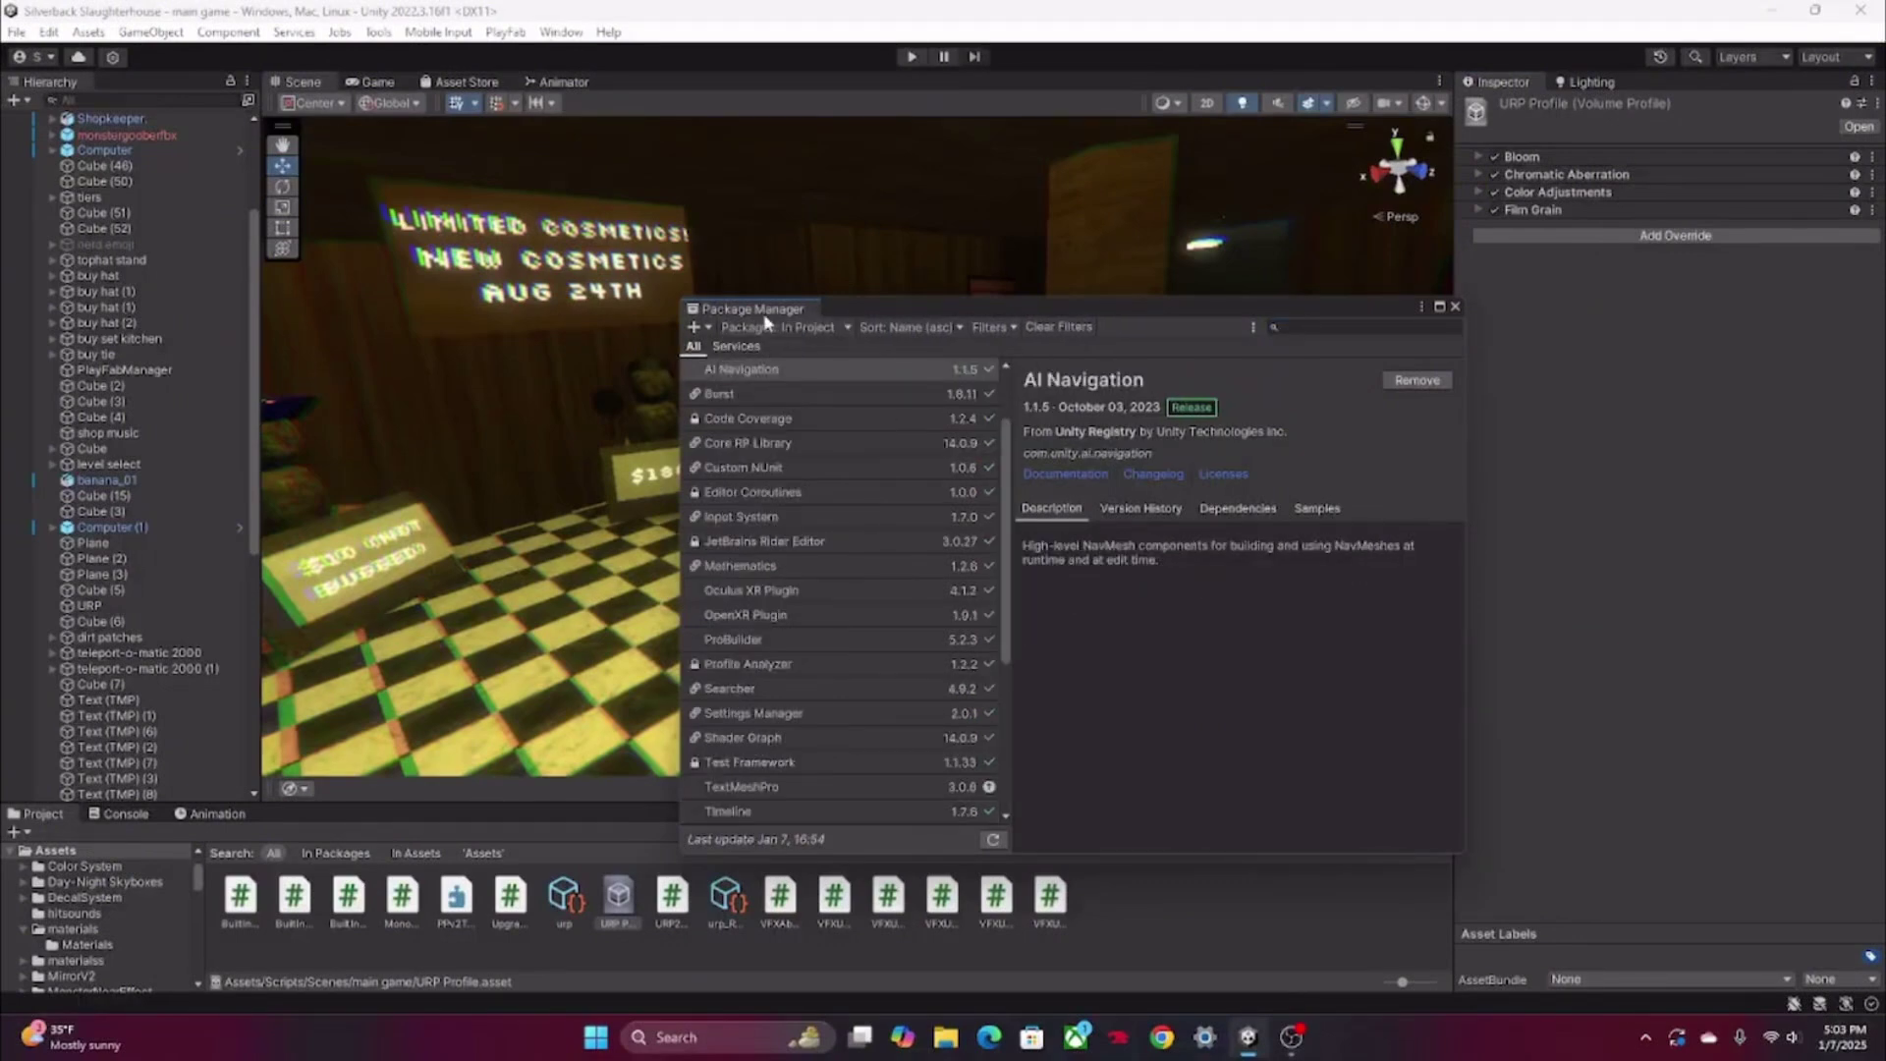
click(752, 330)
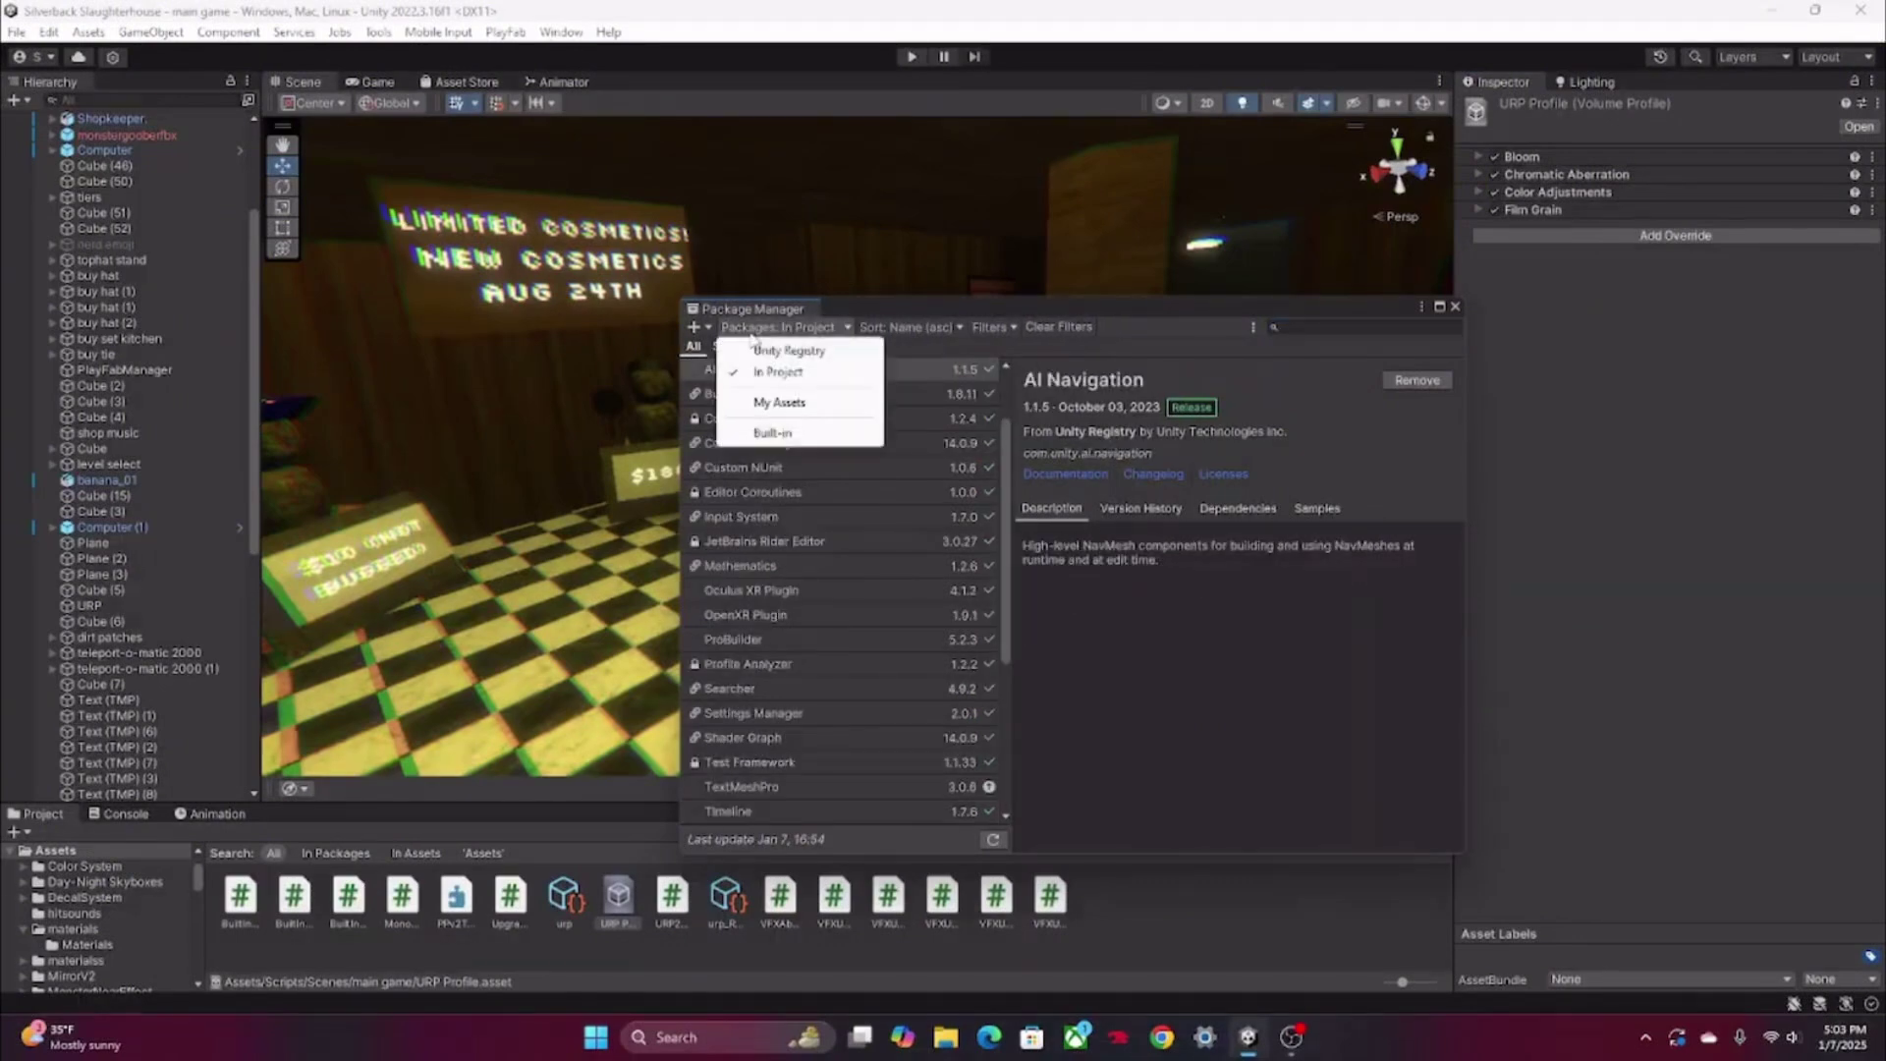
click(807, 352)
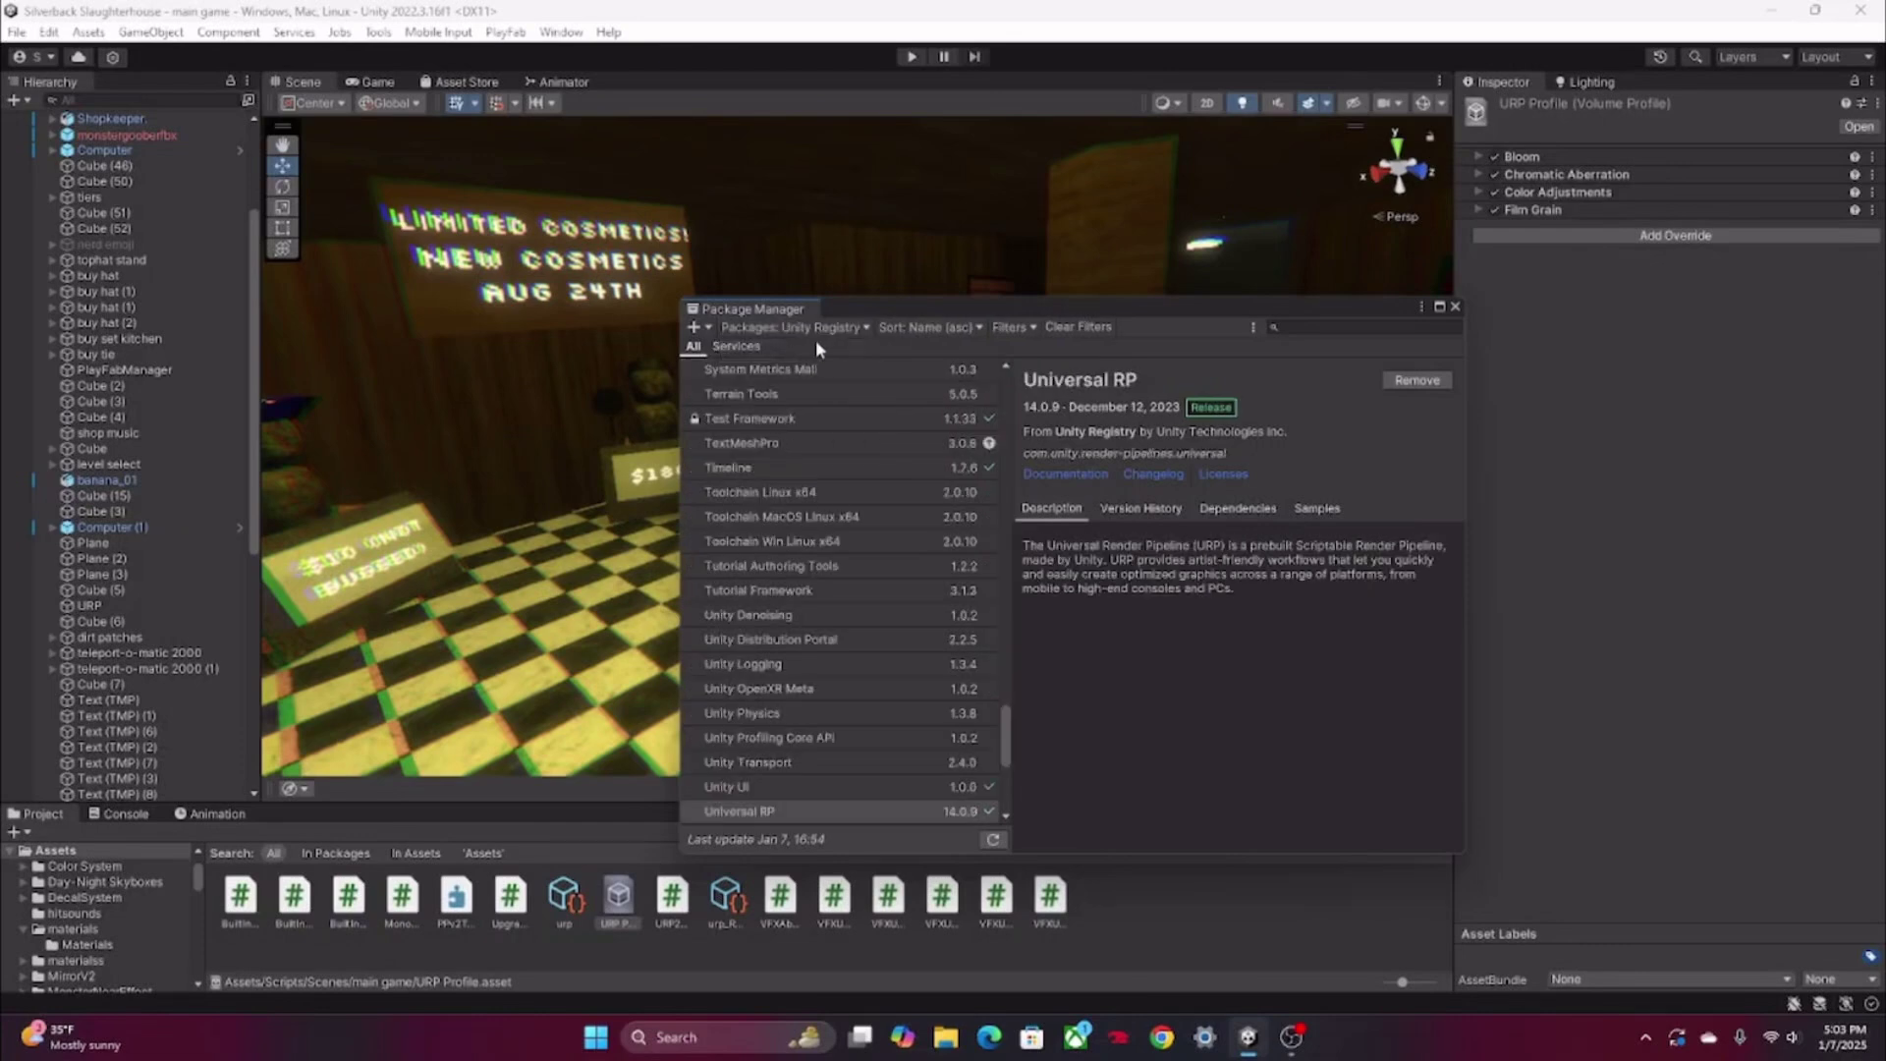
click(1348, 328)
text(univer)
click(874, 393)
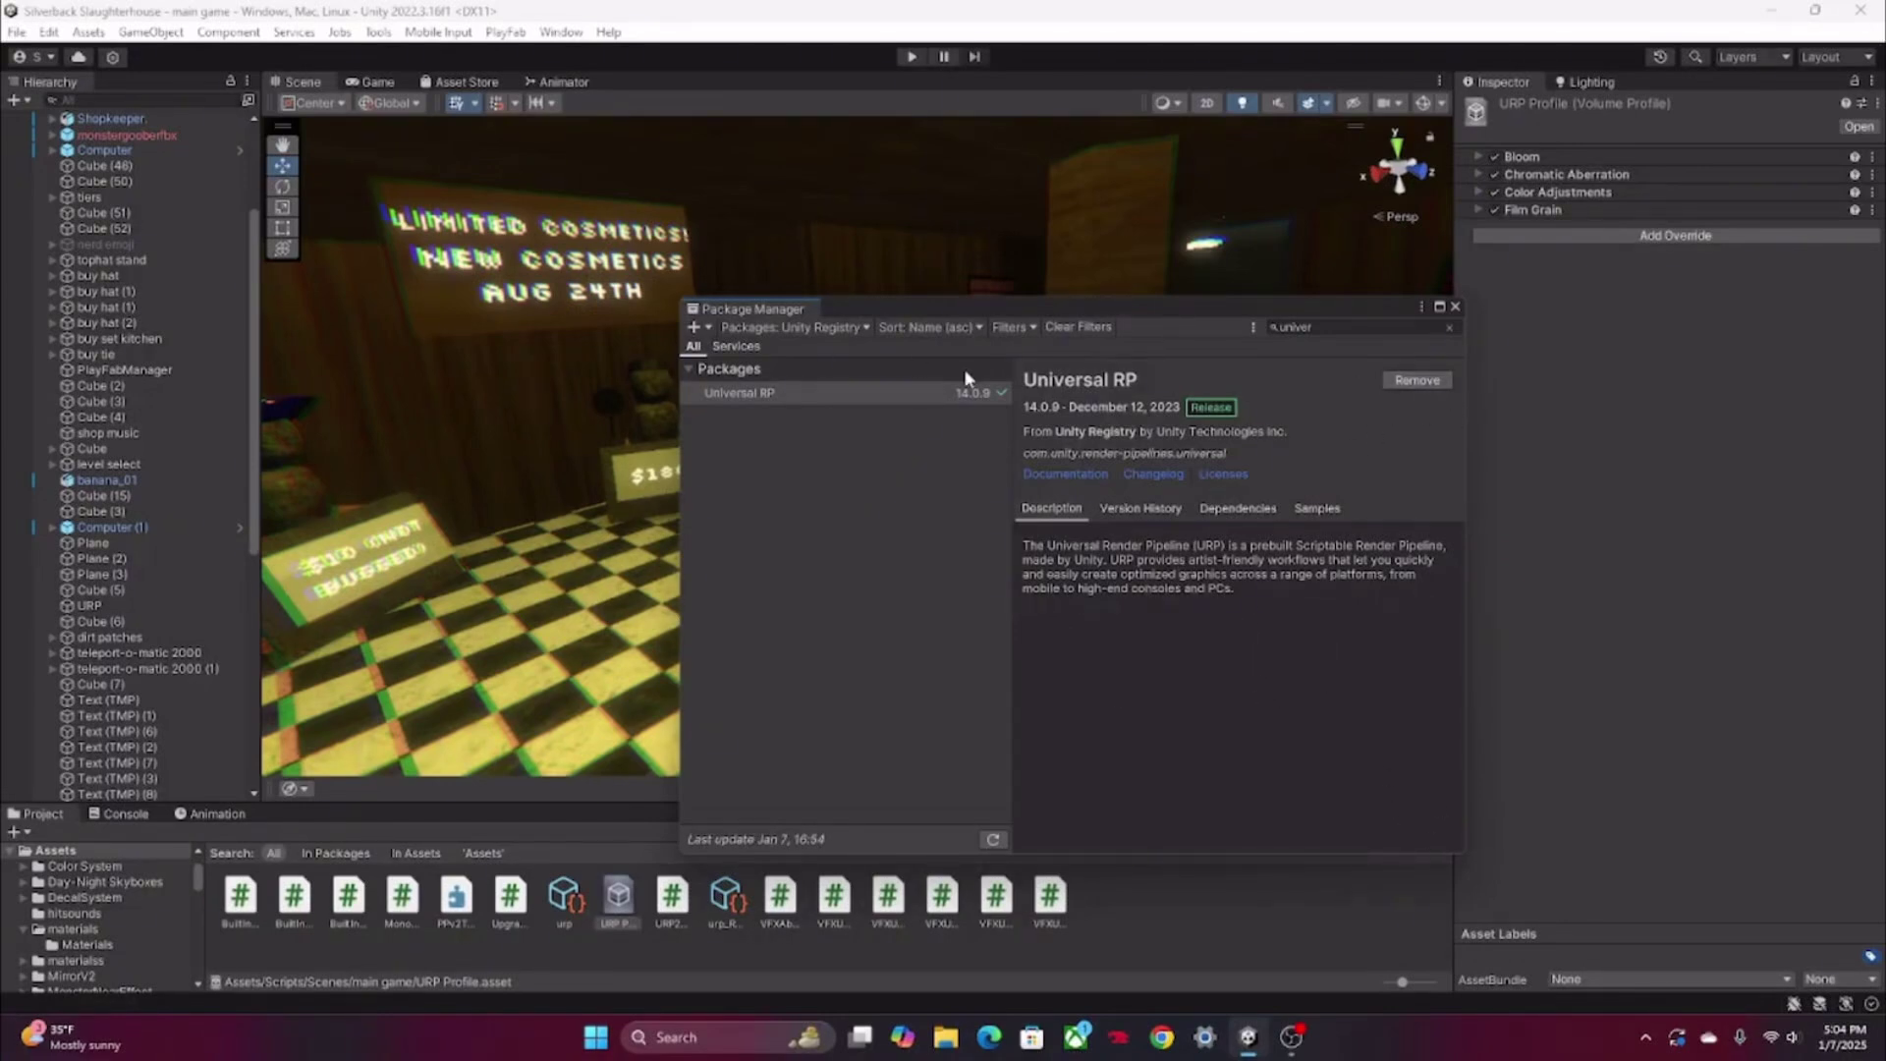
click(1454, 307)
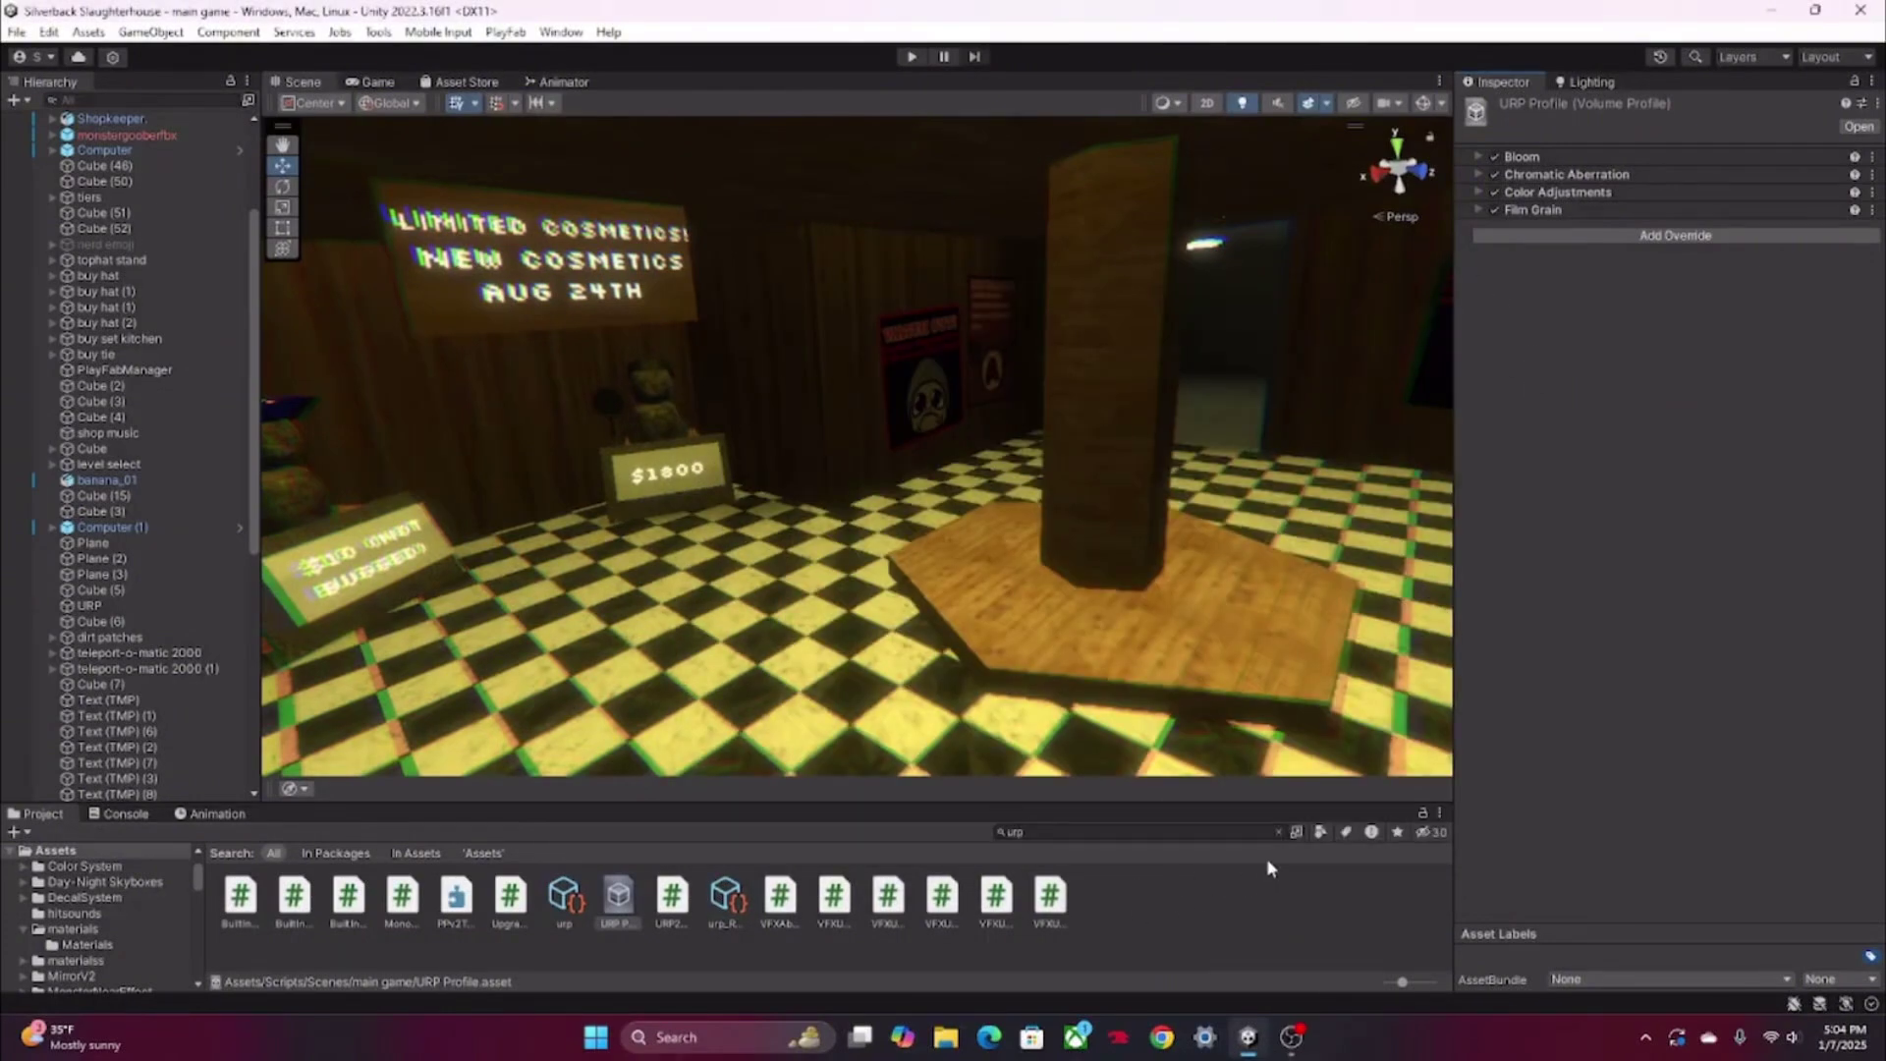
click(1276, 830)
click(1277, 831)
click(832, 899)
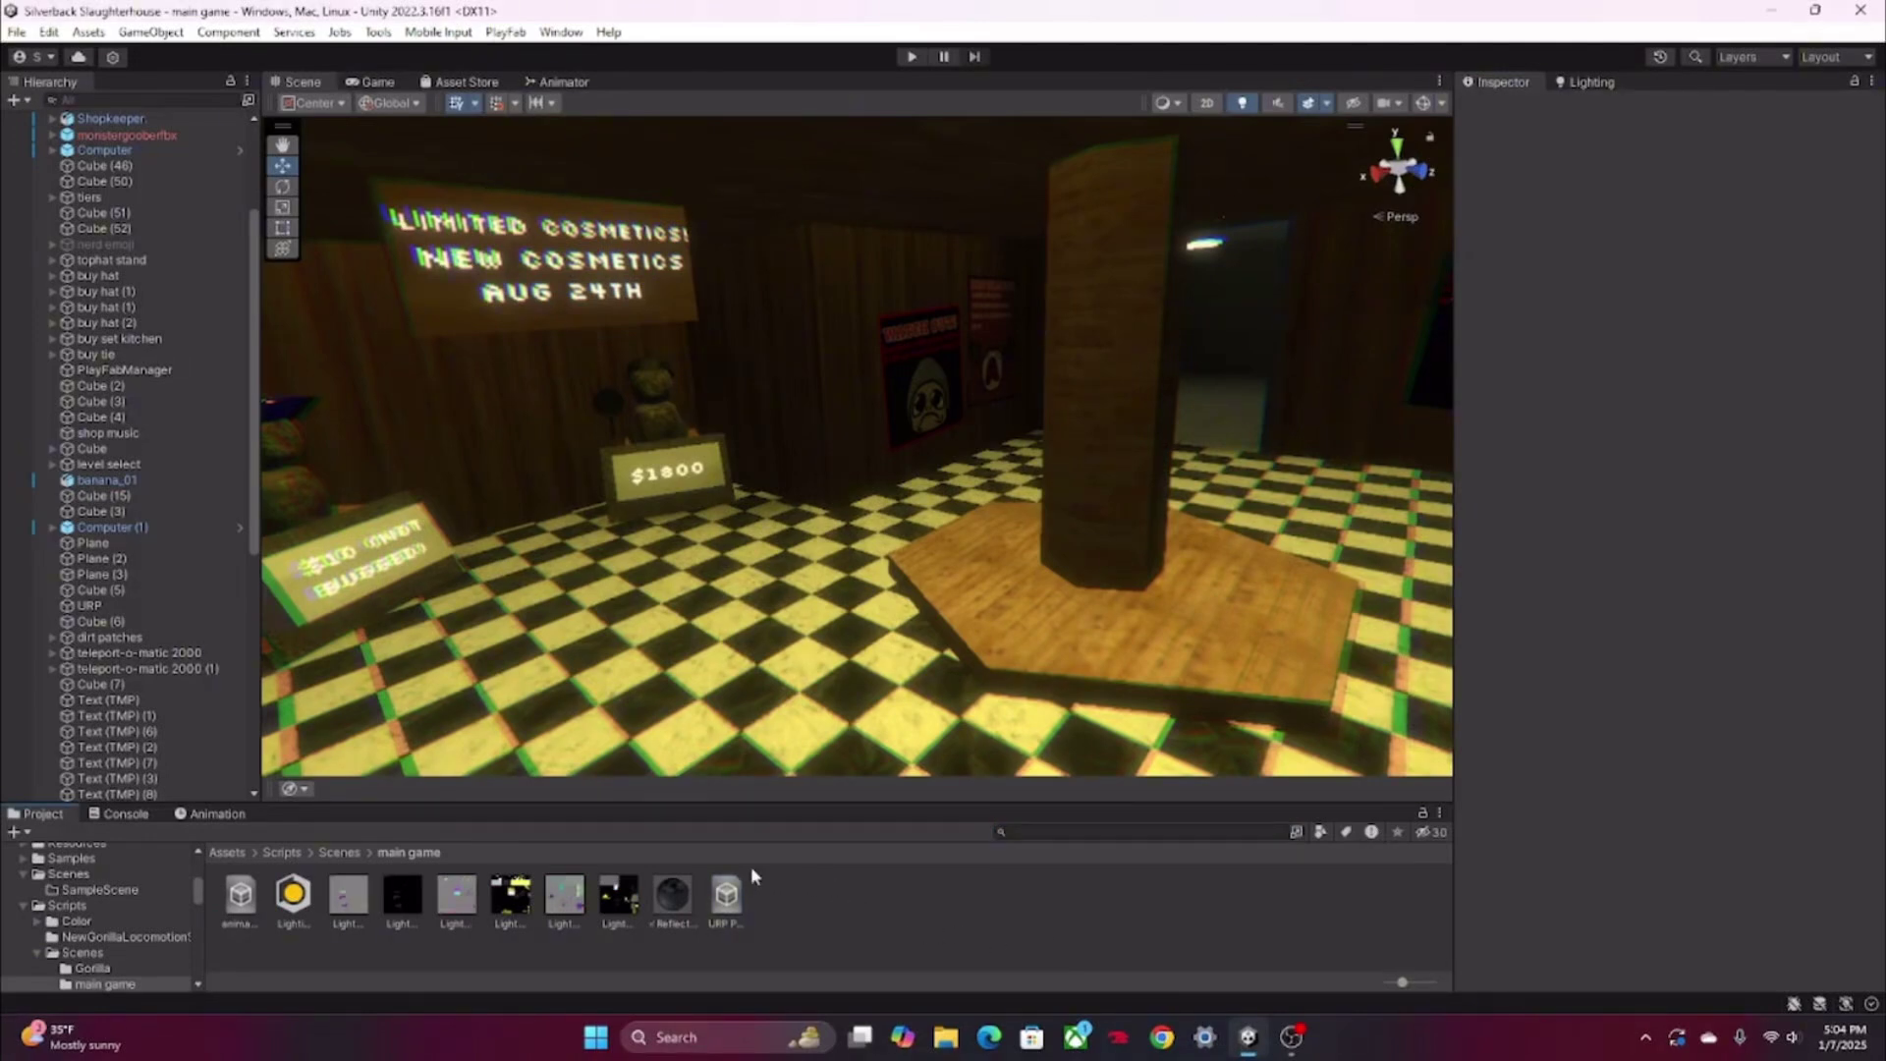
click(239, 850)
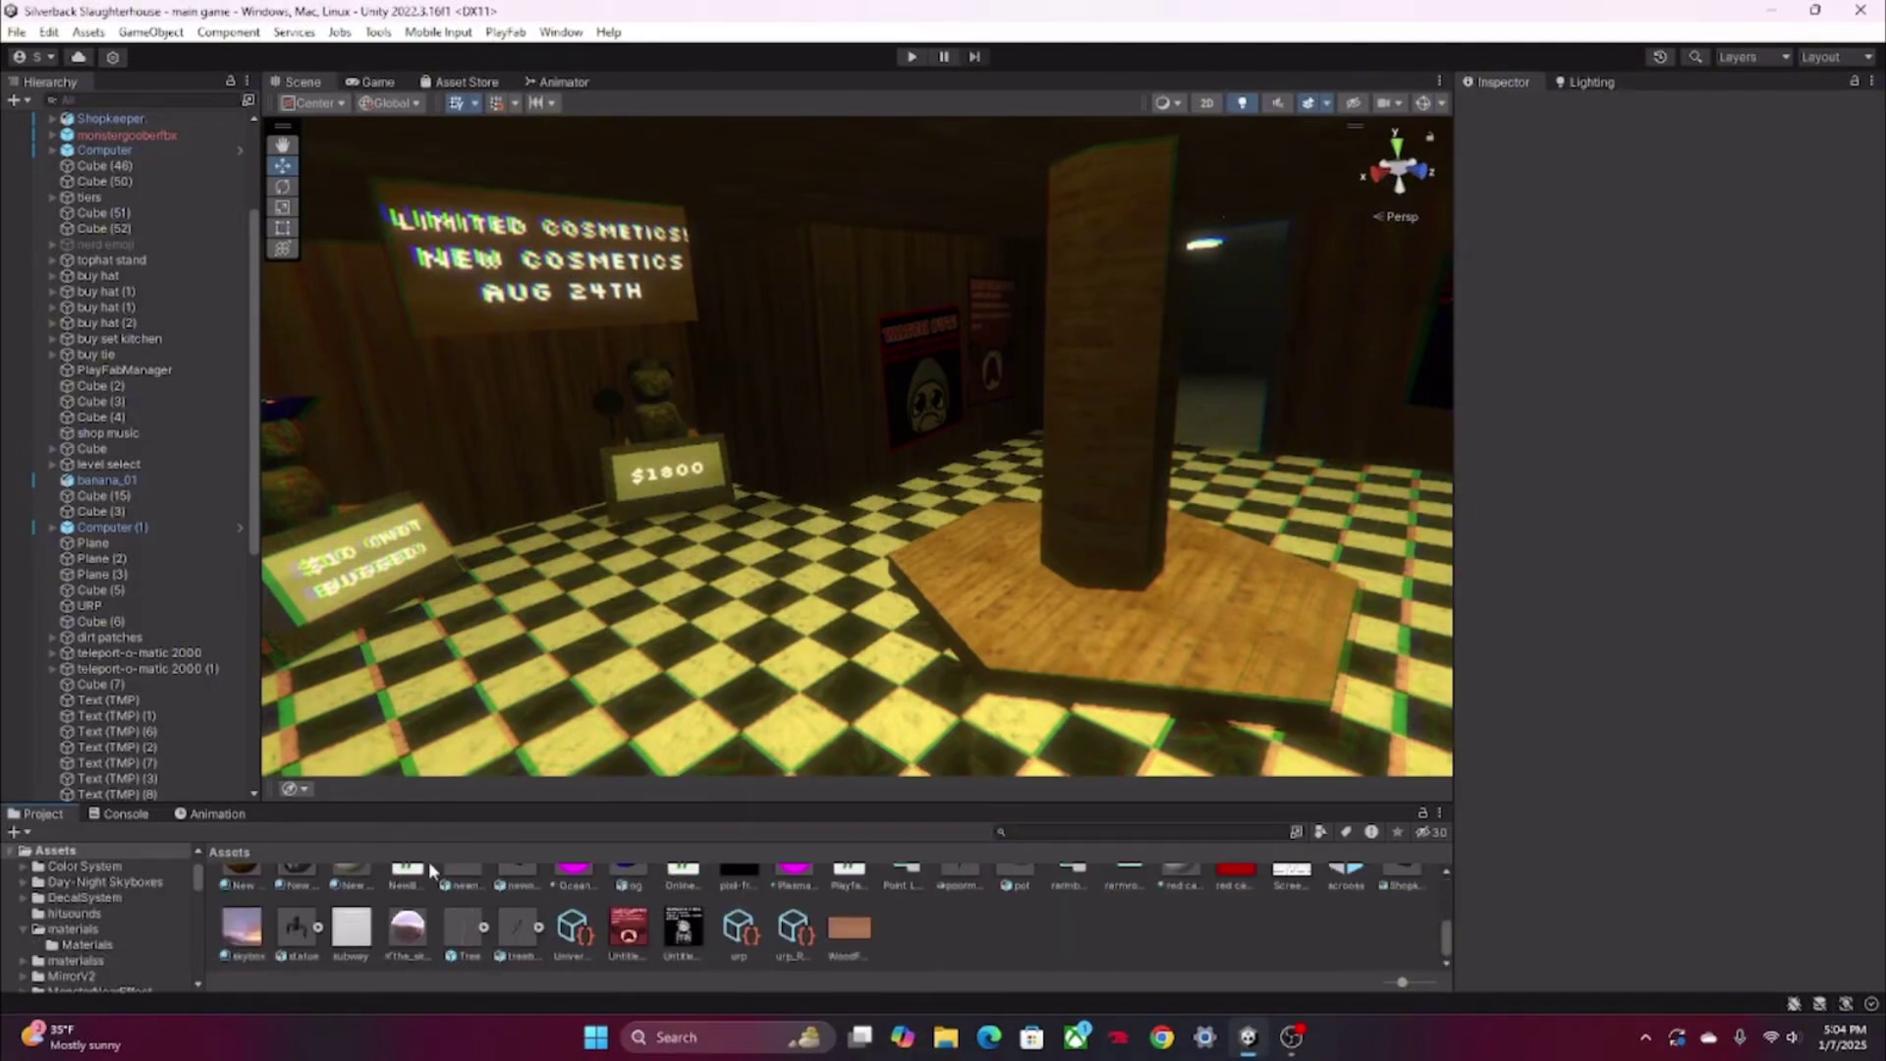
right_click(957, 913)
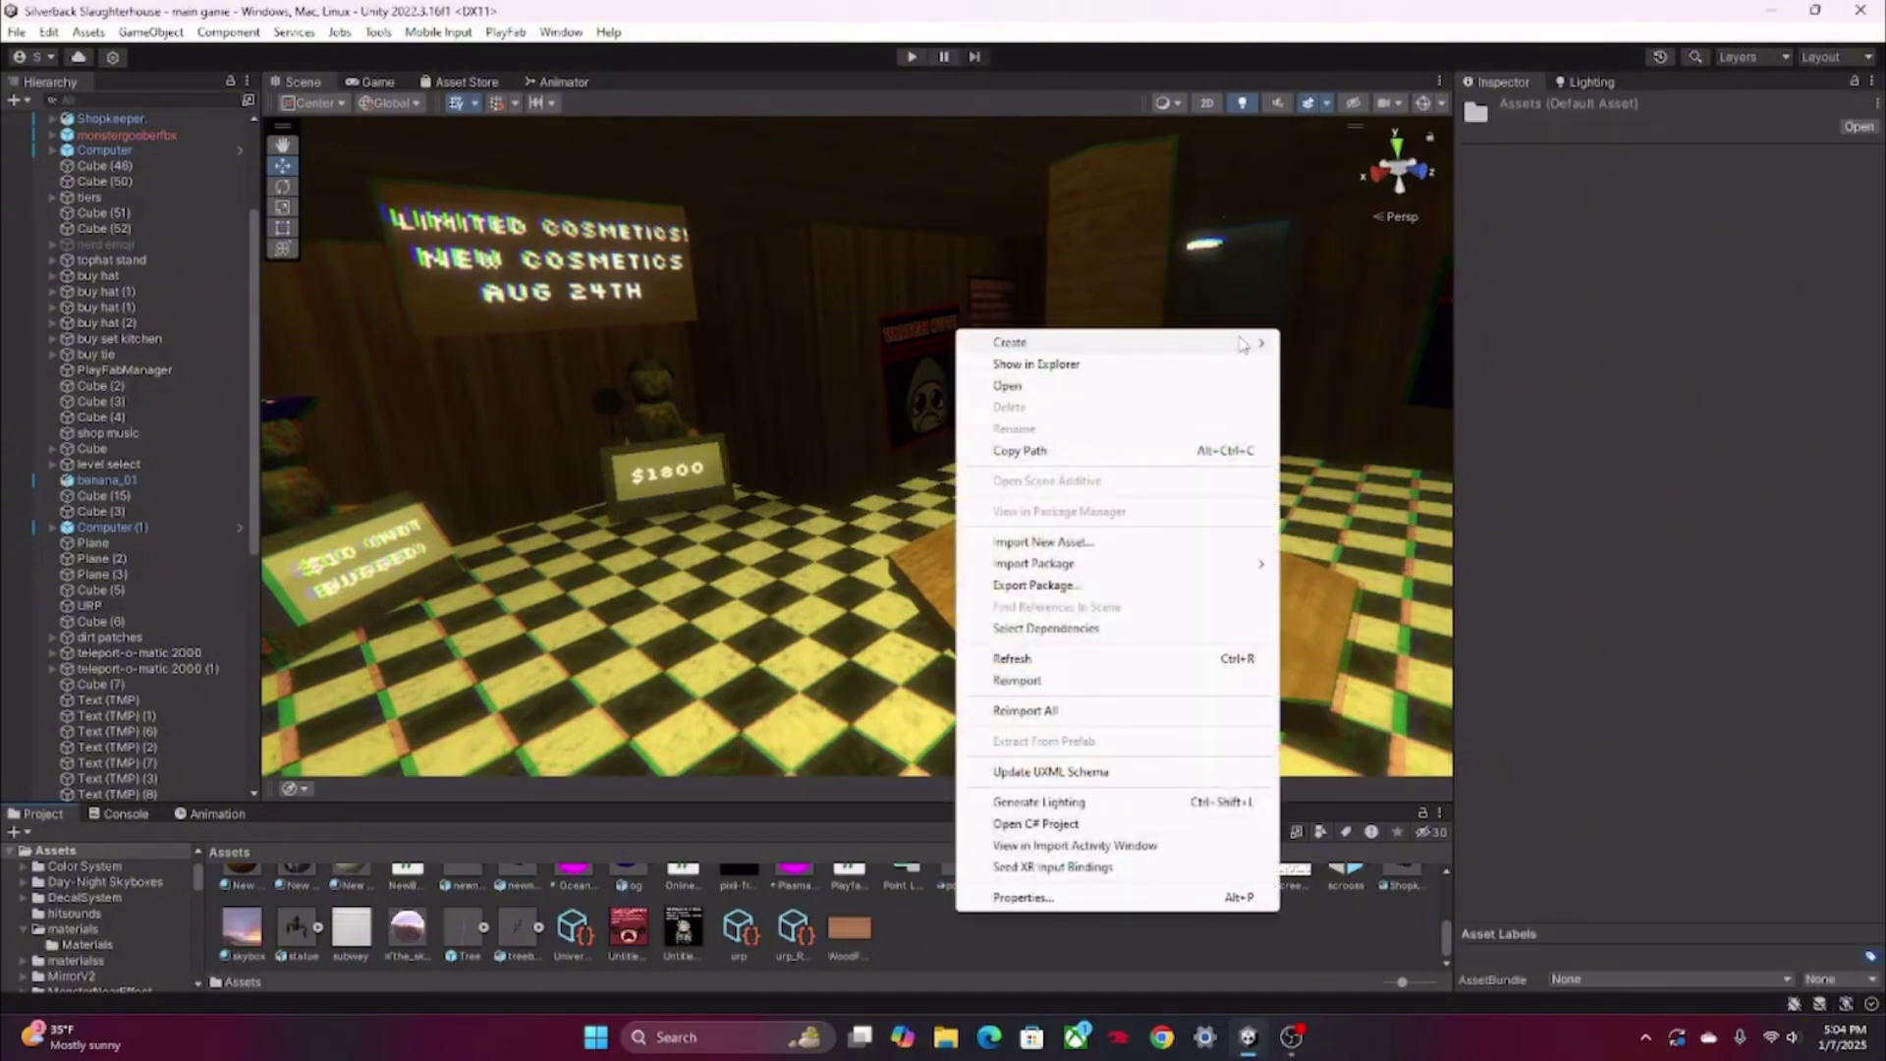
mouse_move(1245, 343)
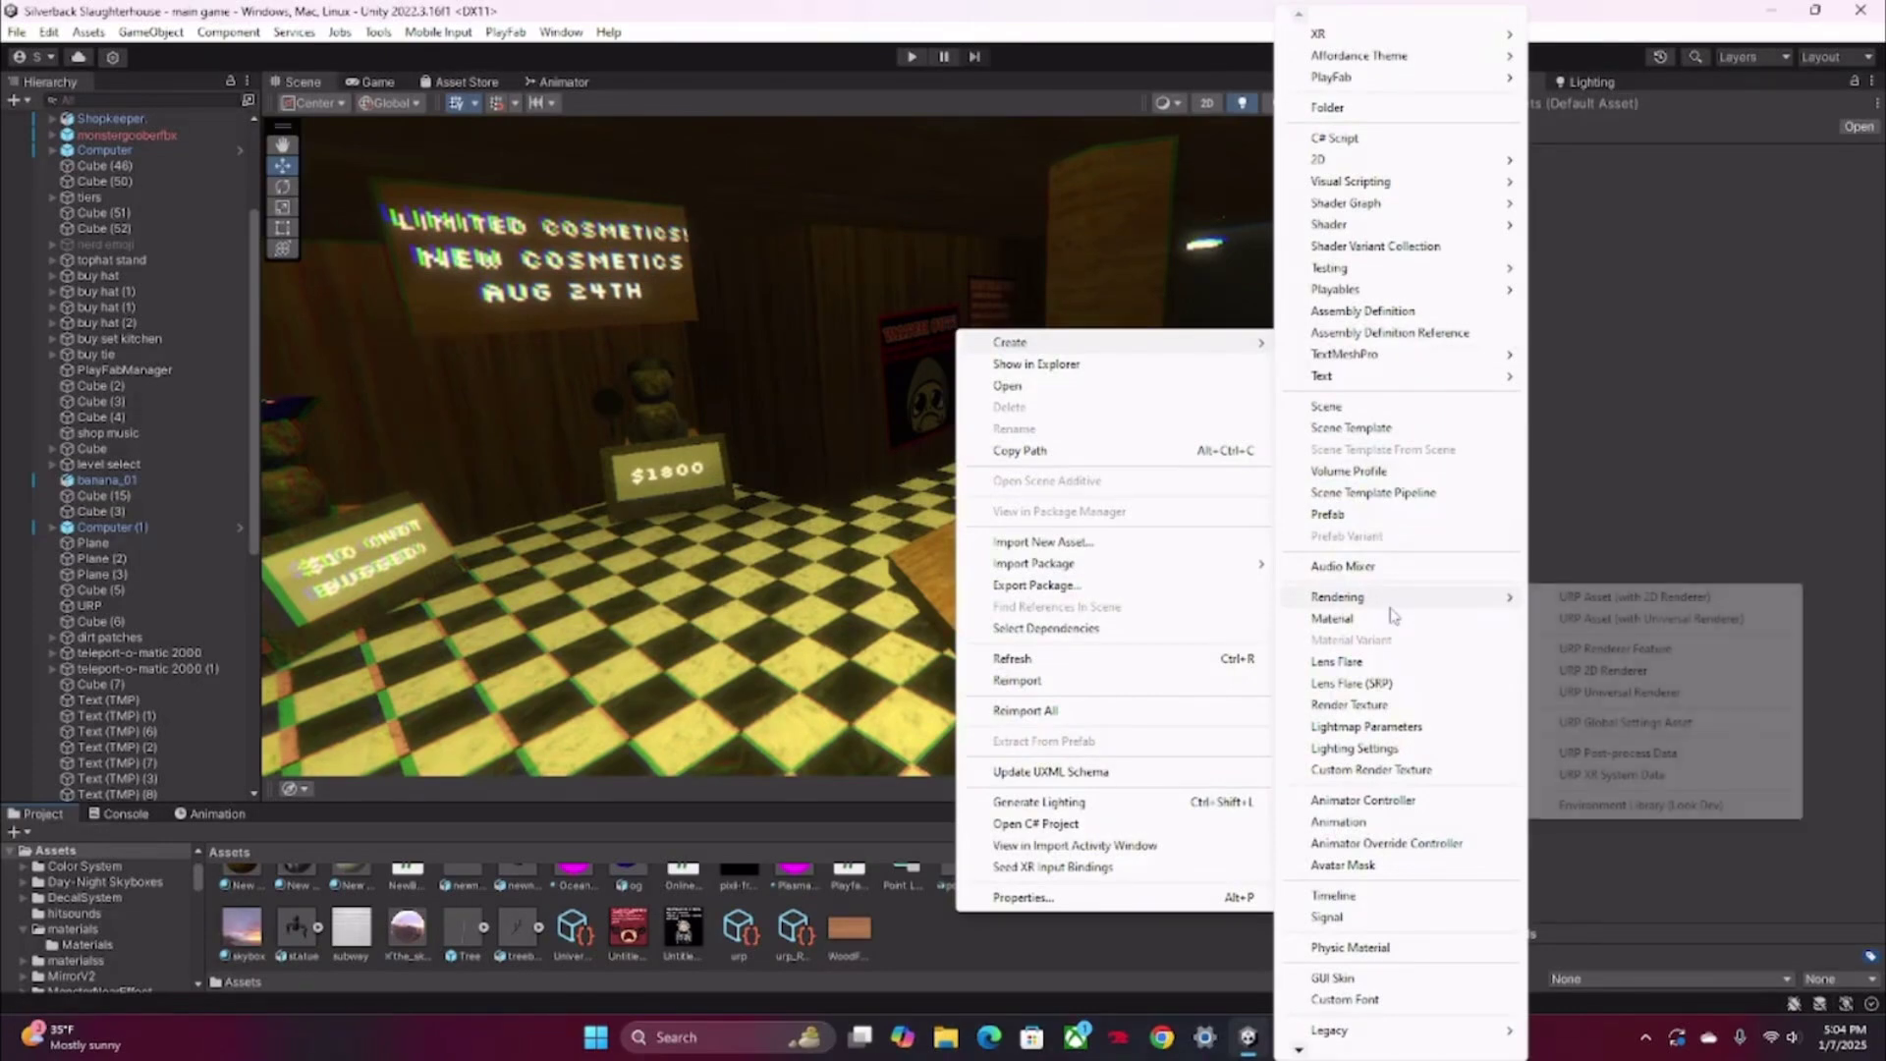
mouse_move(1517, 599)
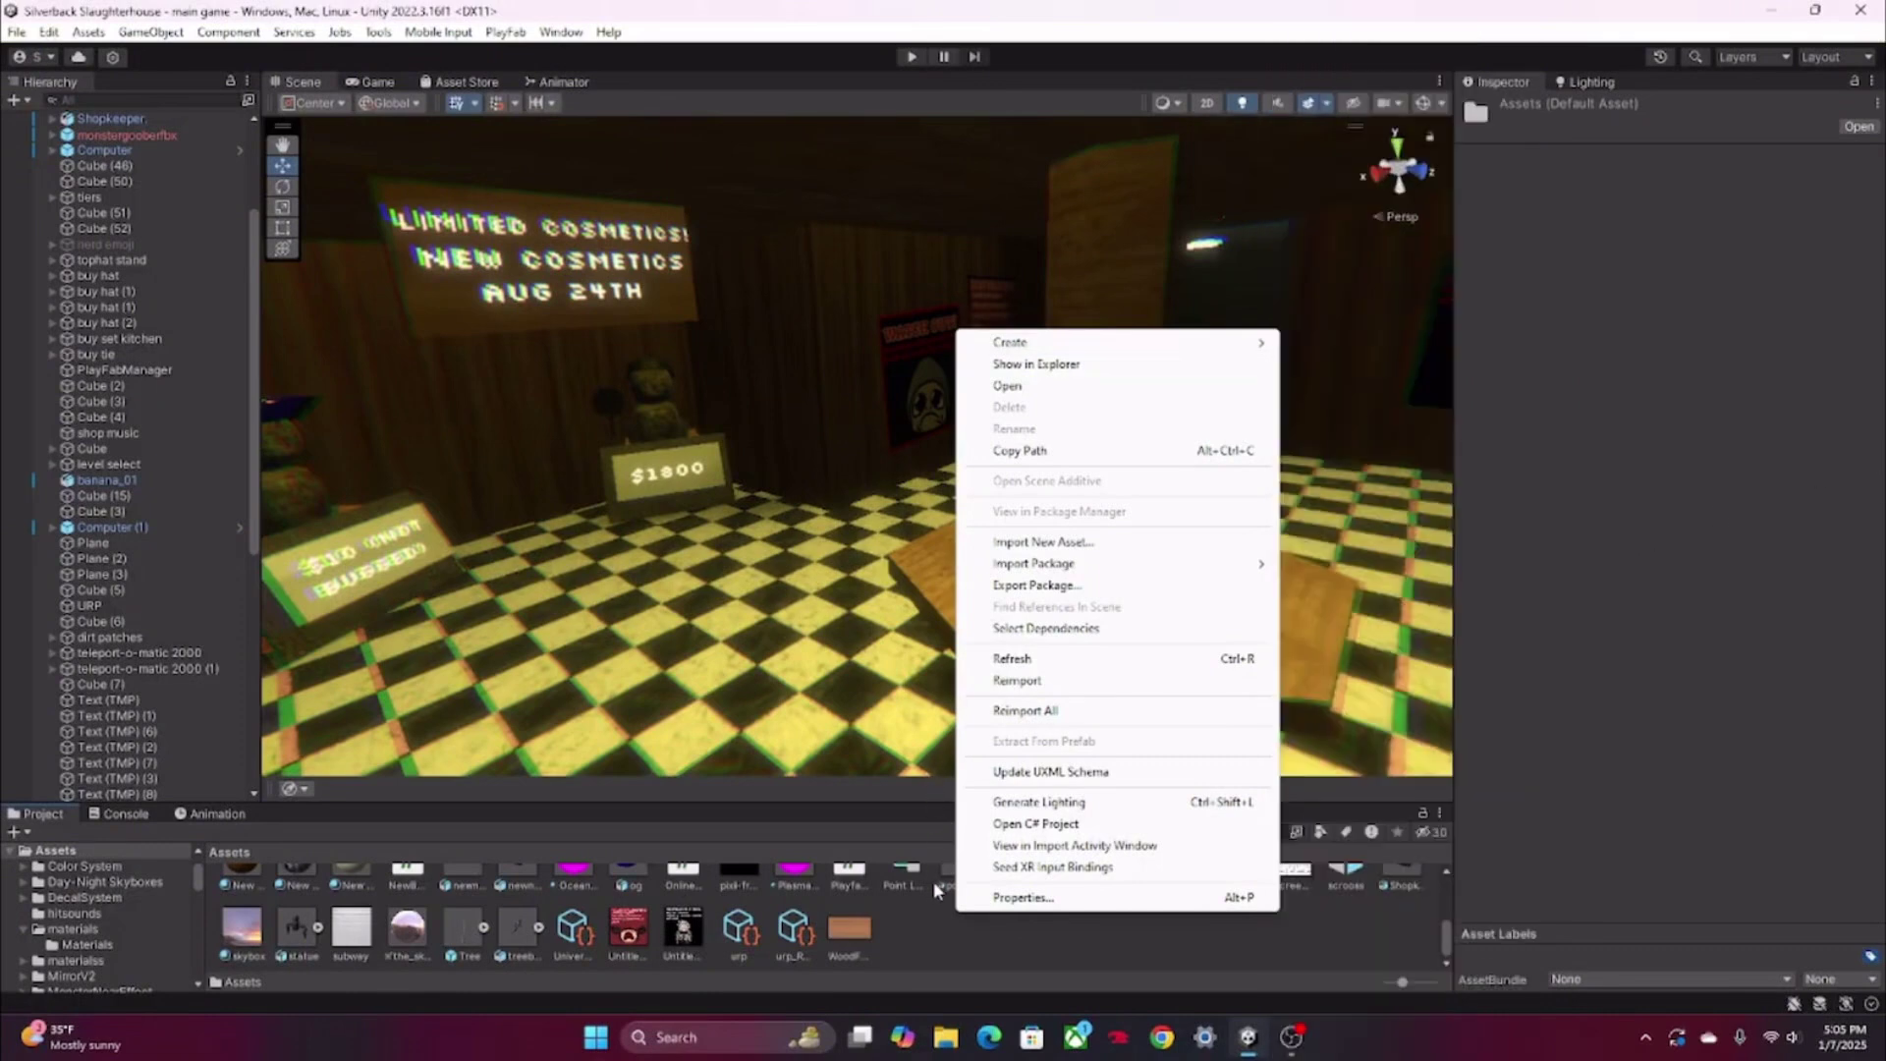
Inspect the urp pipeline asset and urp_Renderer, then open Edit > Project Settings.
click(1002, 943)
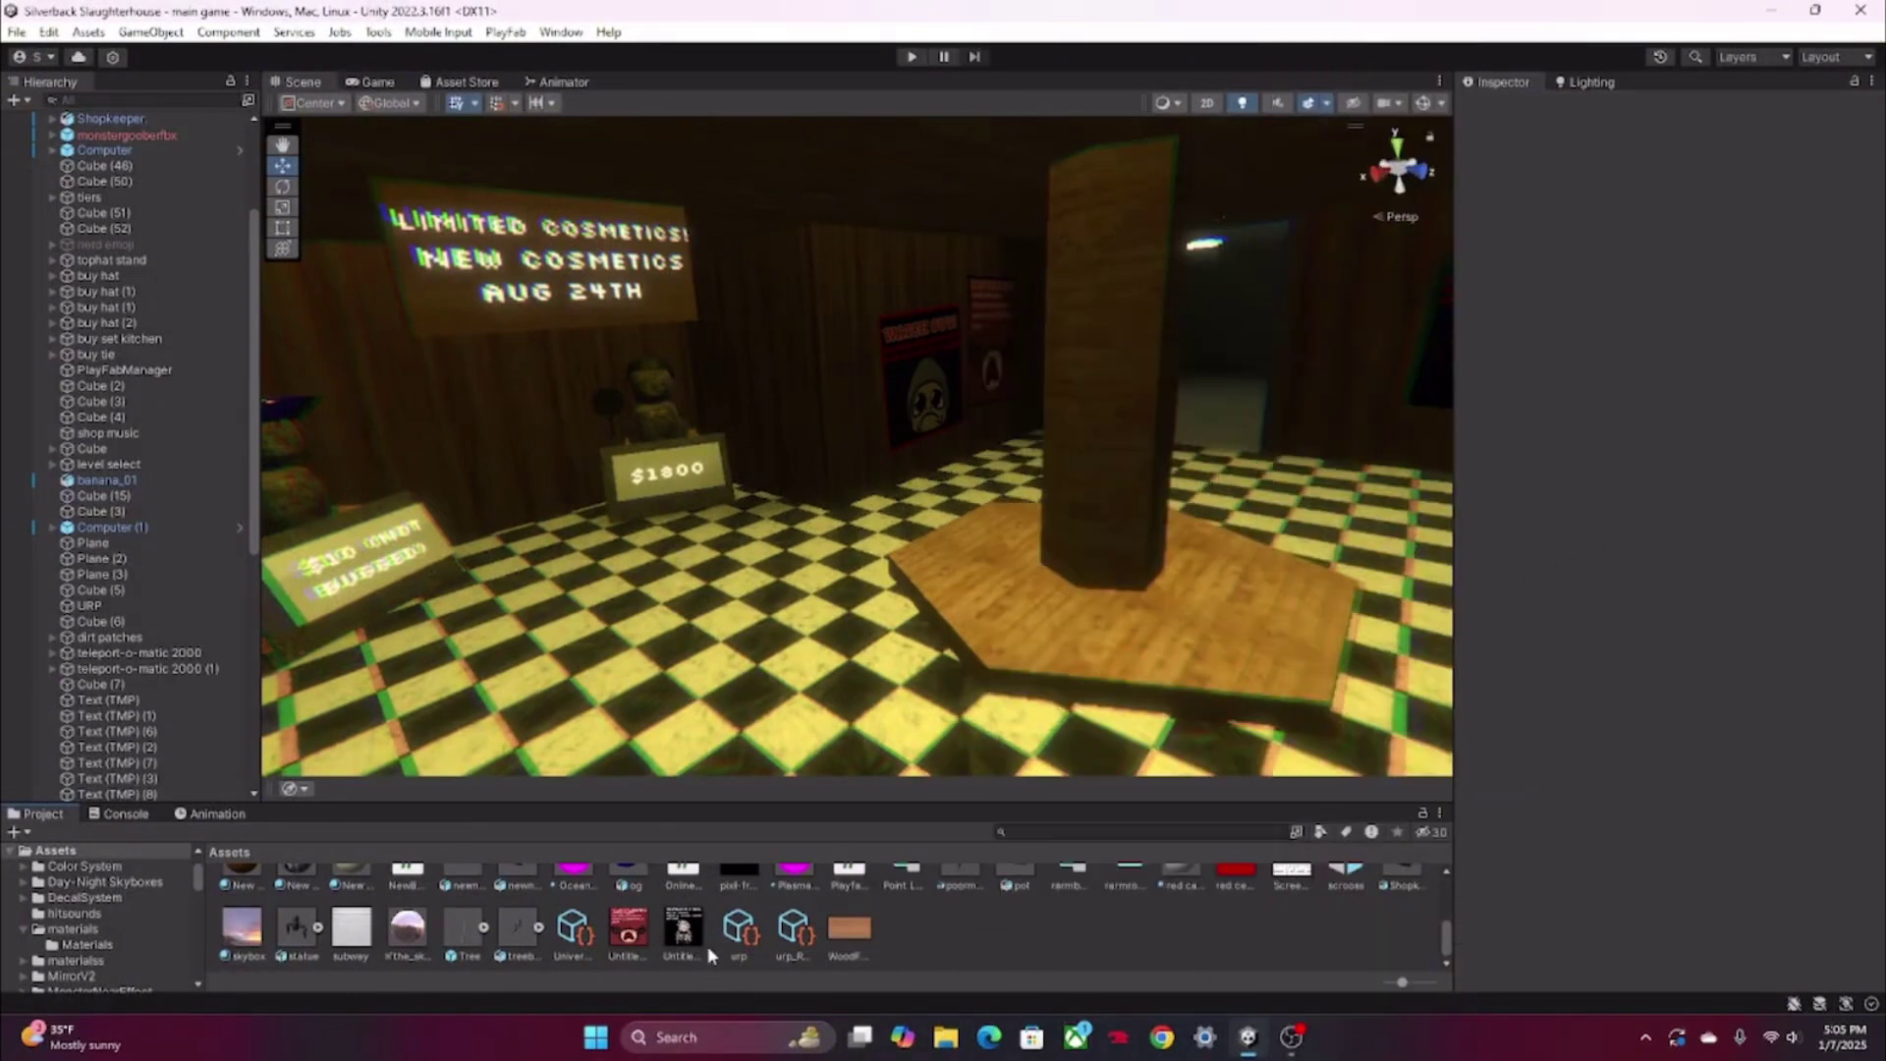
click(747, 928)
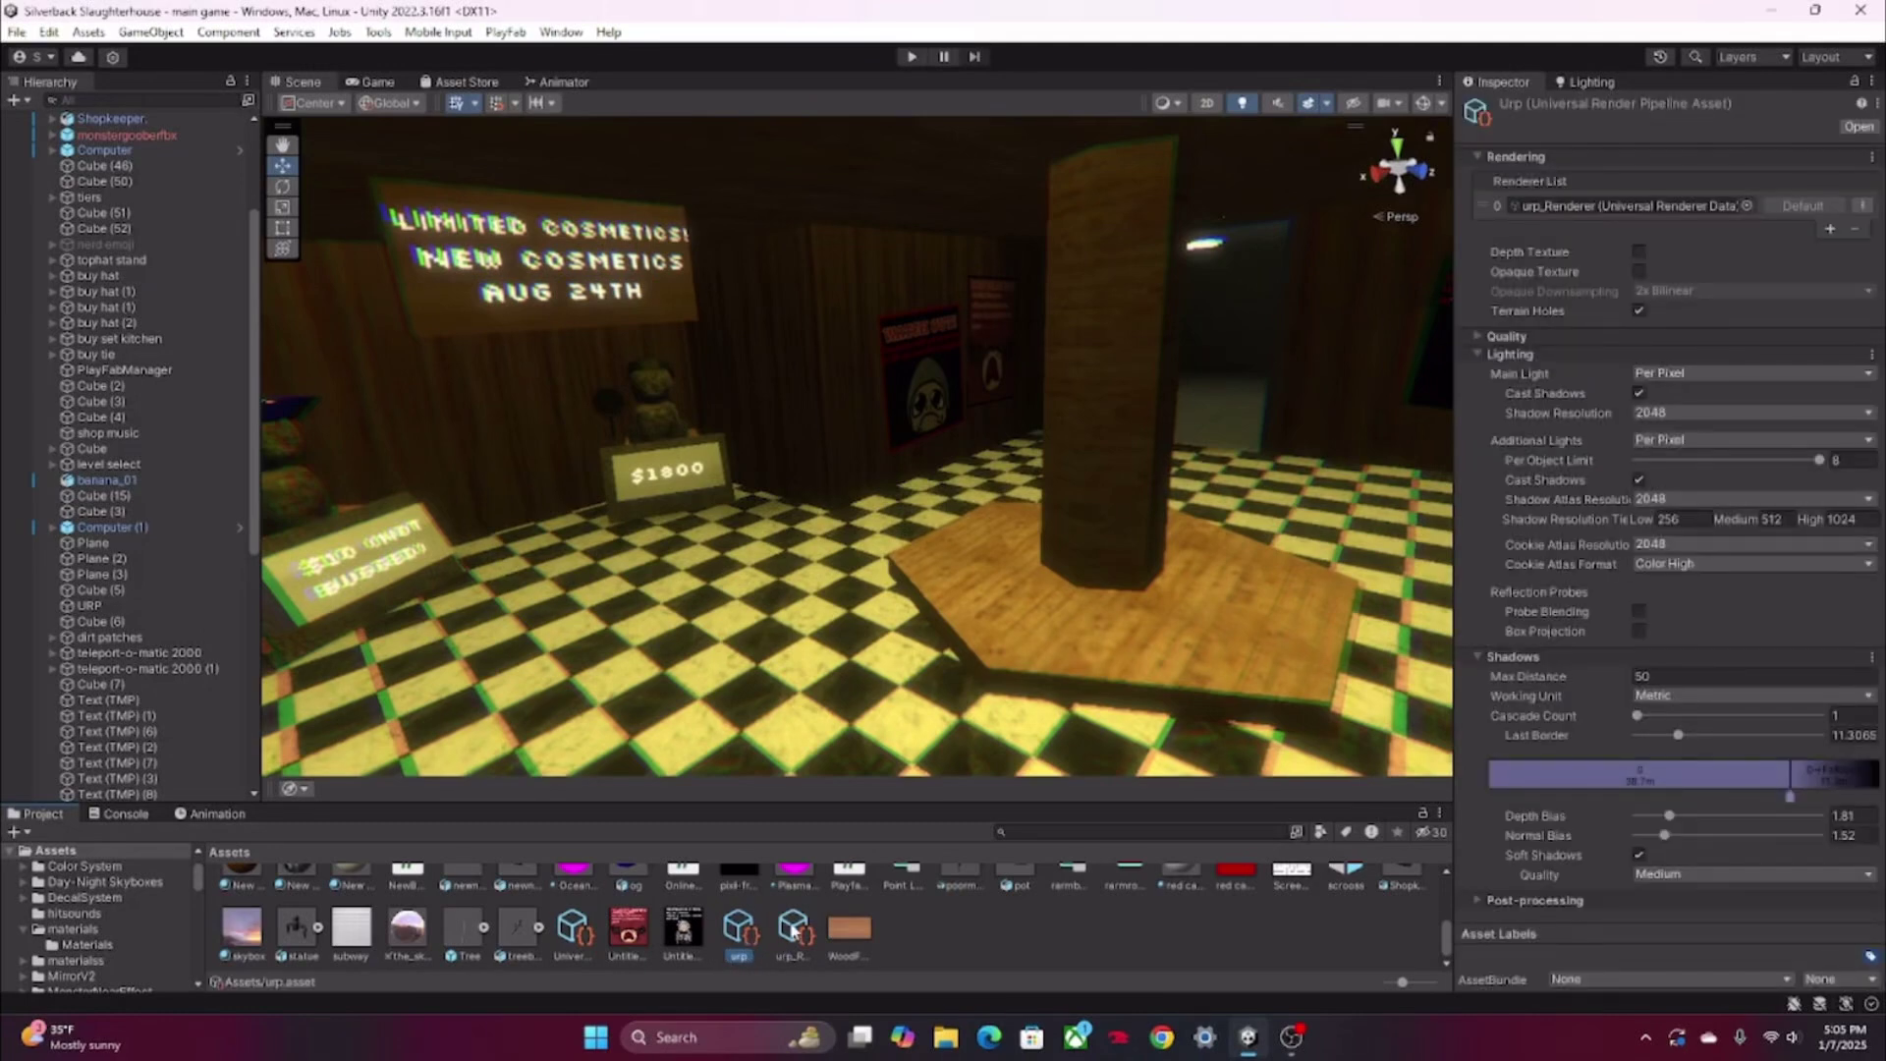
click(793, 929)
click(750, 928)
click(793, 928)
mouse_move(1311, 1052)
click(1103, 941)
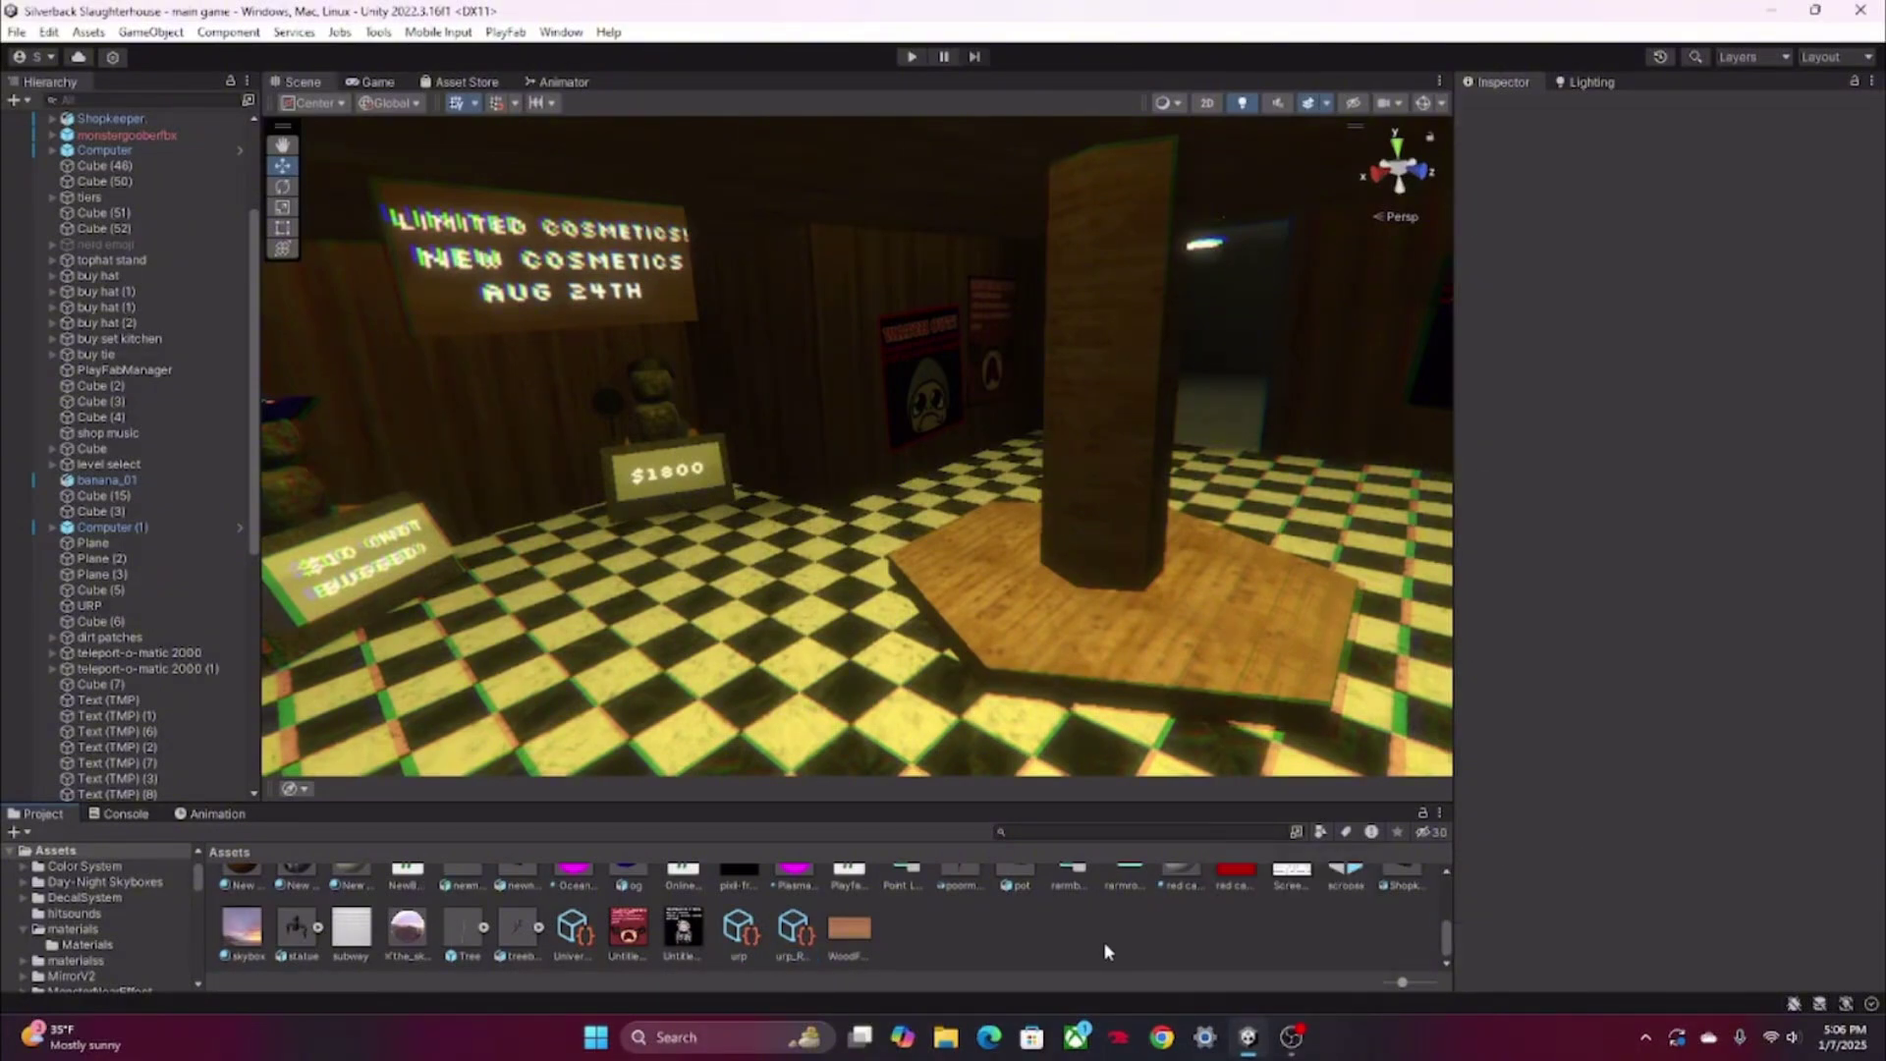
click(49, 32)
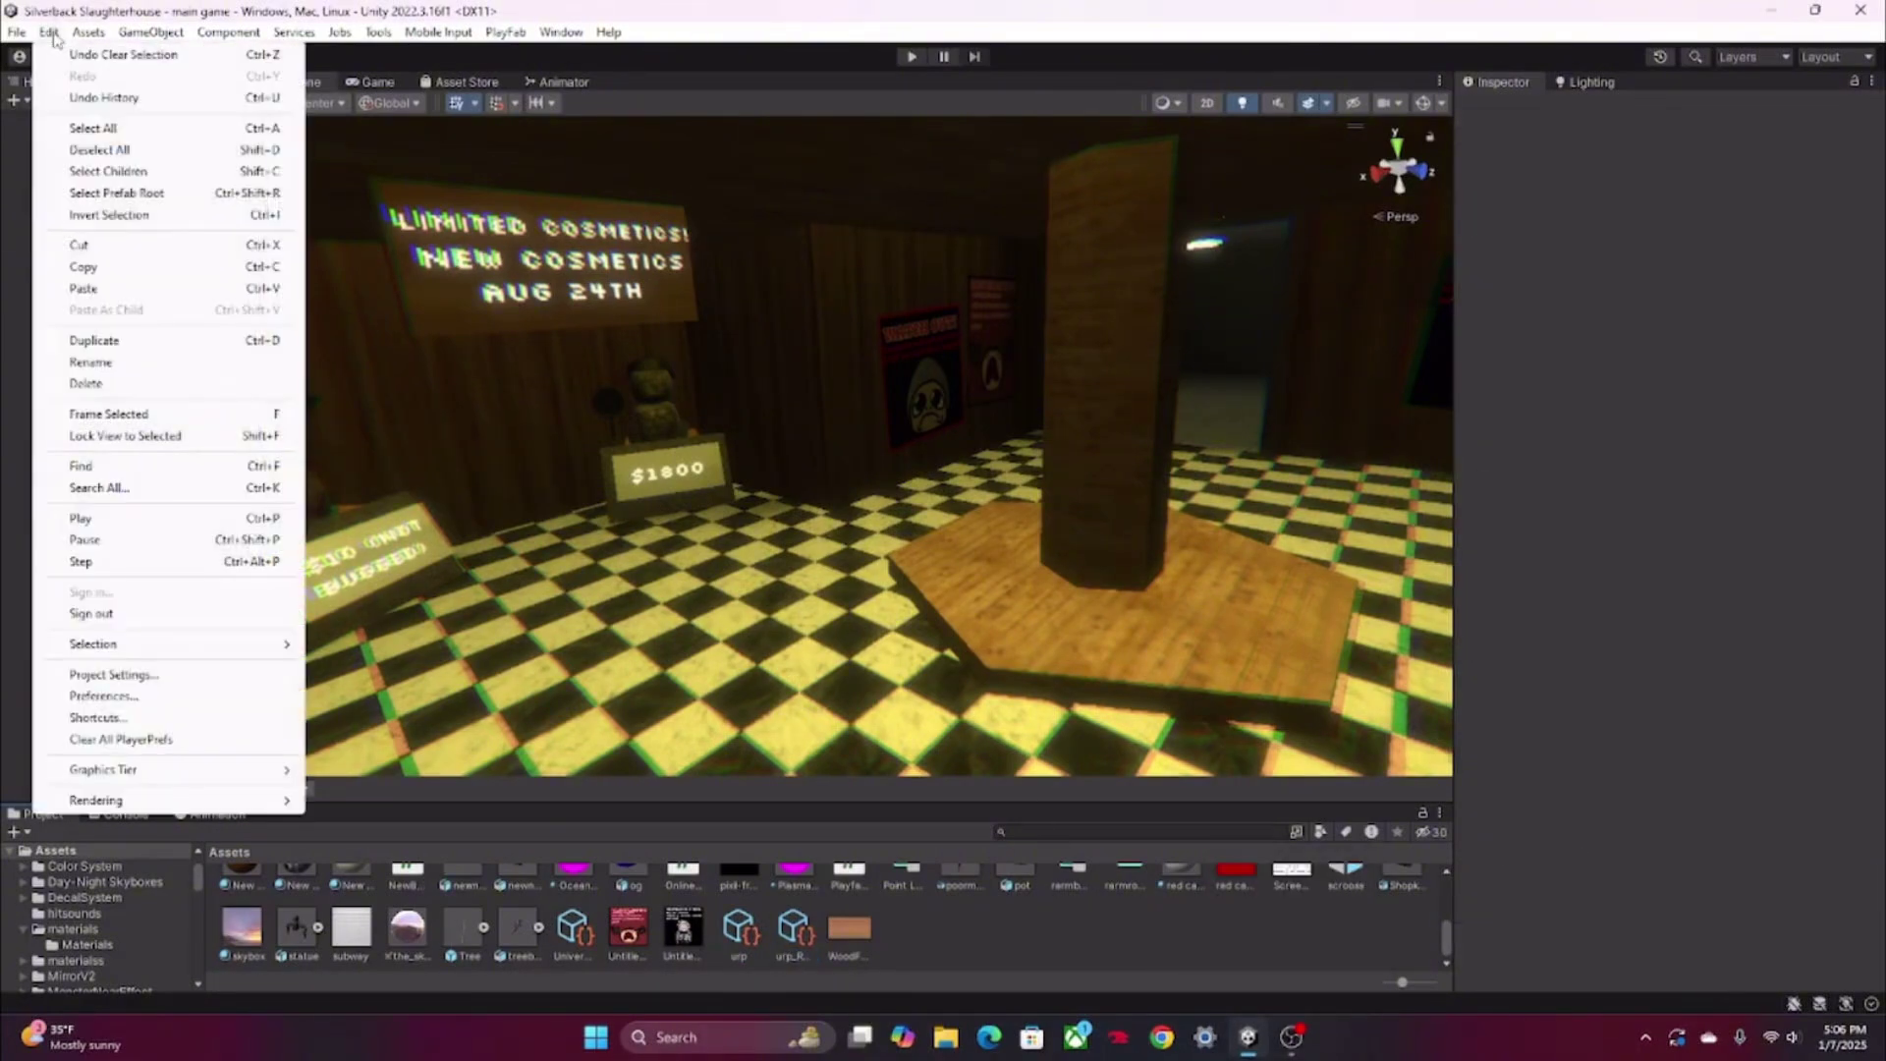
click(201, 673)
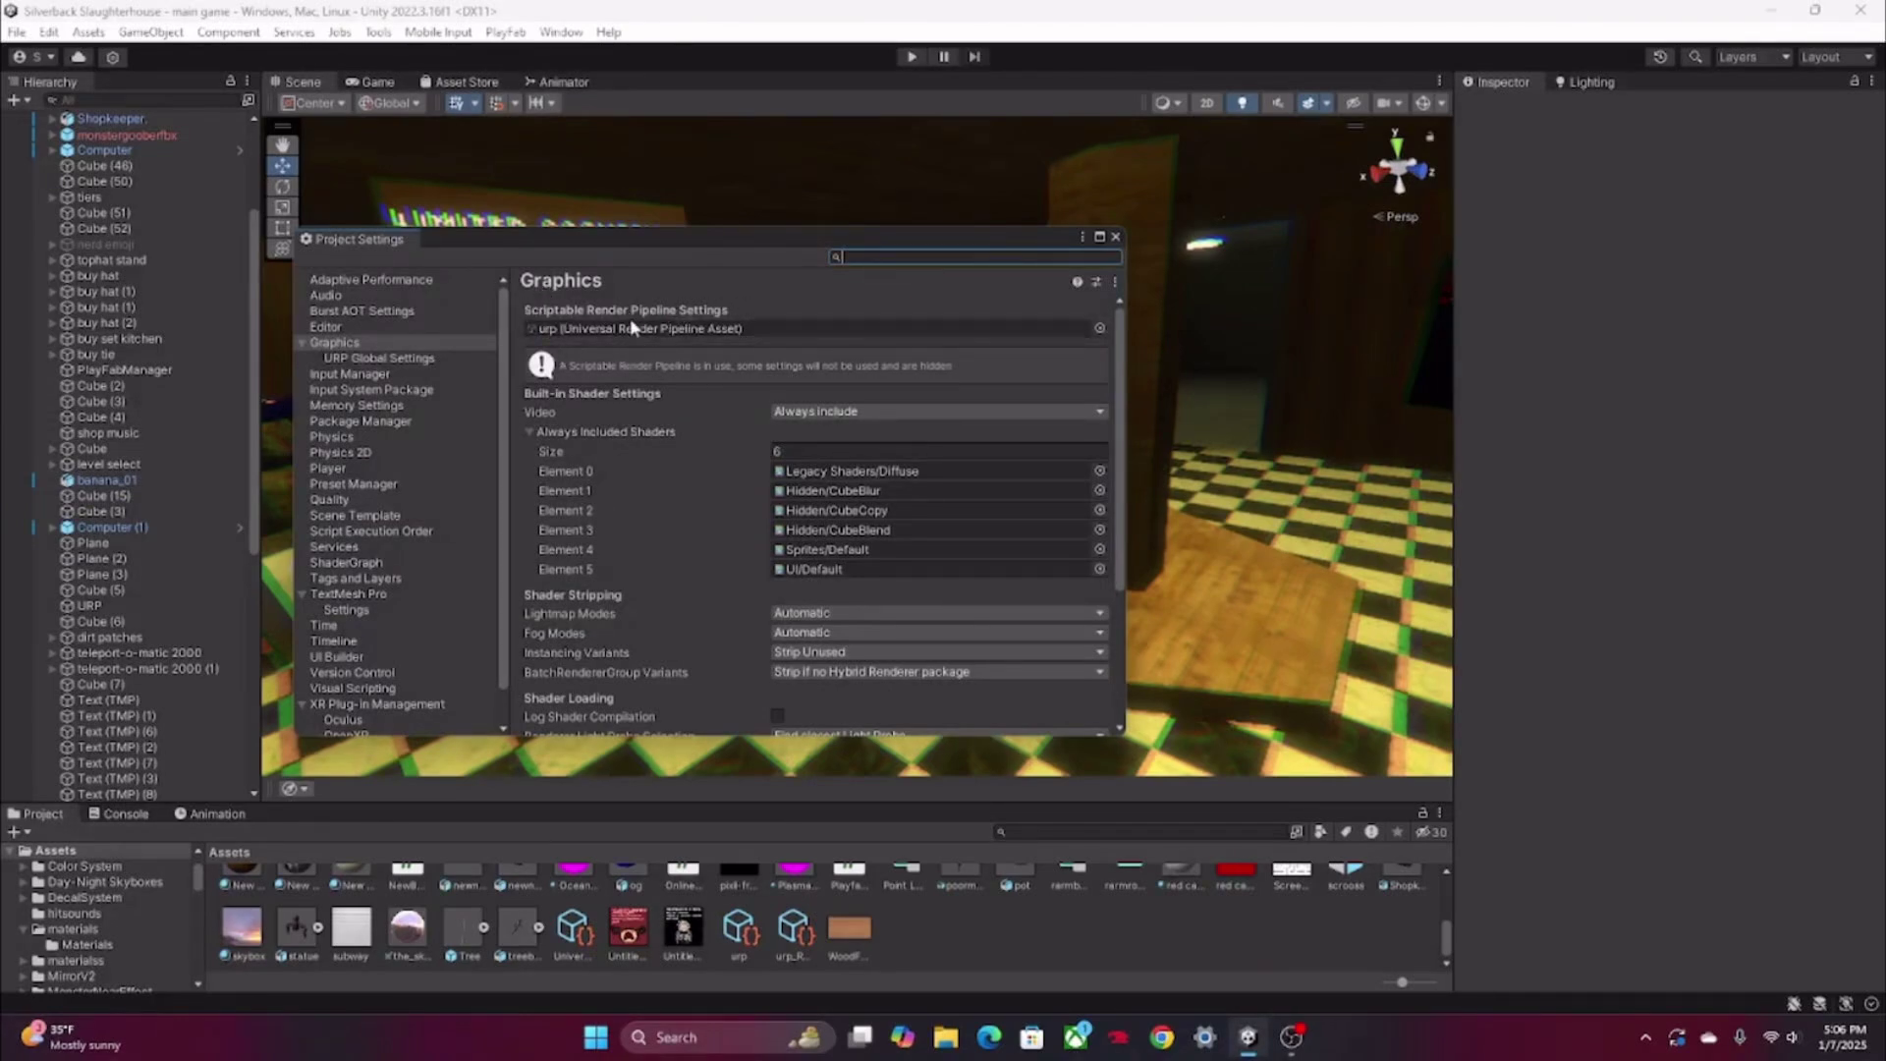
Keep urp as the pipeline asset, reposition Project Settings, and select the Plasma (2) material.
click(1099, 329)
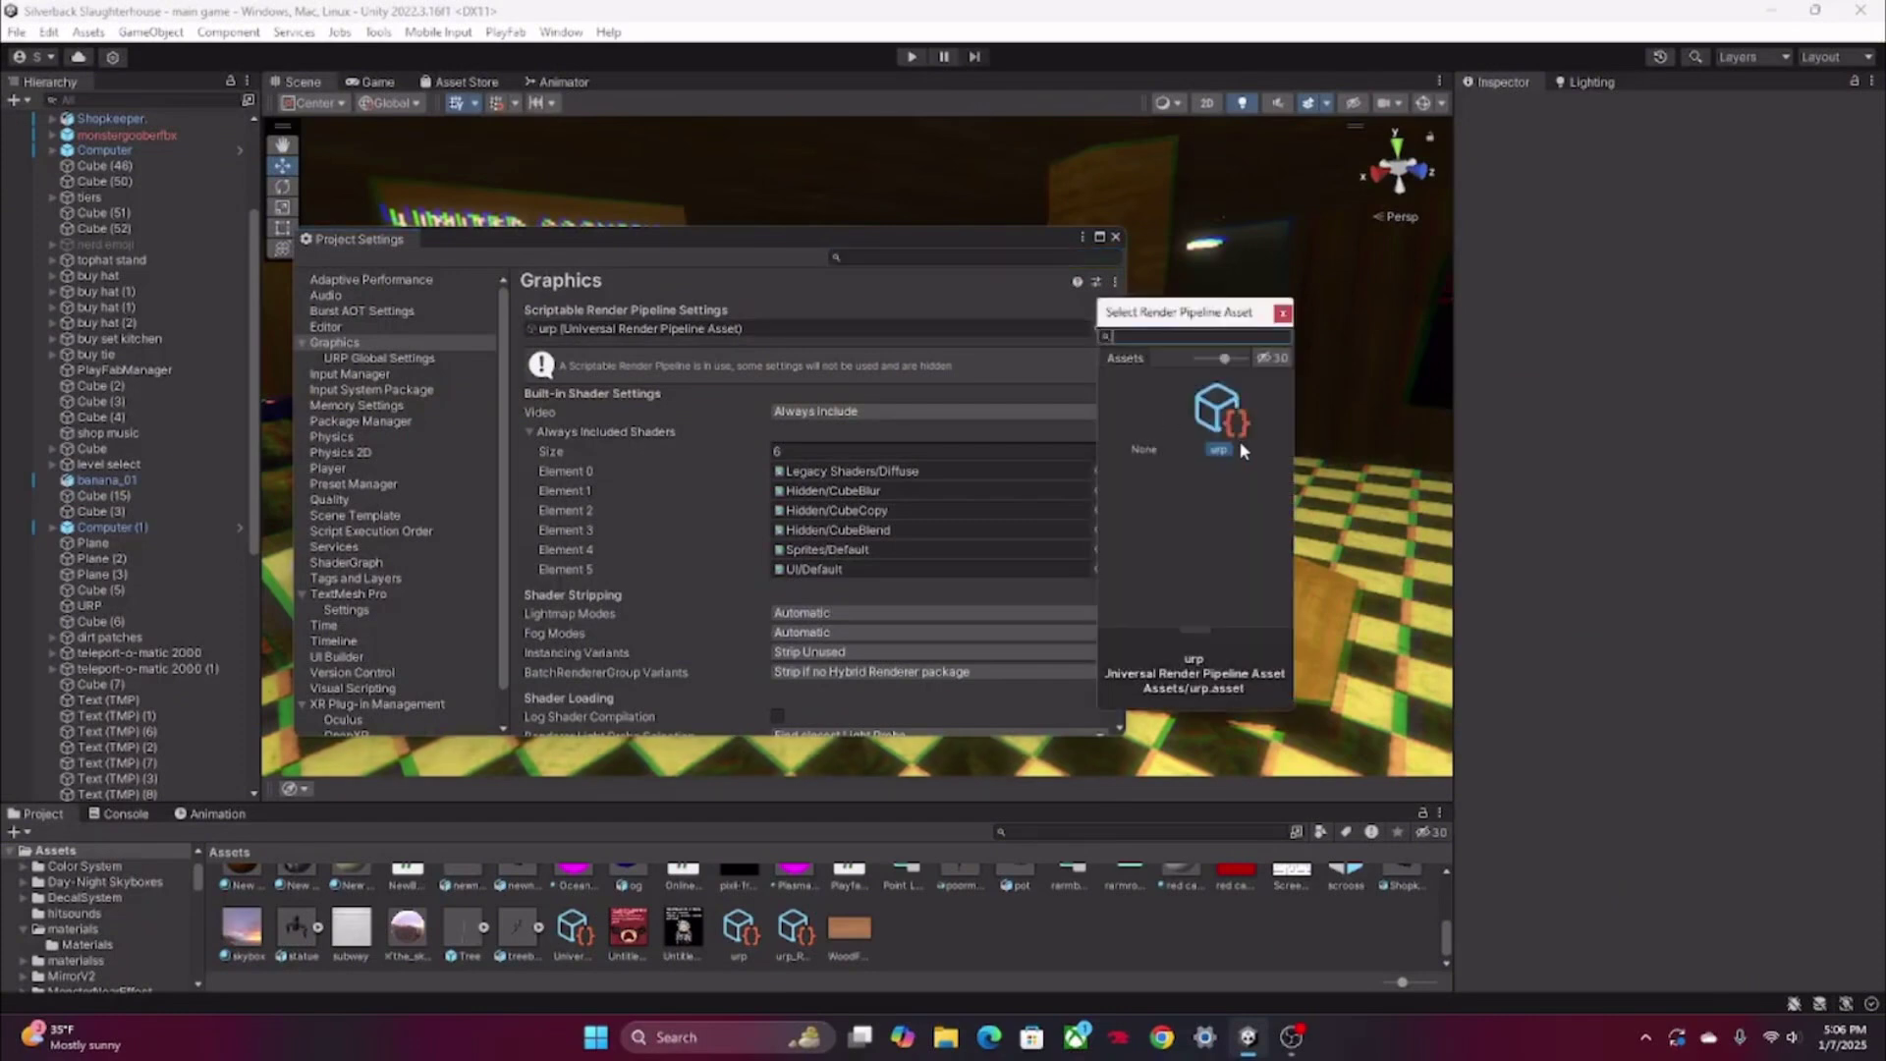
key(Escape)
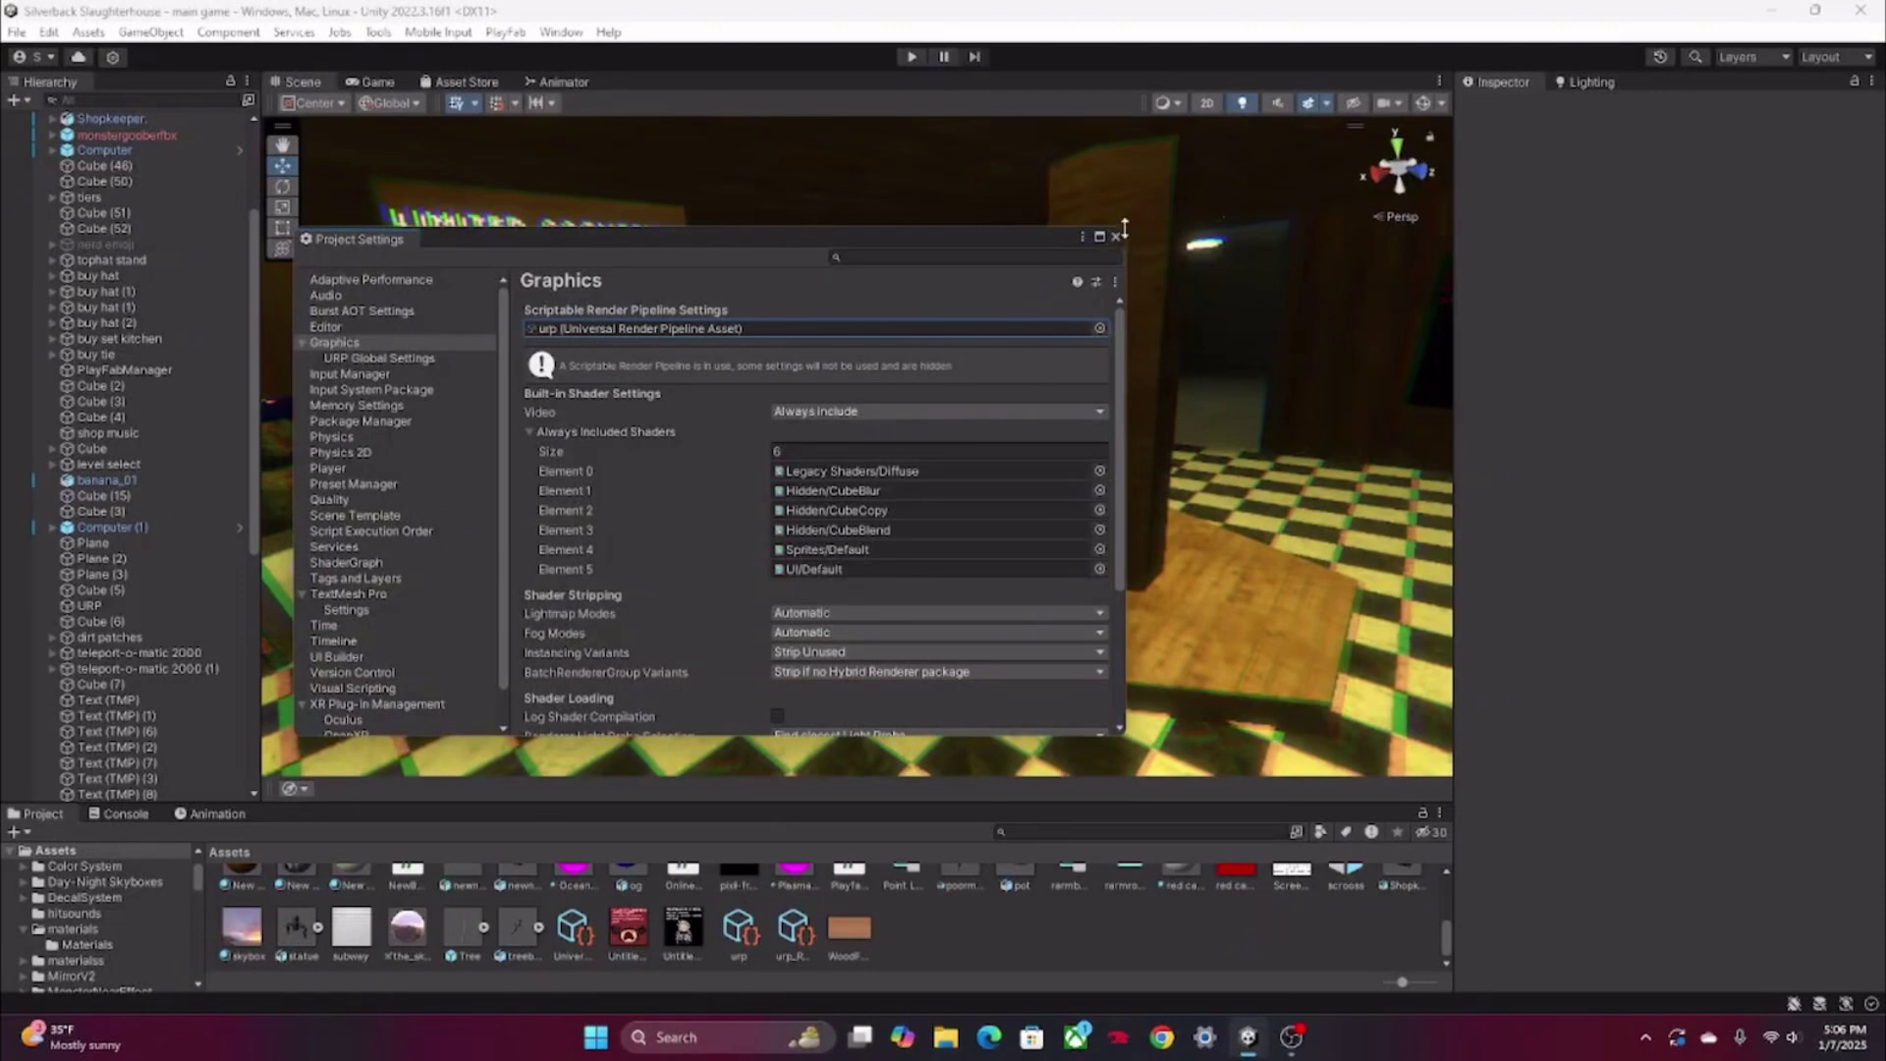
drag(1049, 243, 1125, 740)
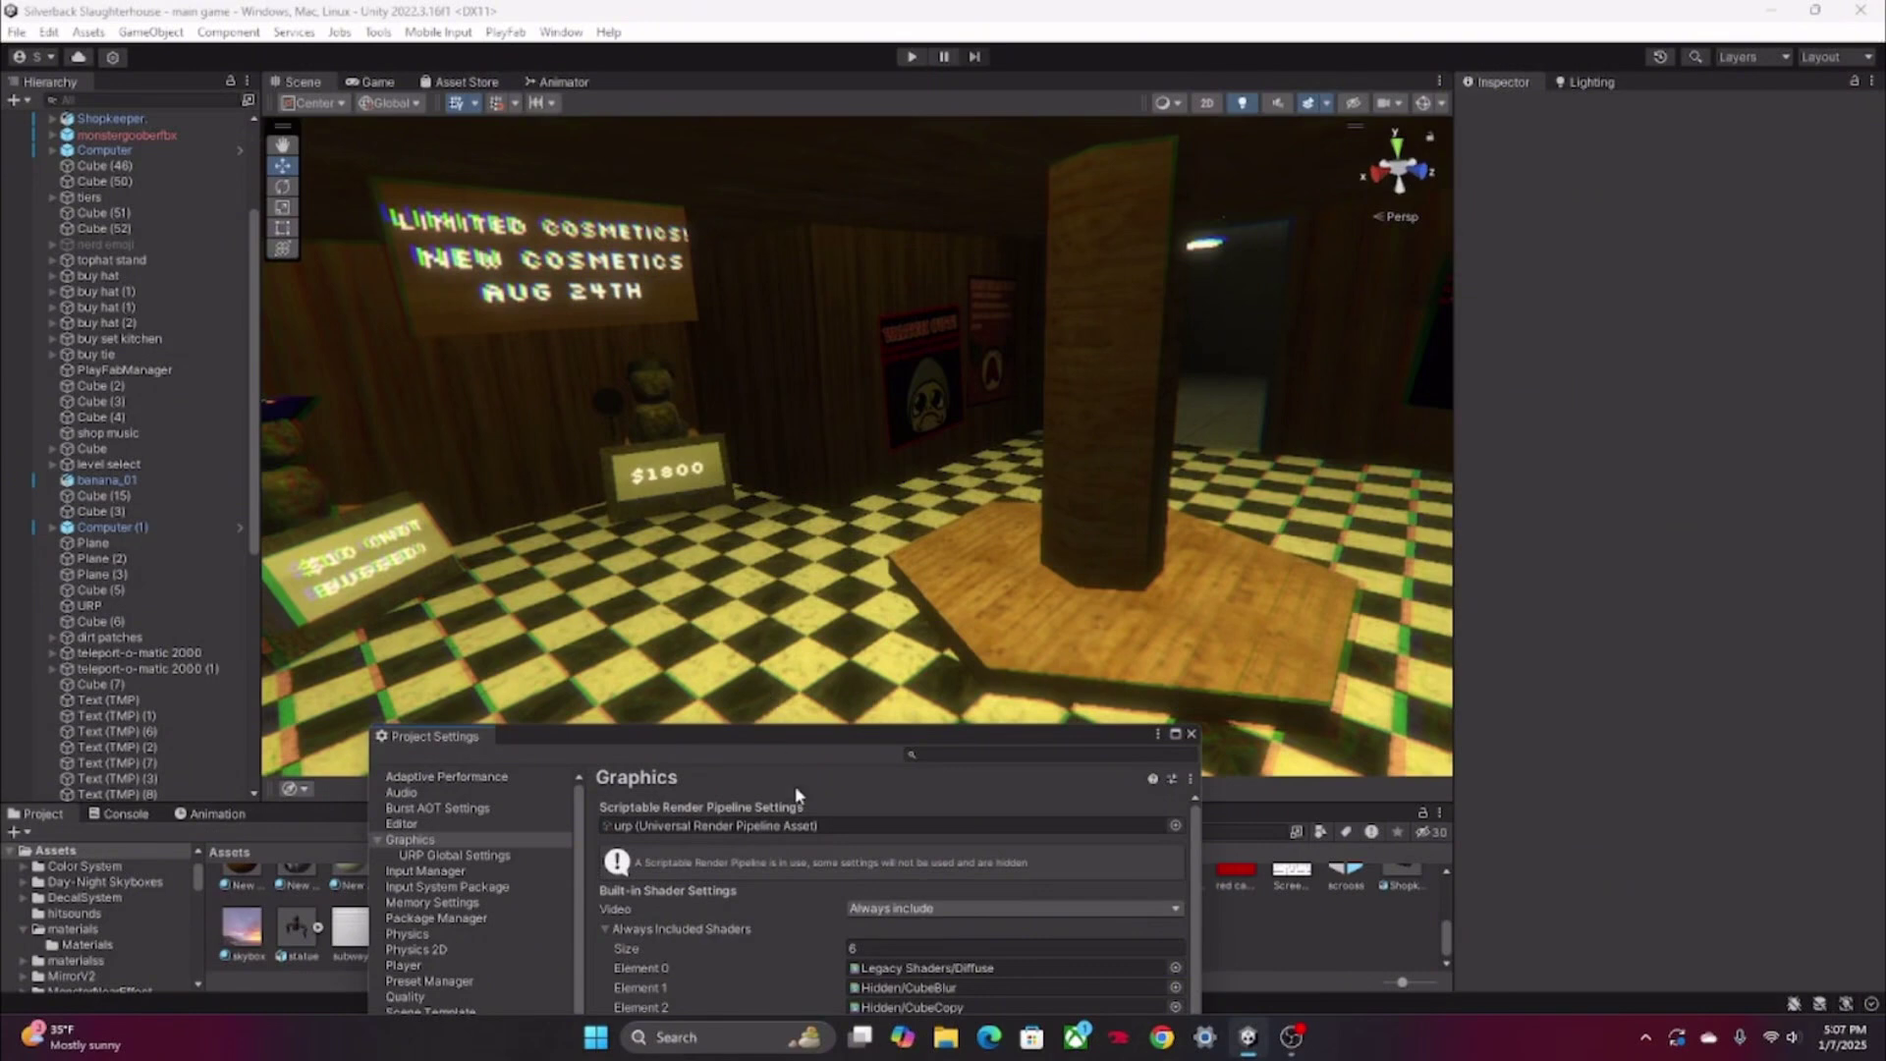
drag(763, 734, 783, 172)
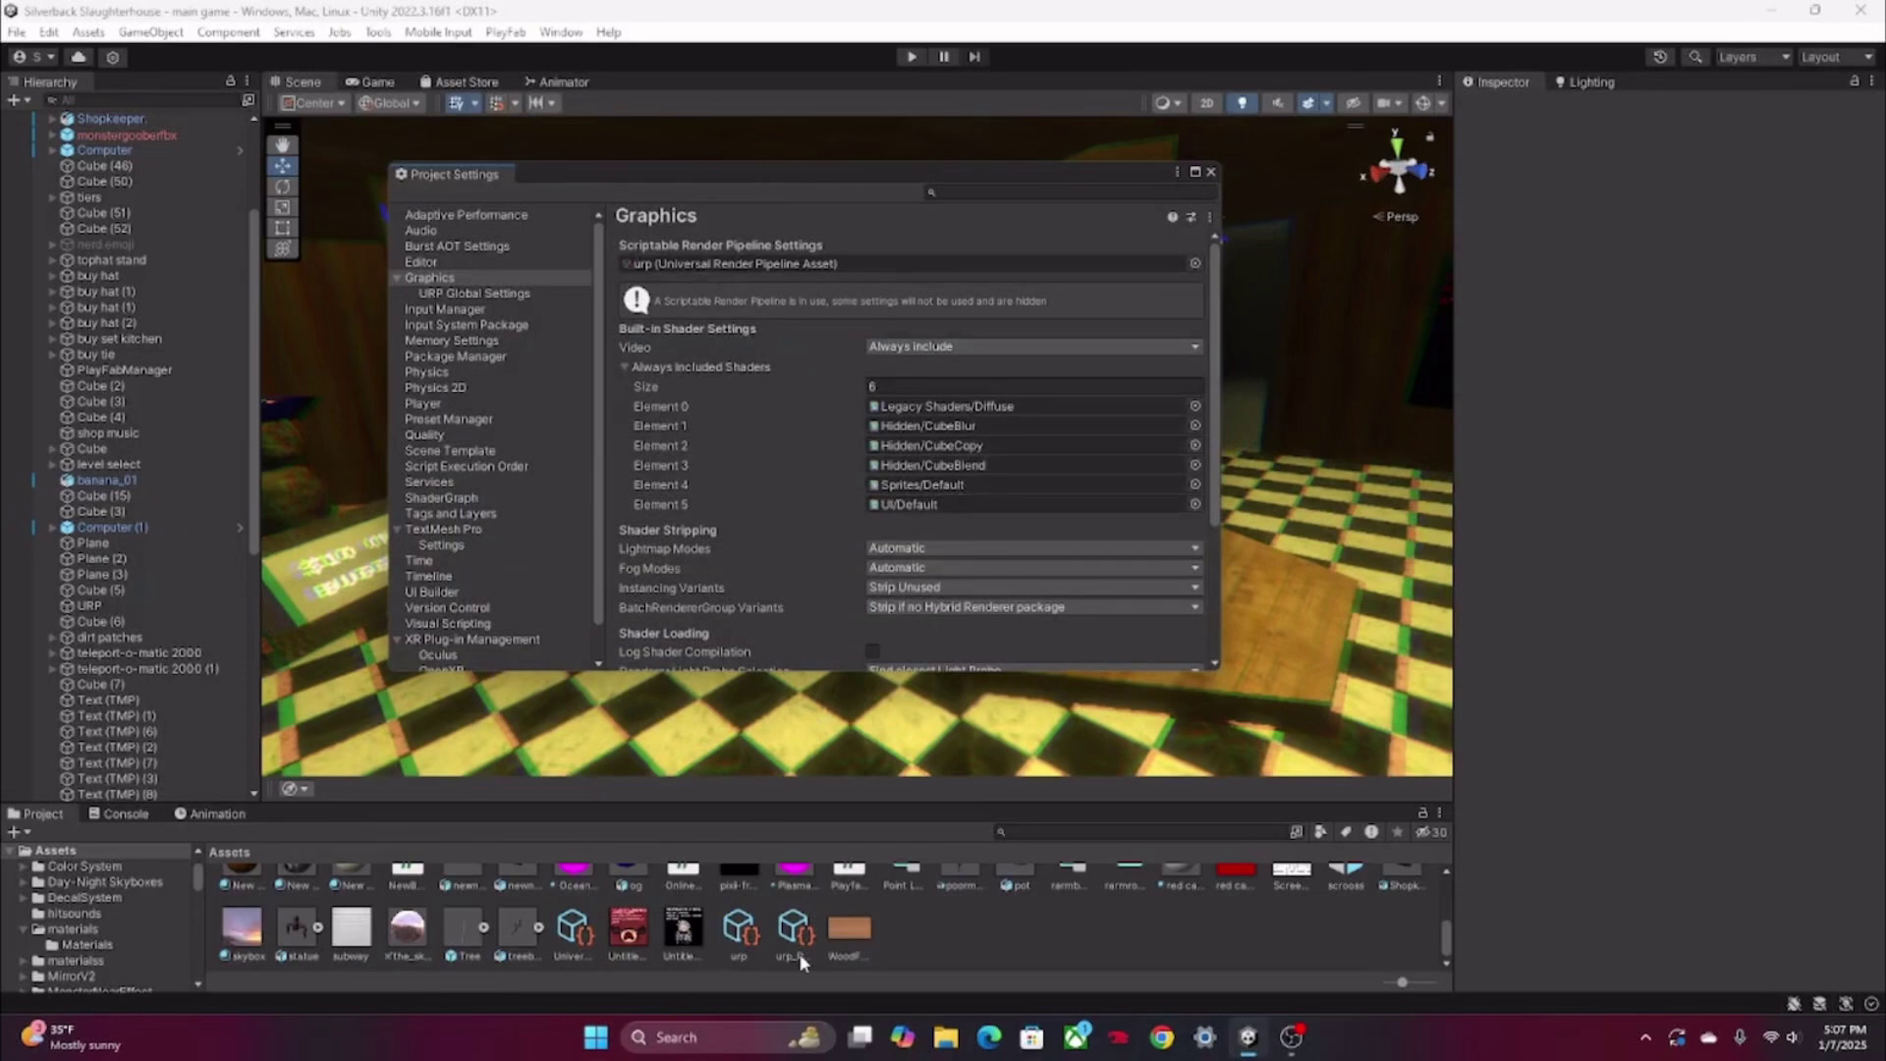
scroll(799, 953, up, 2)
click(795, 915)
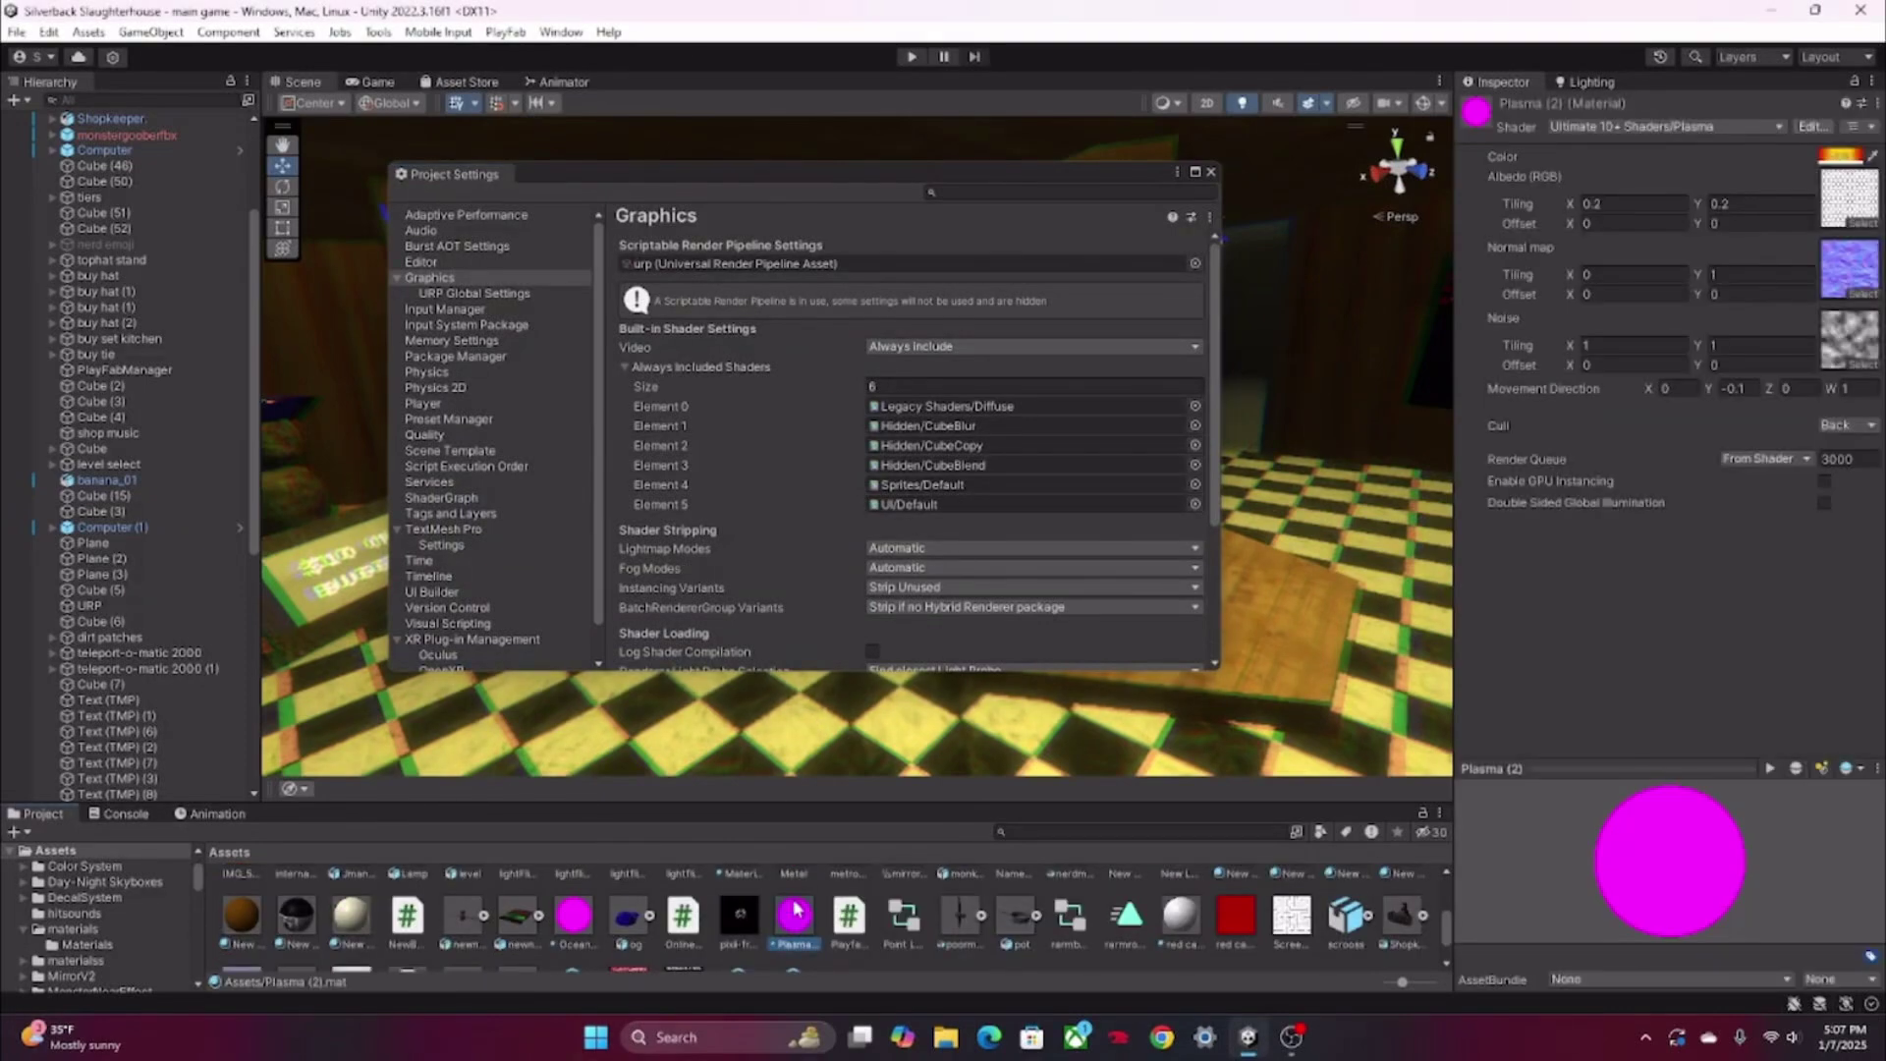
Change Plasma (2)'s shader to Universal Render Pipeline/Lit via a 'universal' search.
click(1637, 126)
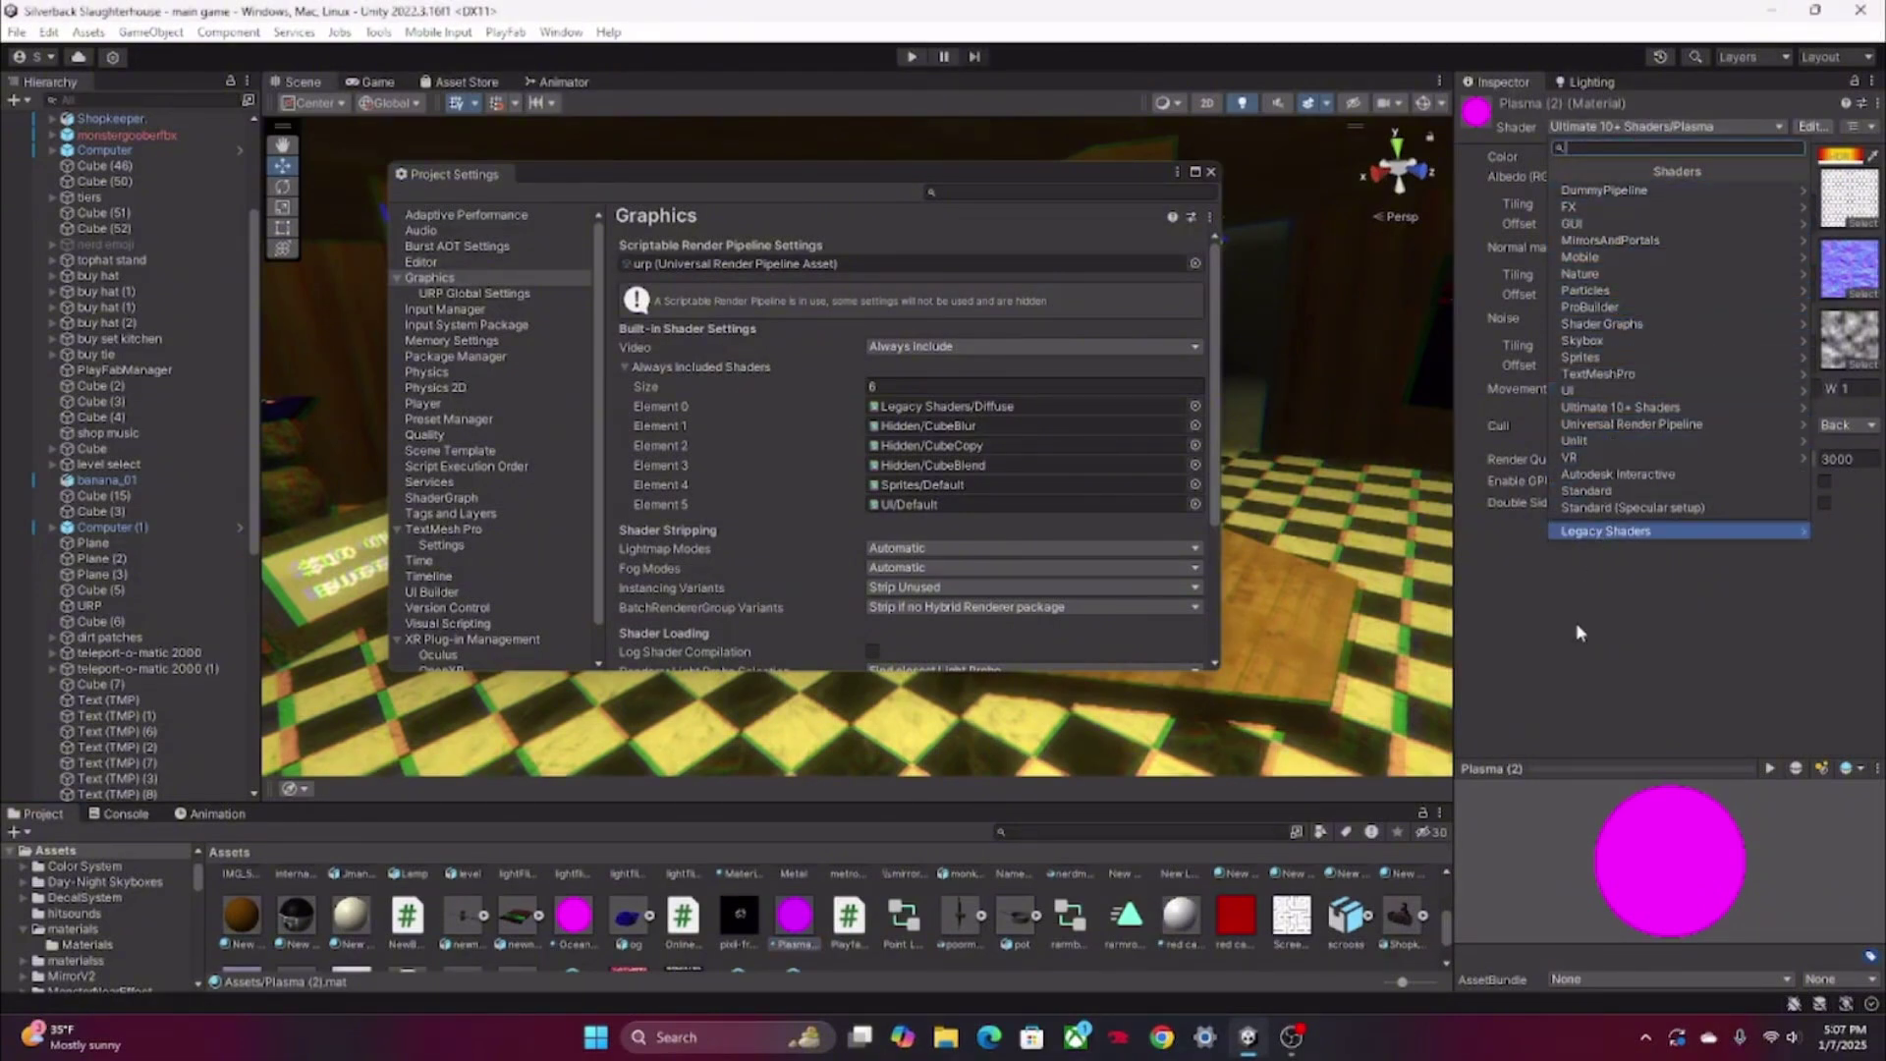
key(Escape)
click(1180, 914)
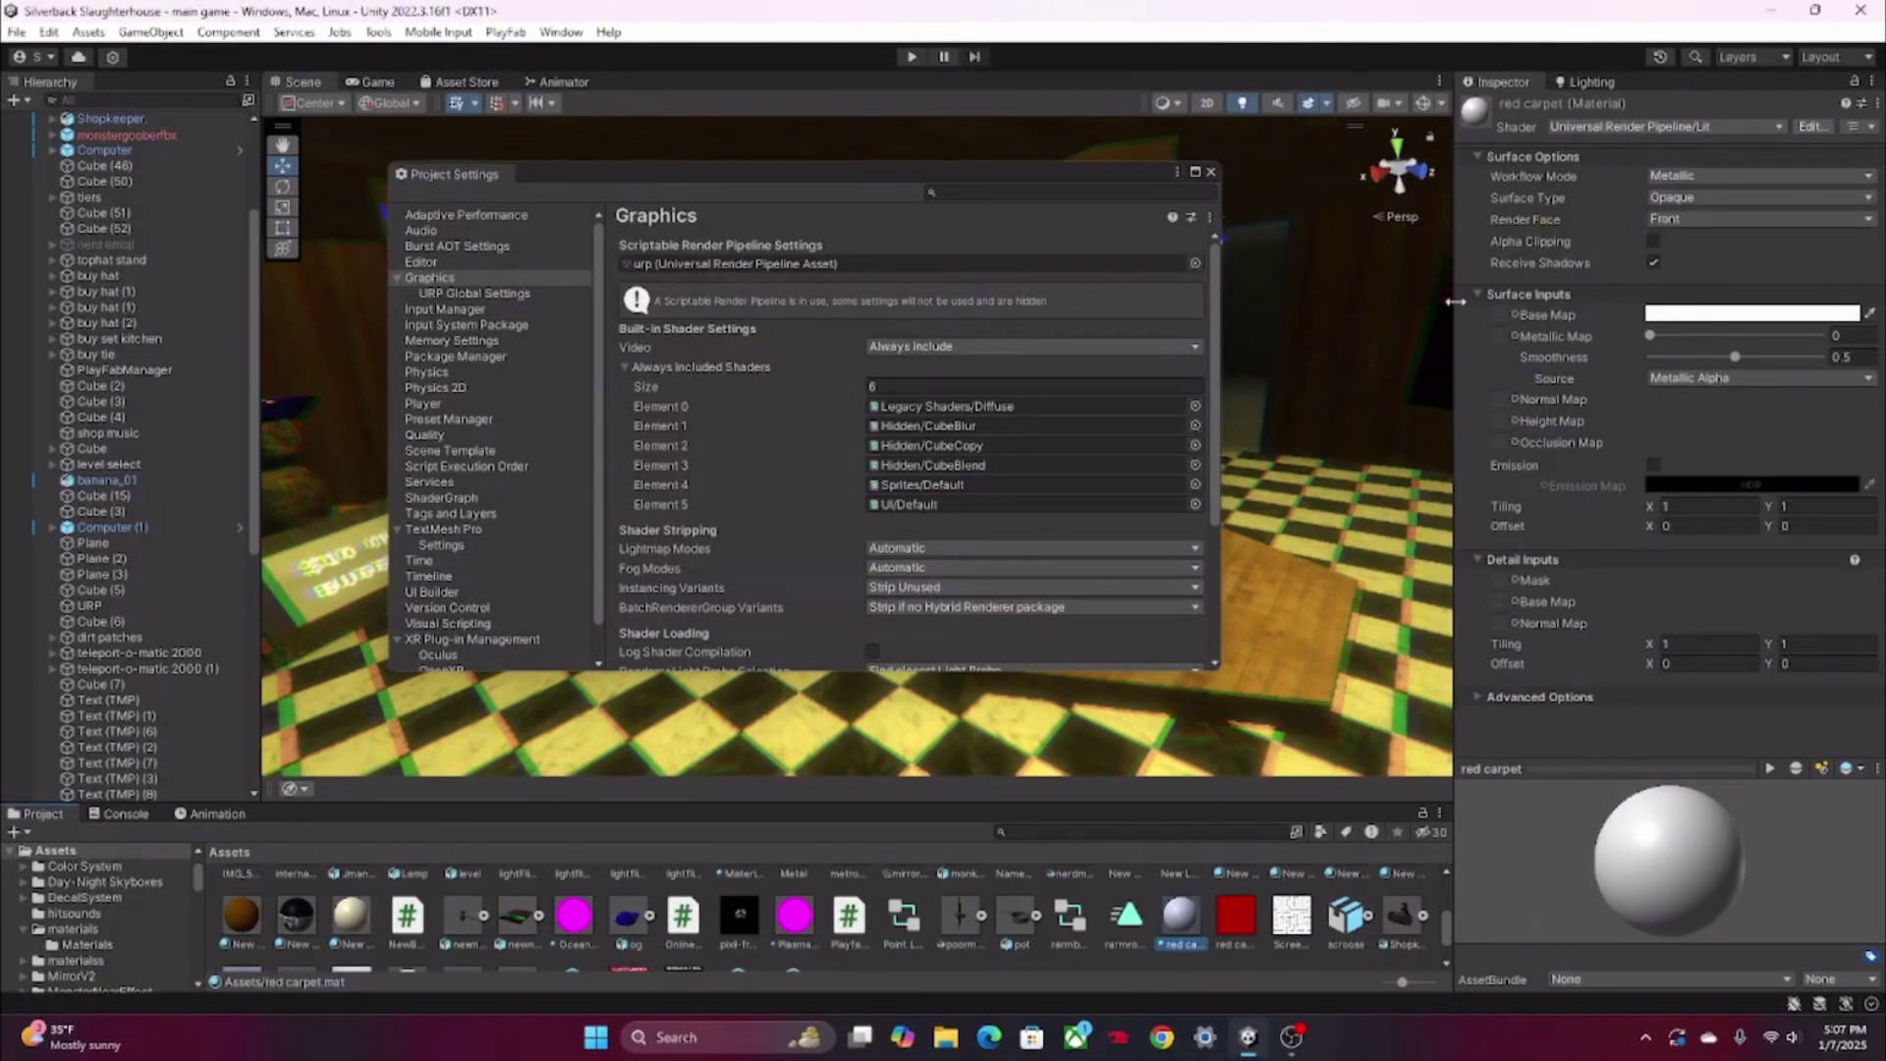
click(787, 914)
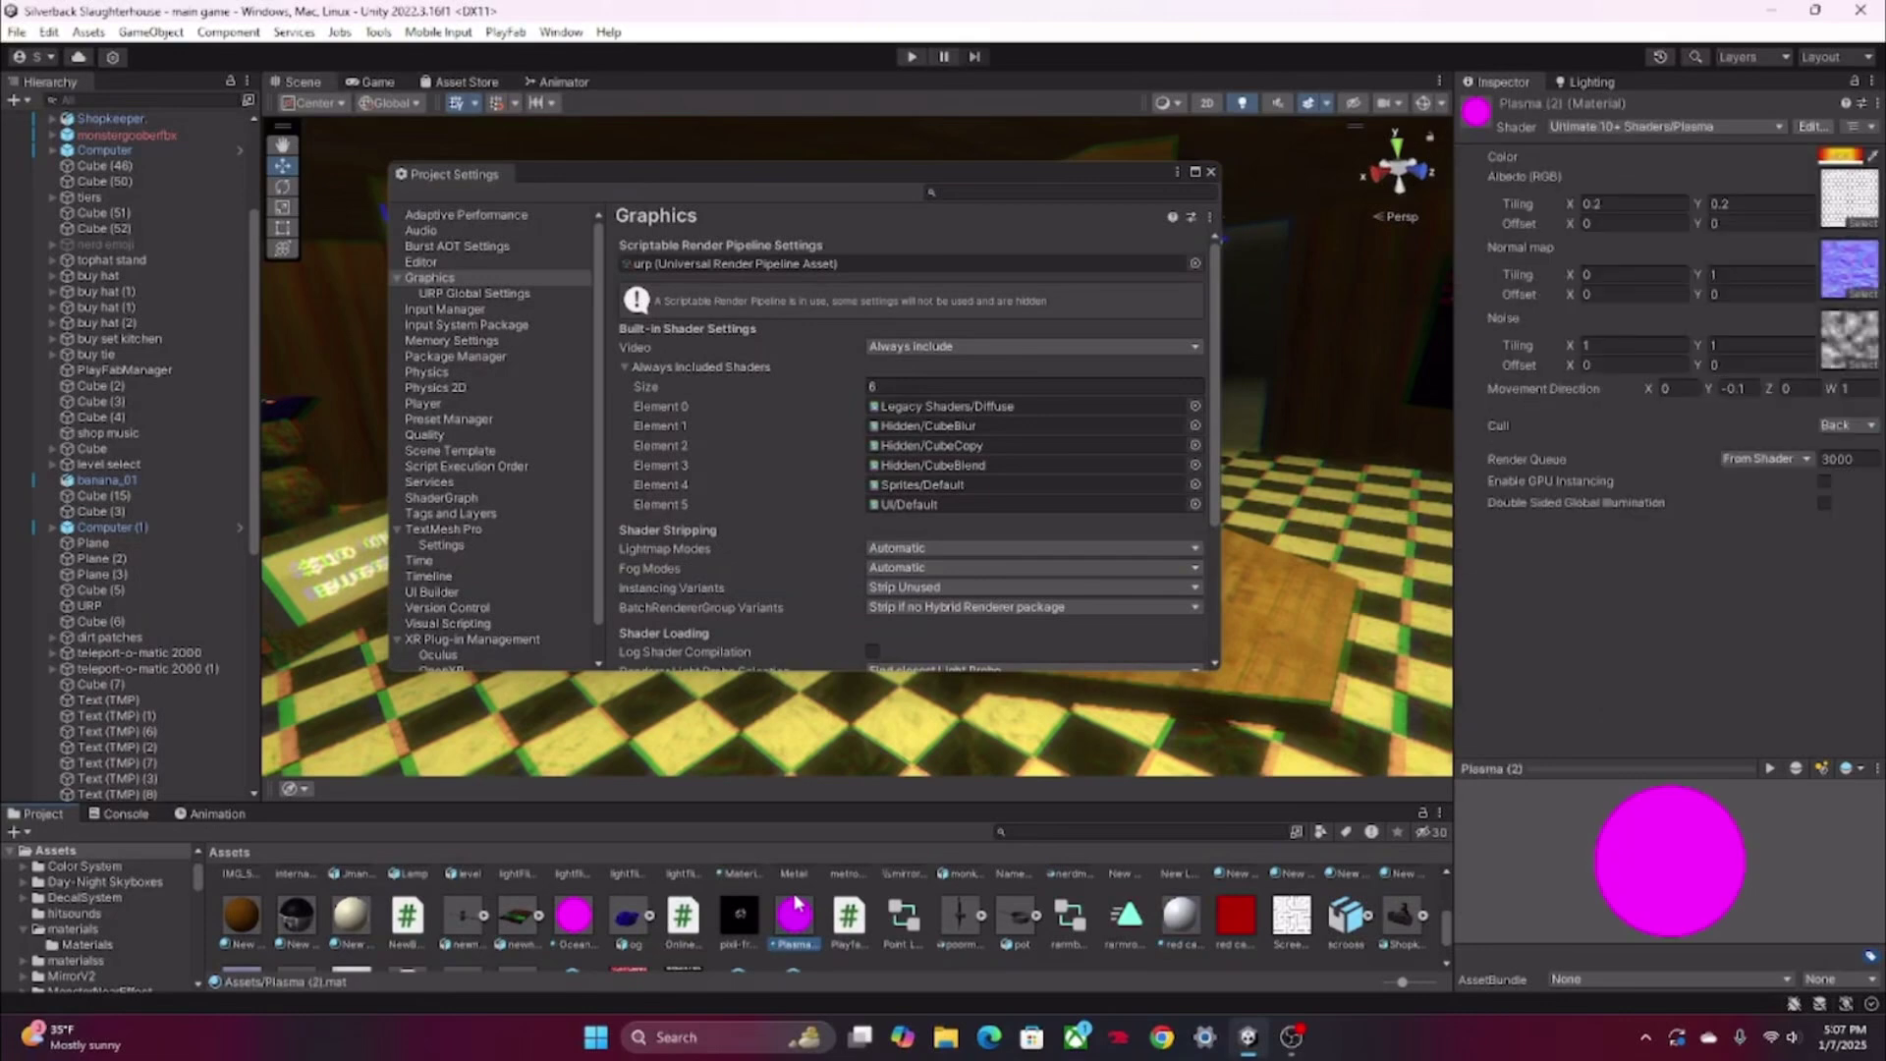
click(1660, 124)
text(universal)
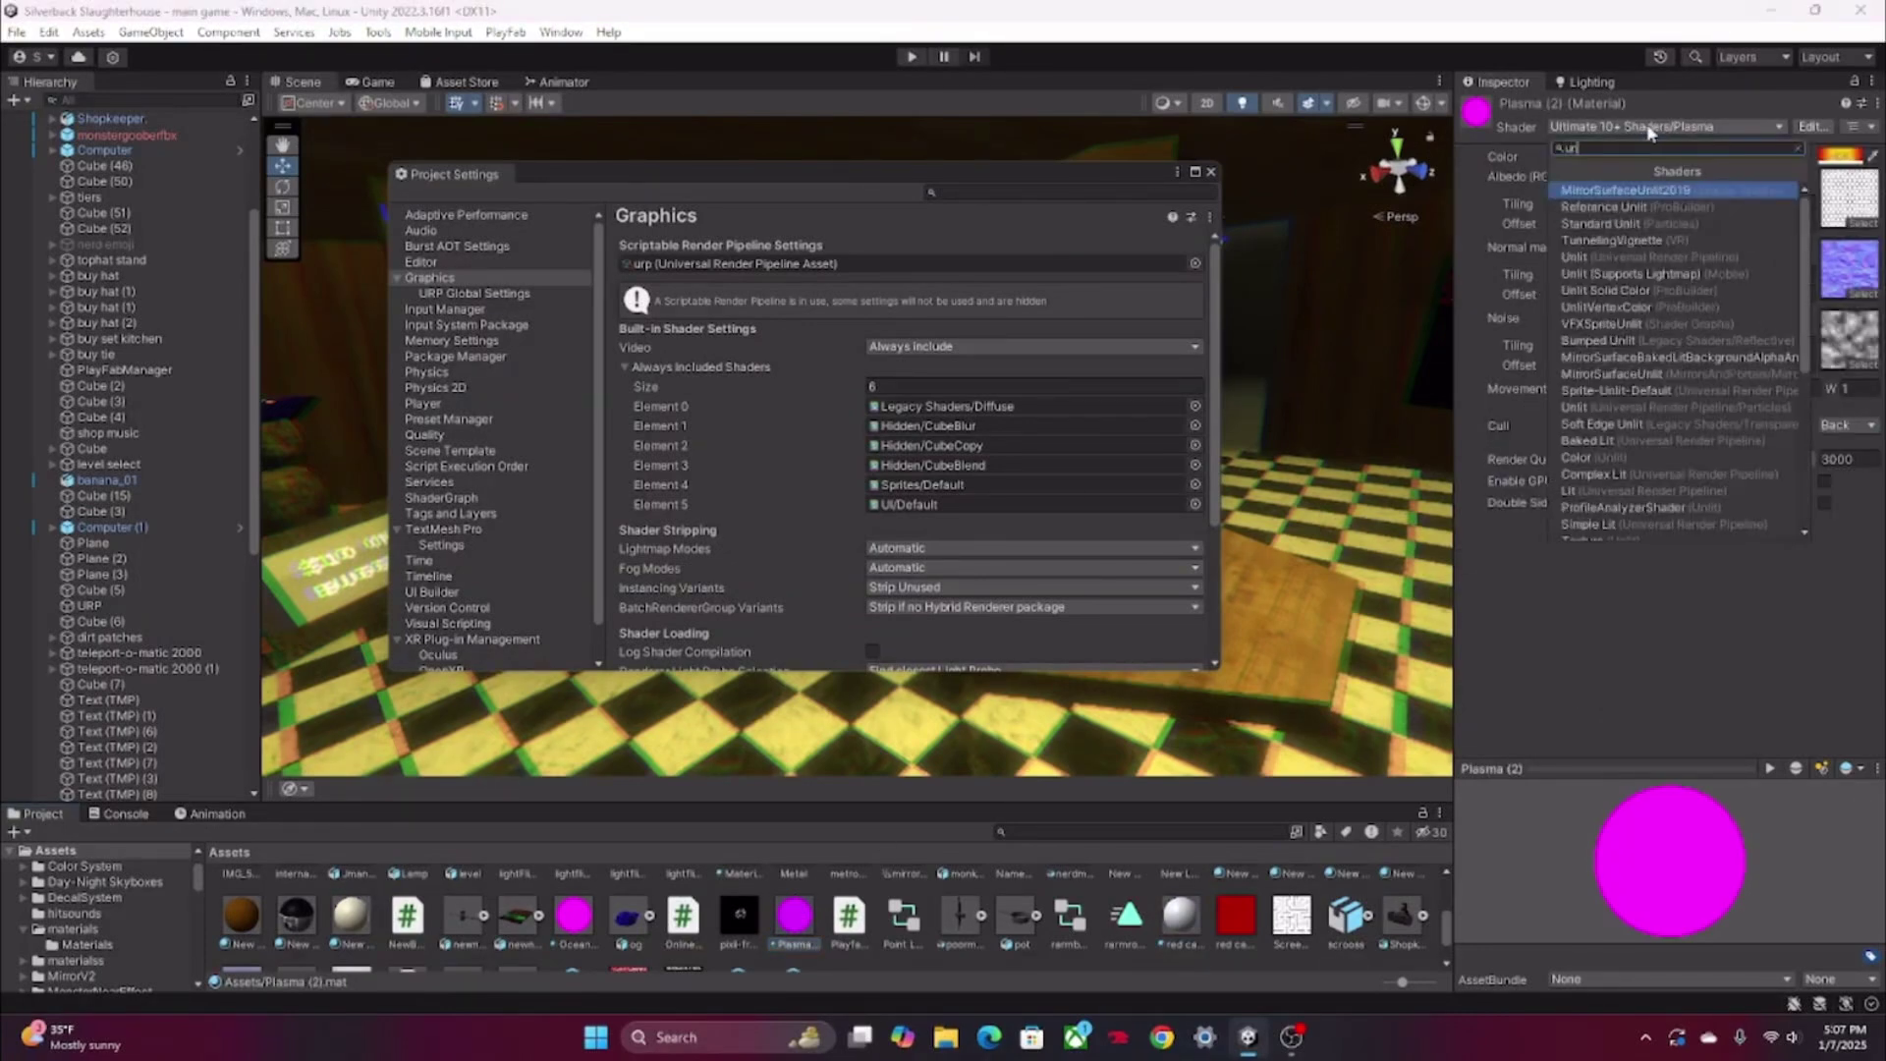
click(1599, 222)
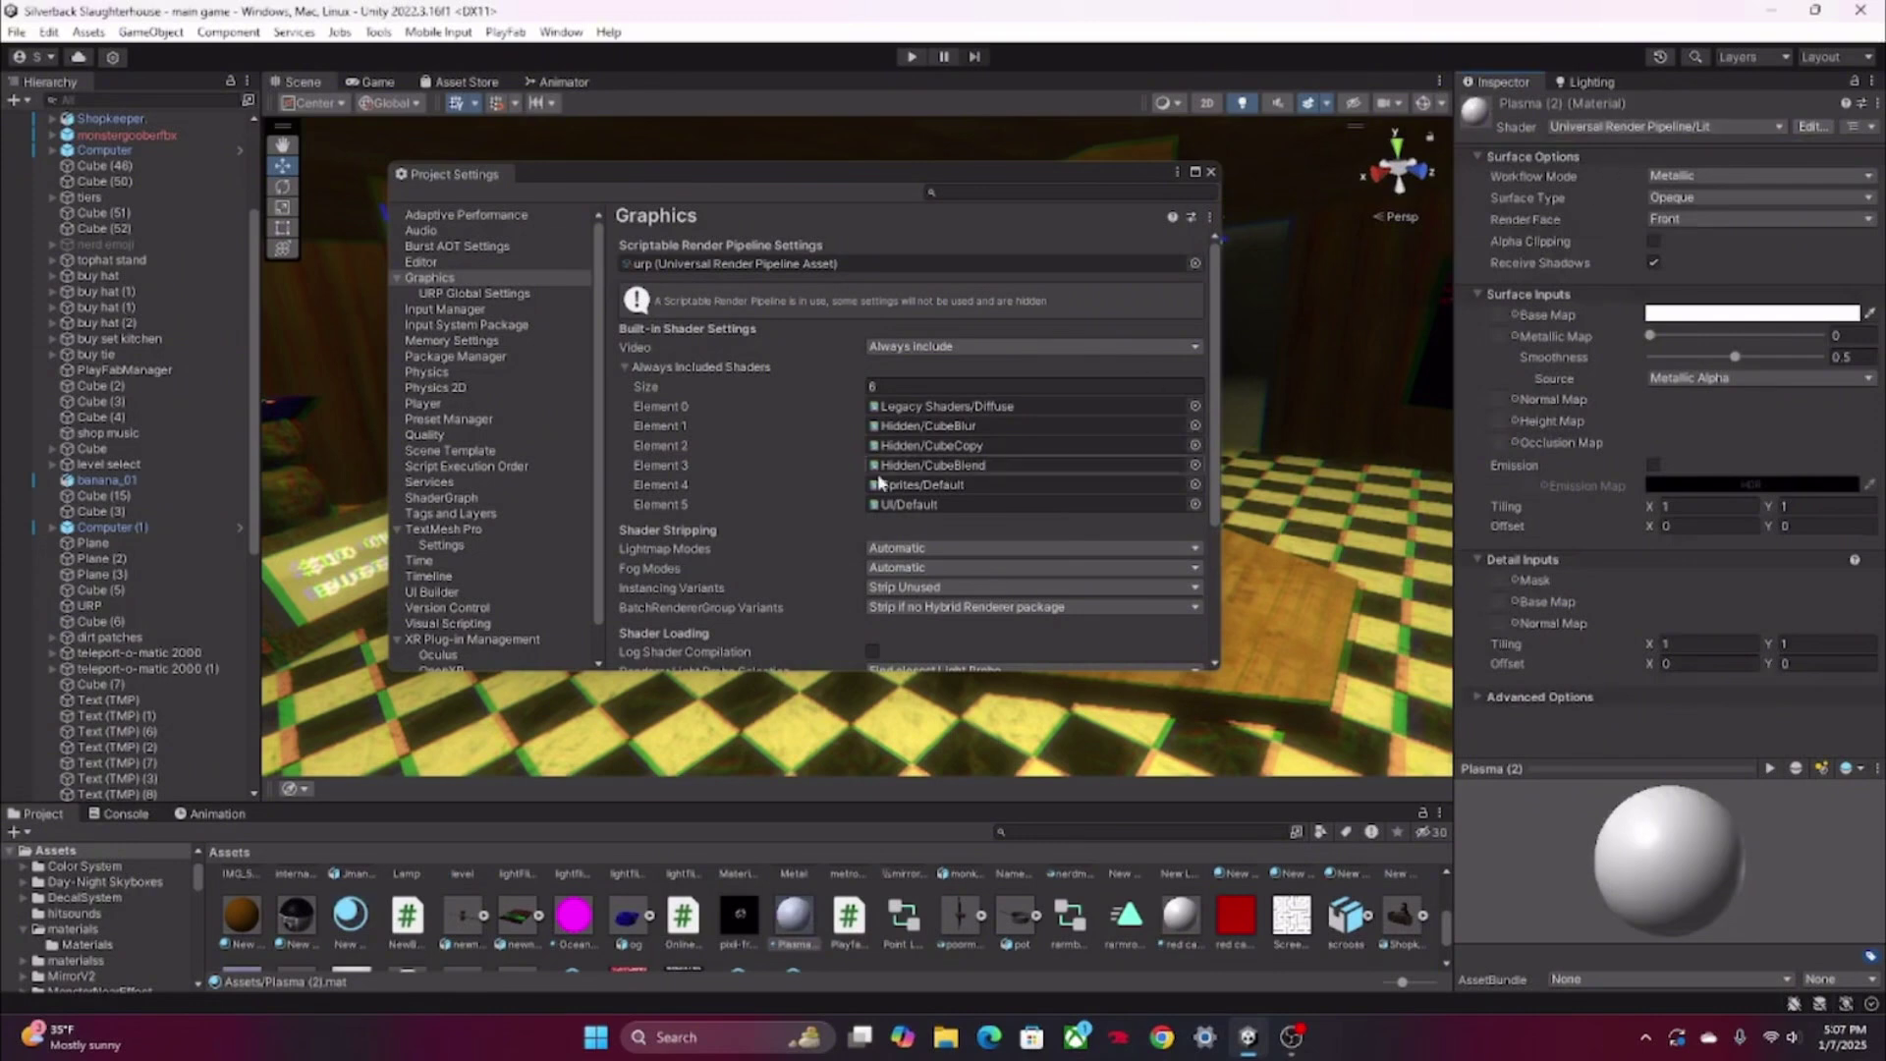
Multi-select Ocean (2), Plasma (2) and three New materials in the Project panel.
click(573, 918)
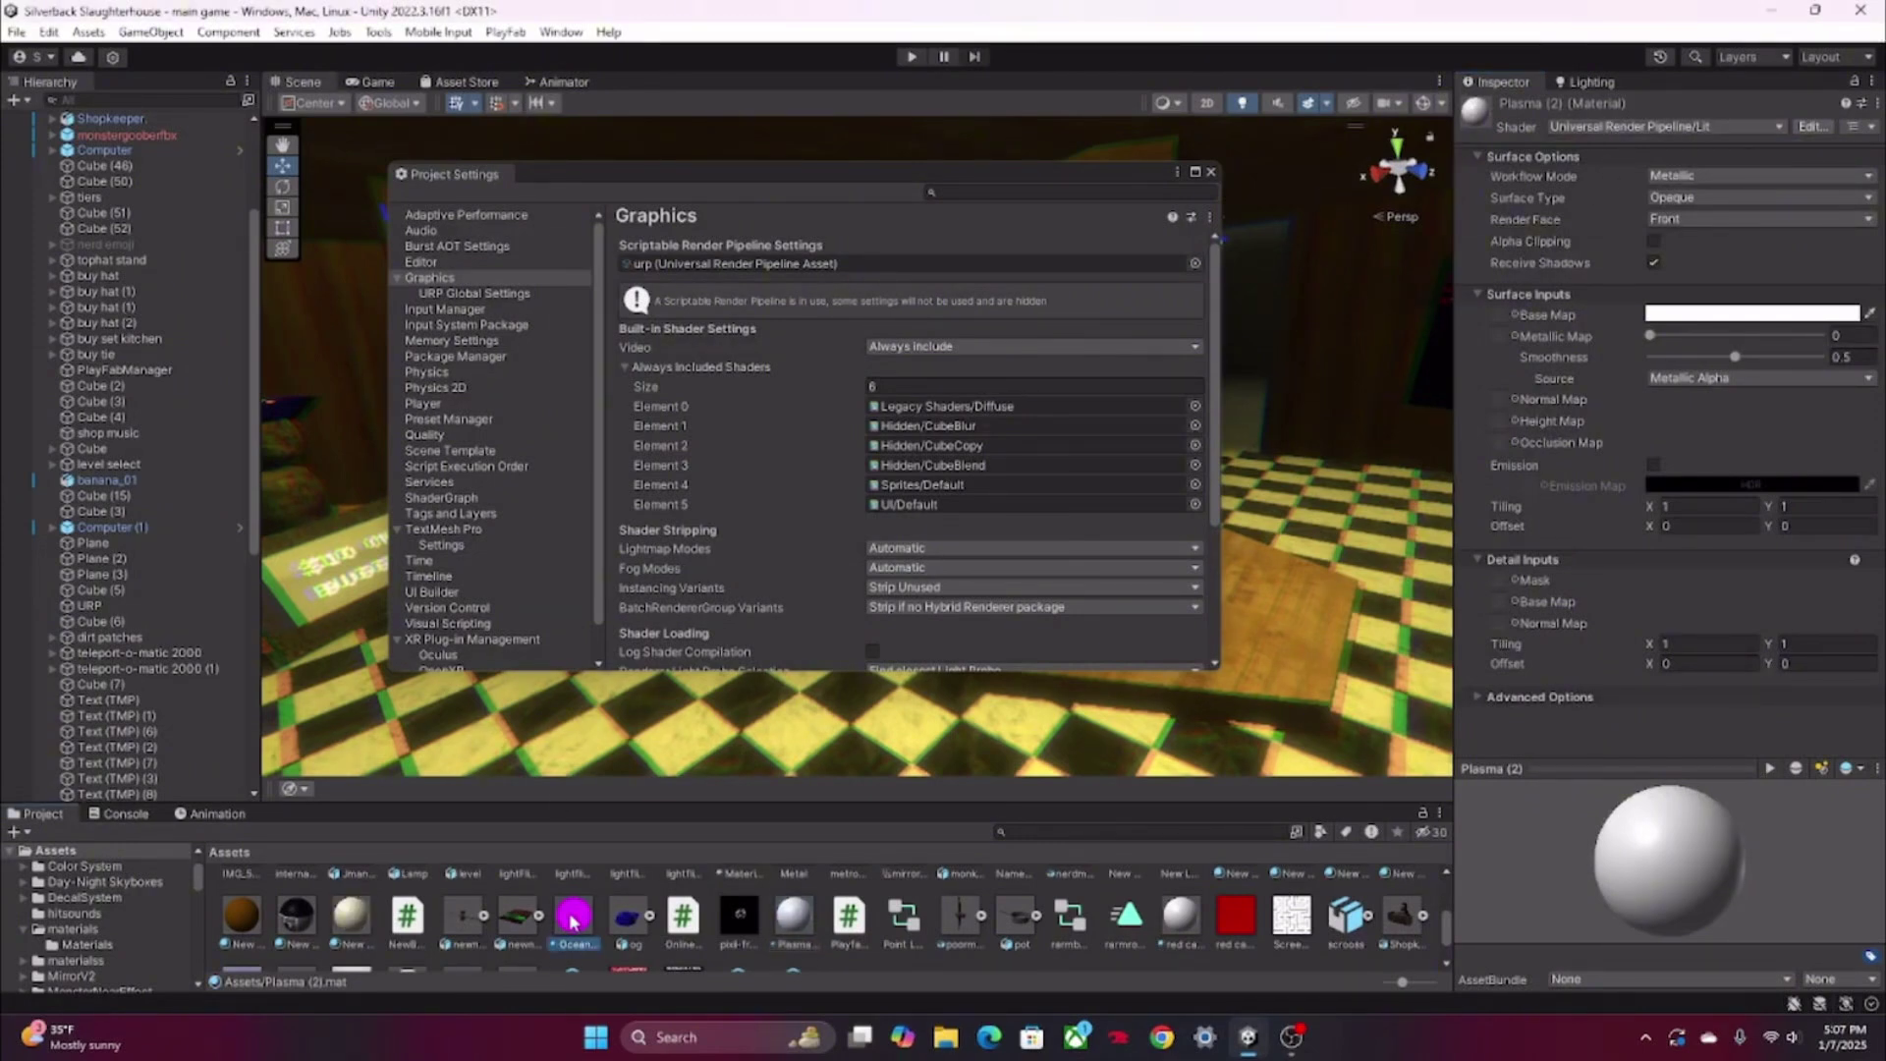
ctrl+click(796, 928)
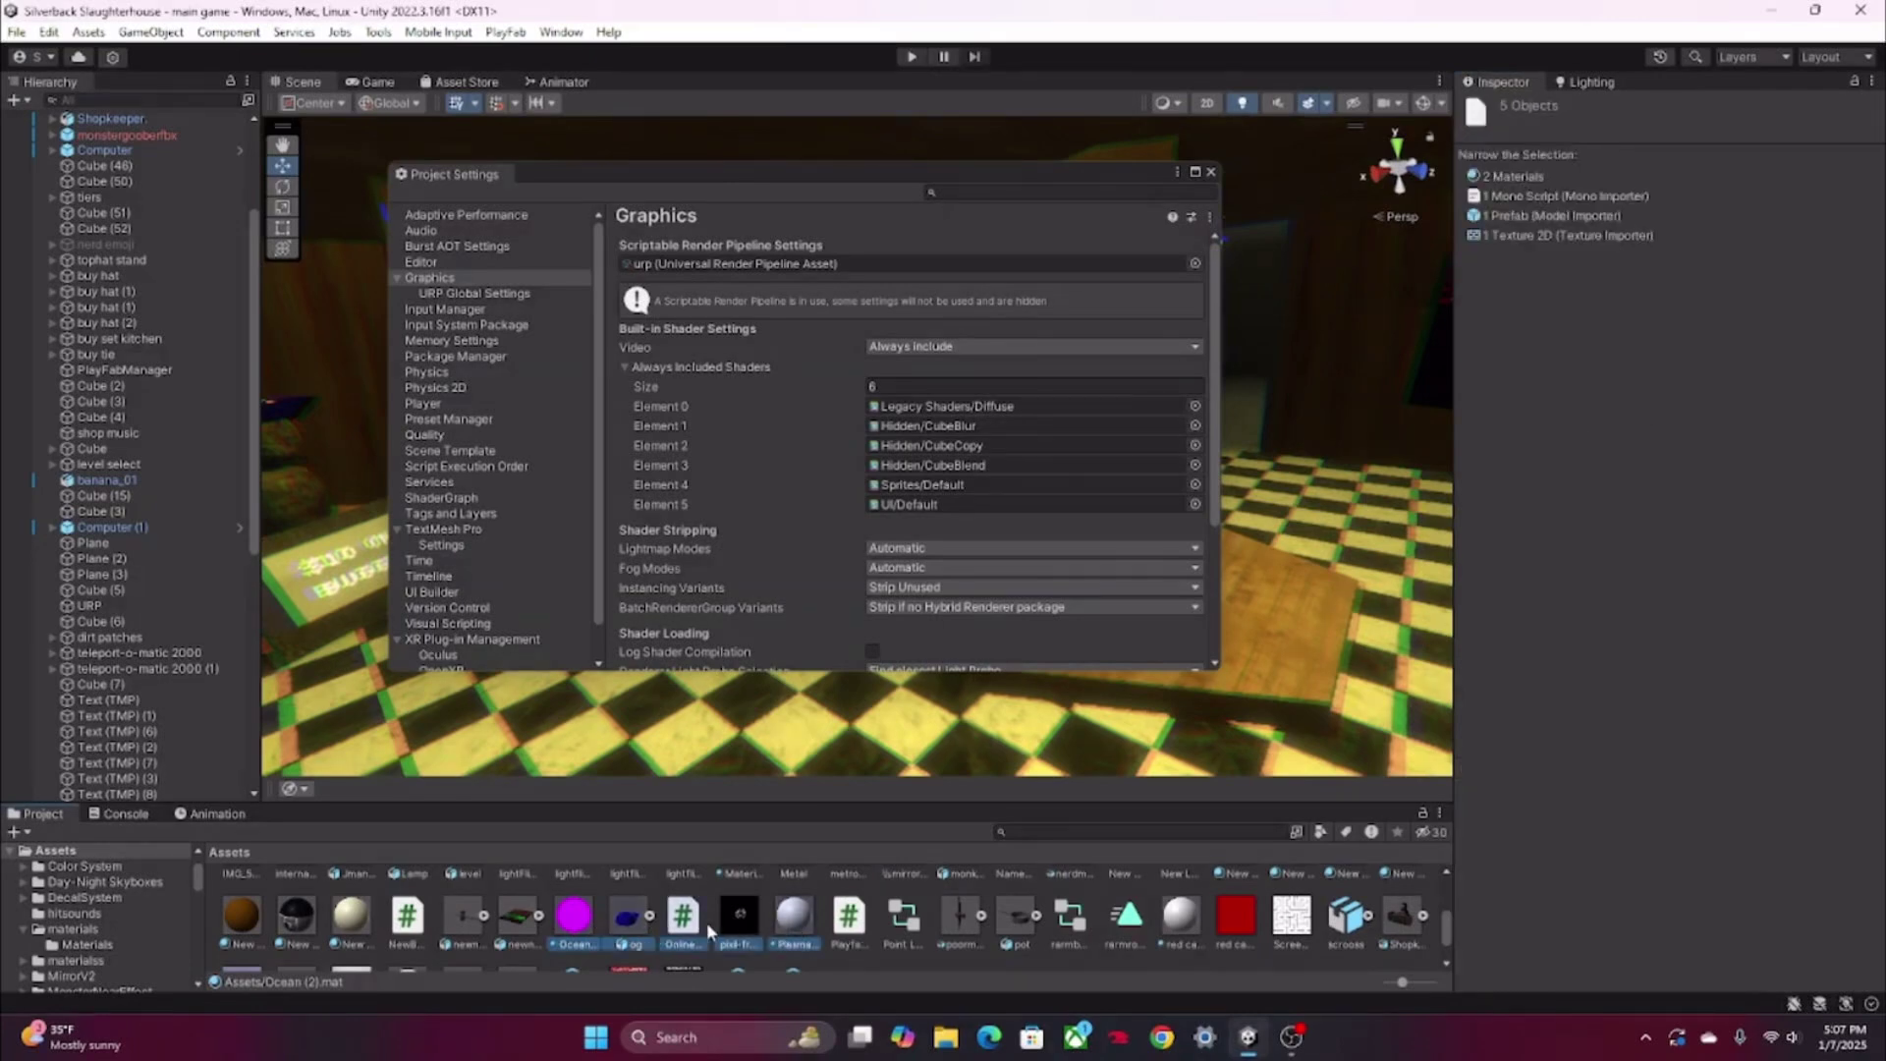
ctrl+click(738, 918)
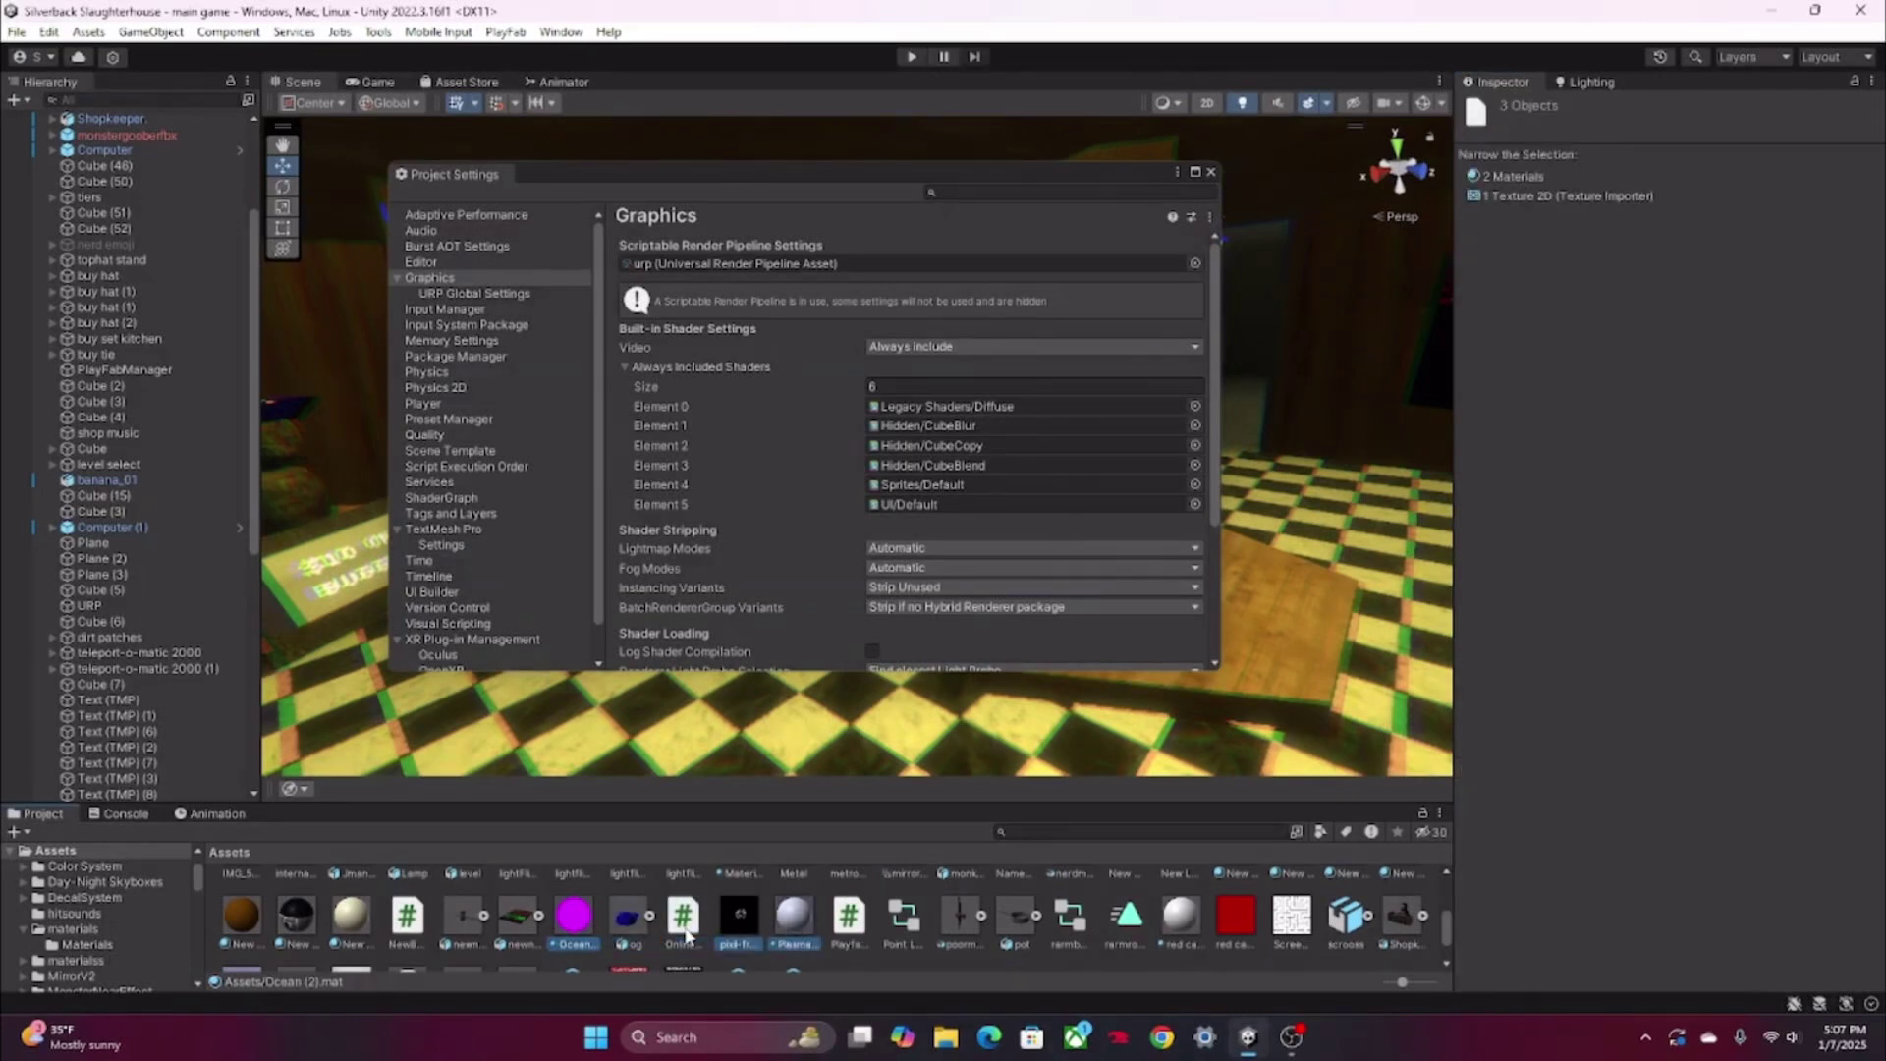
ctrl+click(761, 921)
ctrl+click(345, 920)
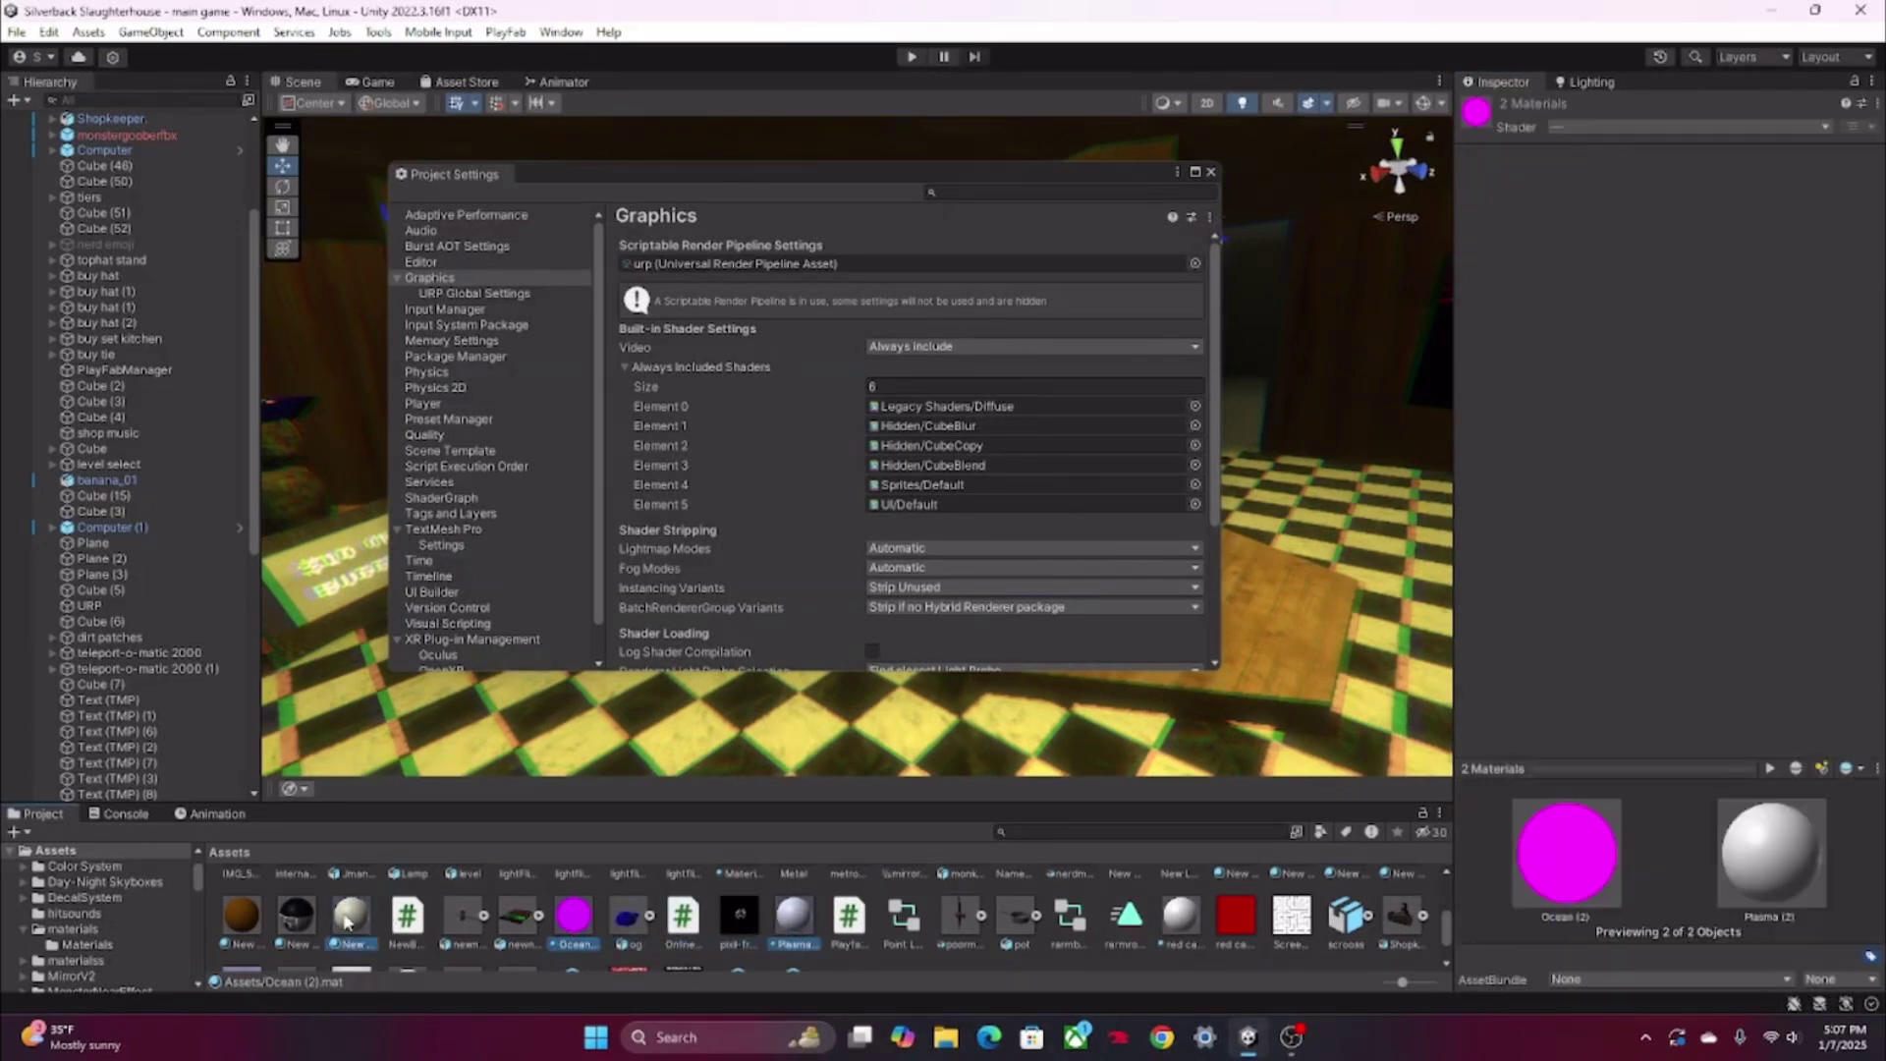
ctrl+click(297, 918)
ctrl+click(242, 919)
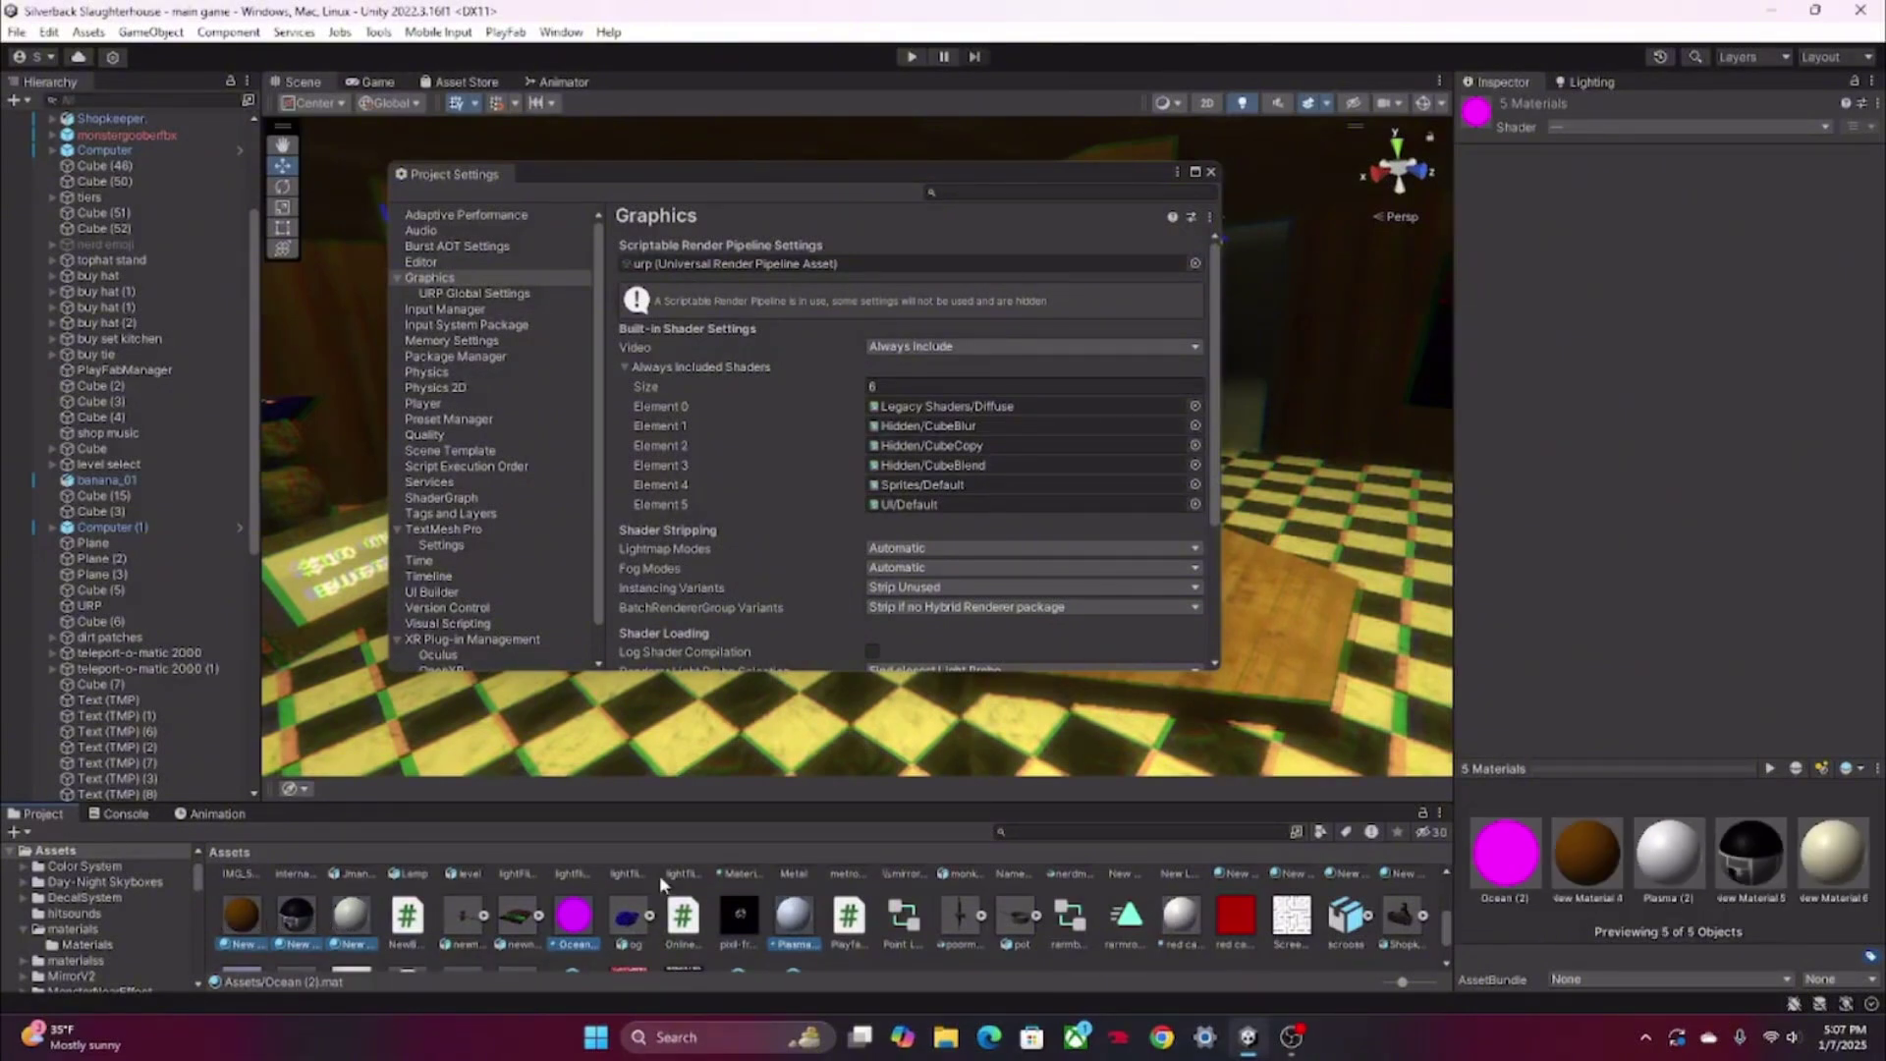
Deselect all but Ocean (2) and search its shader list for 'universal'.
ctrl+click(240, 919)
ctrl+click(296, 918)
ctrl+click(350, 918)
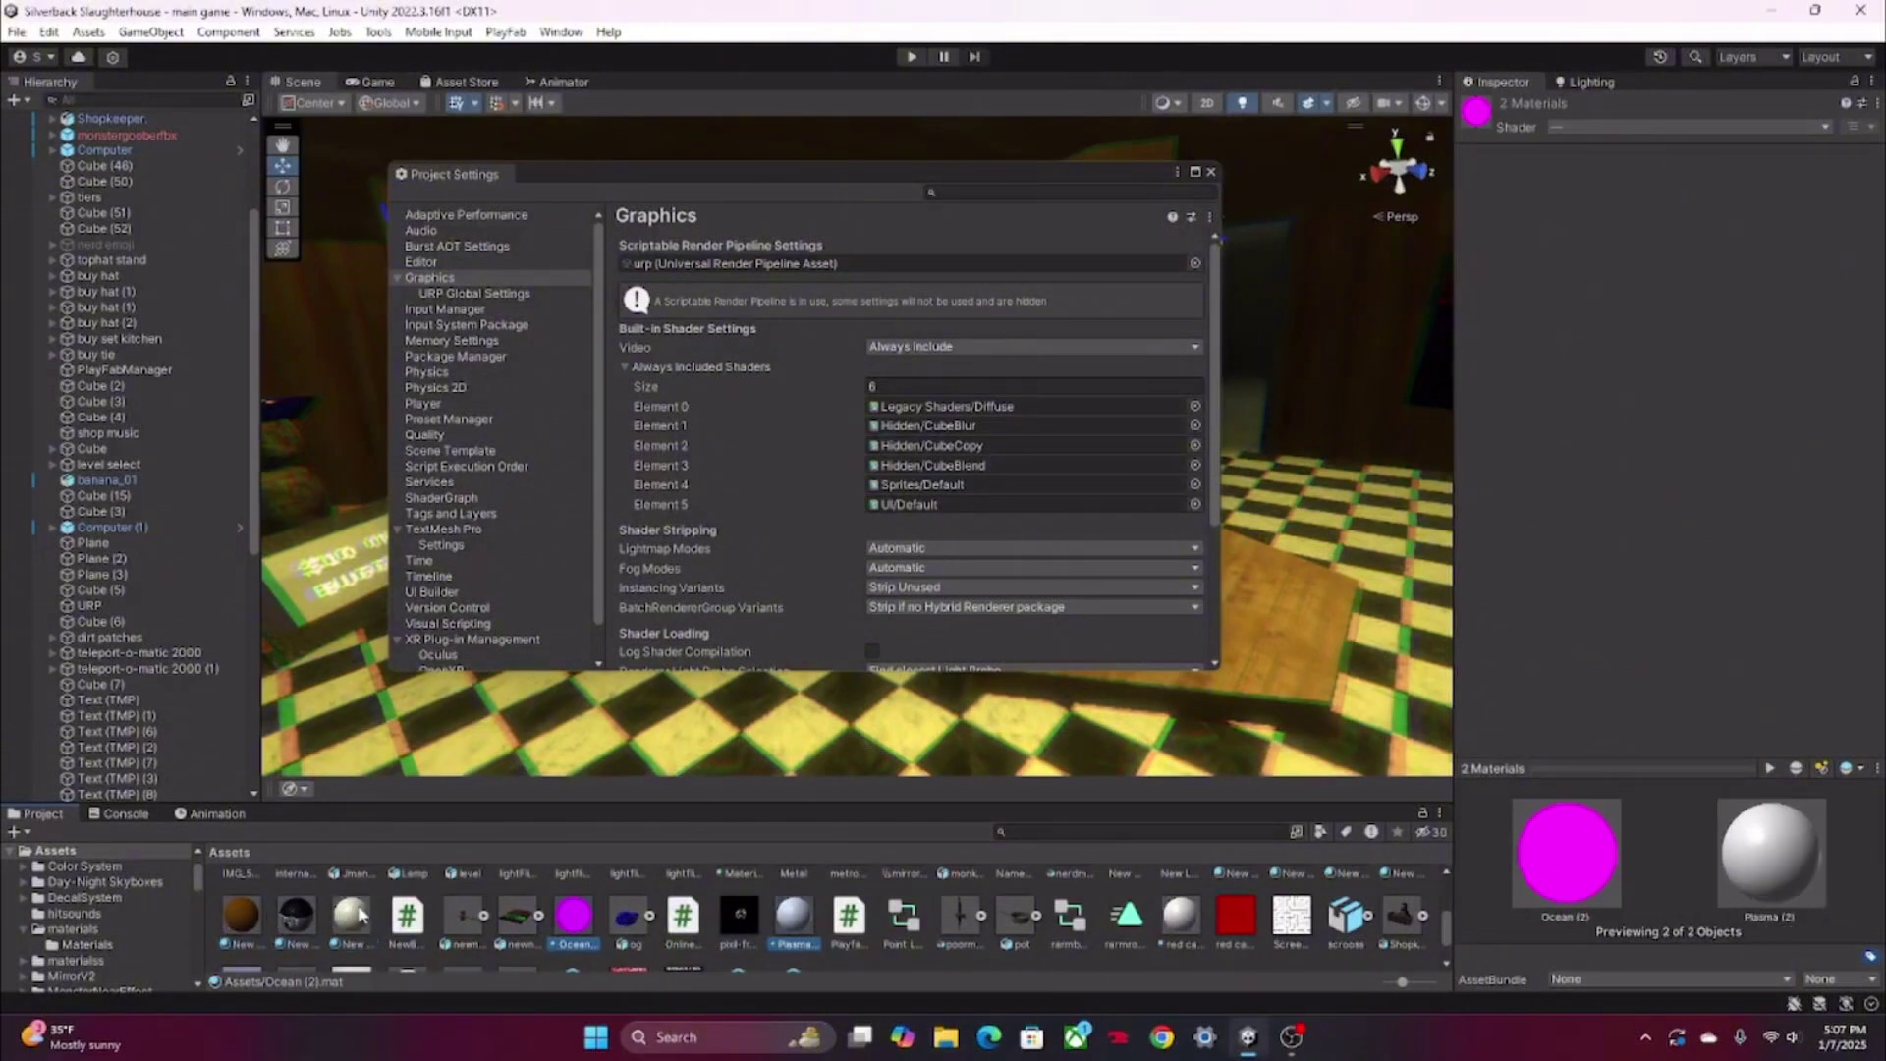
ctrl+click(812, 916)
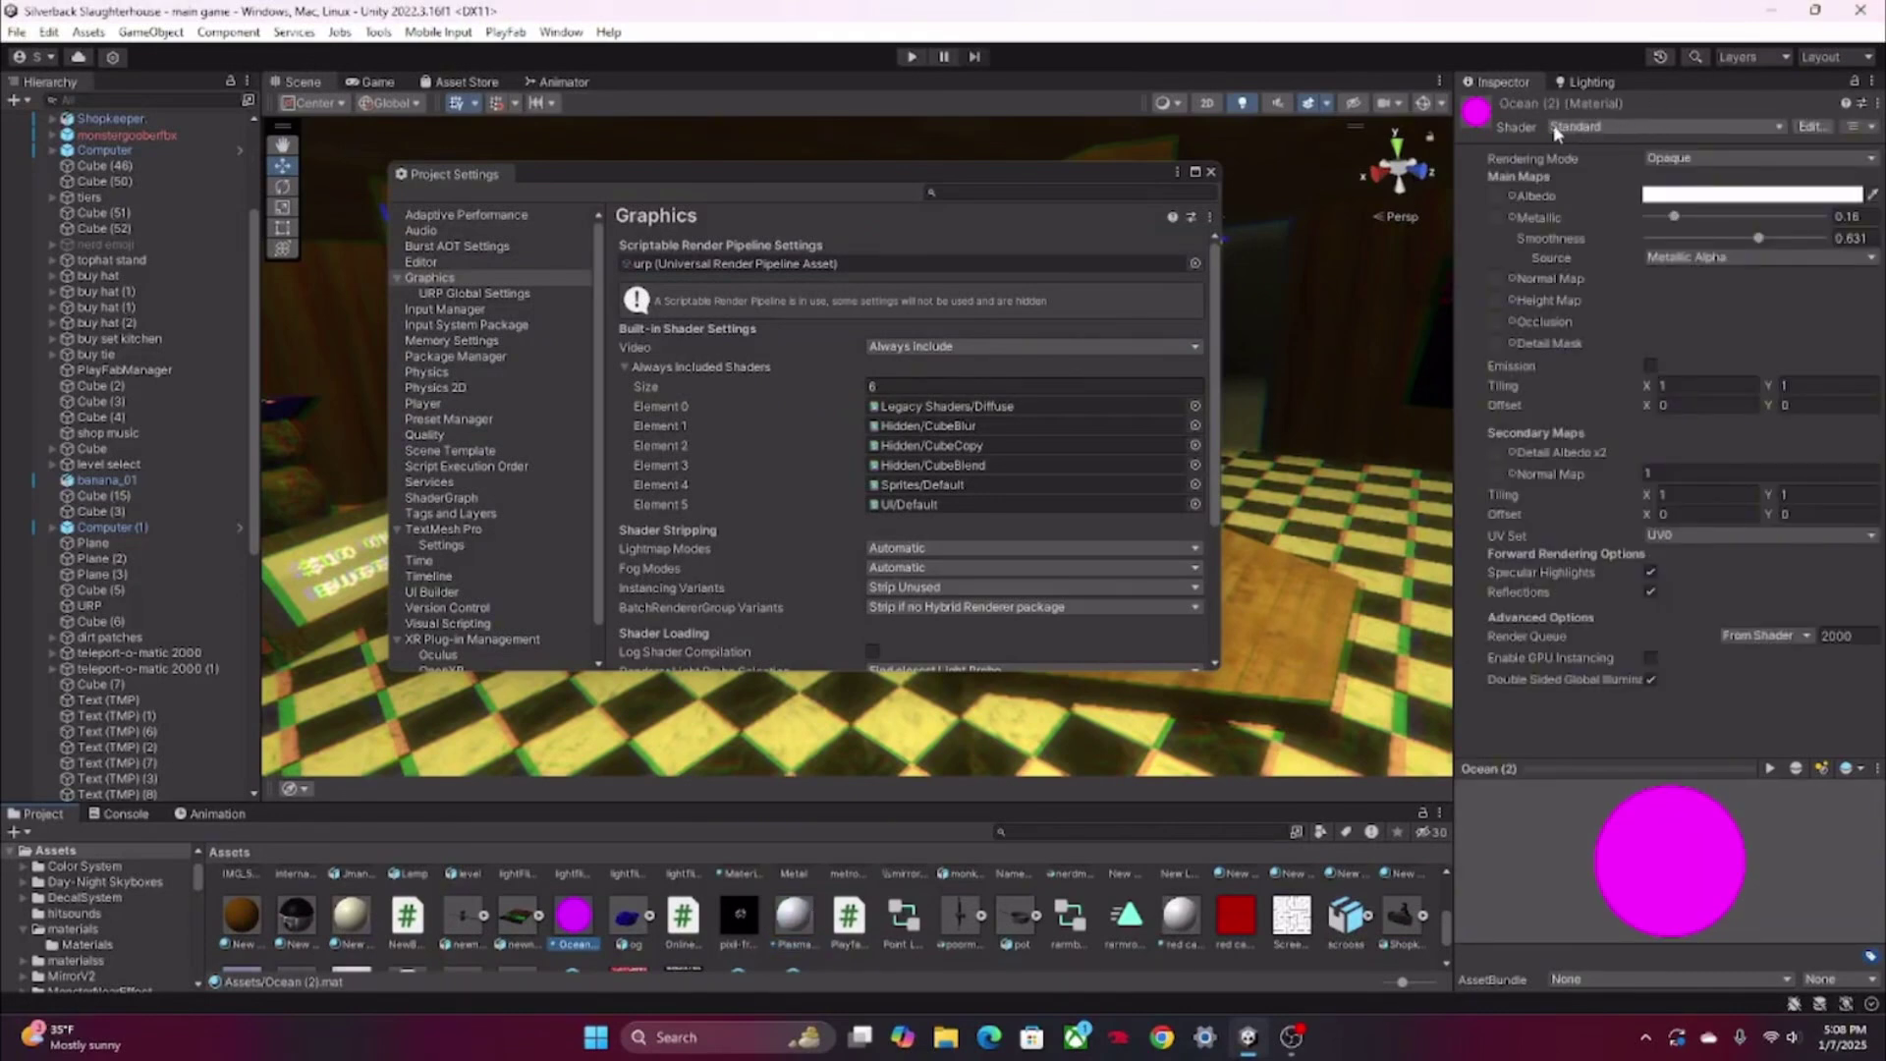
click(1608, 128)
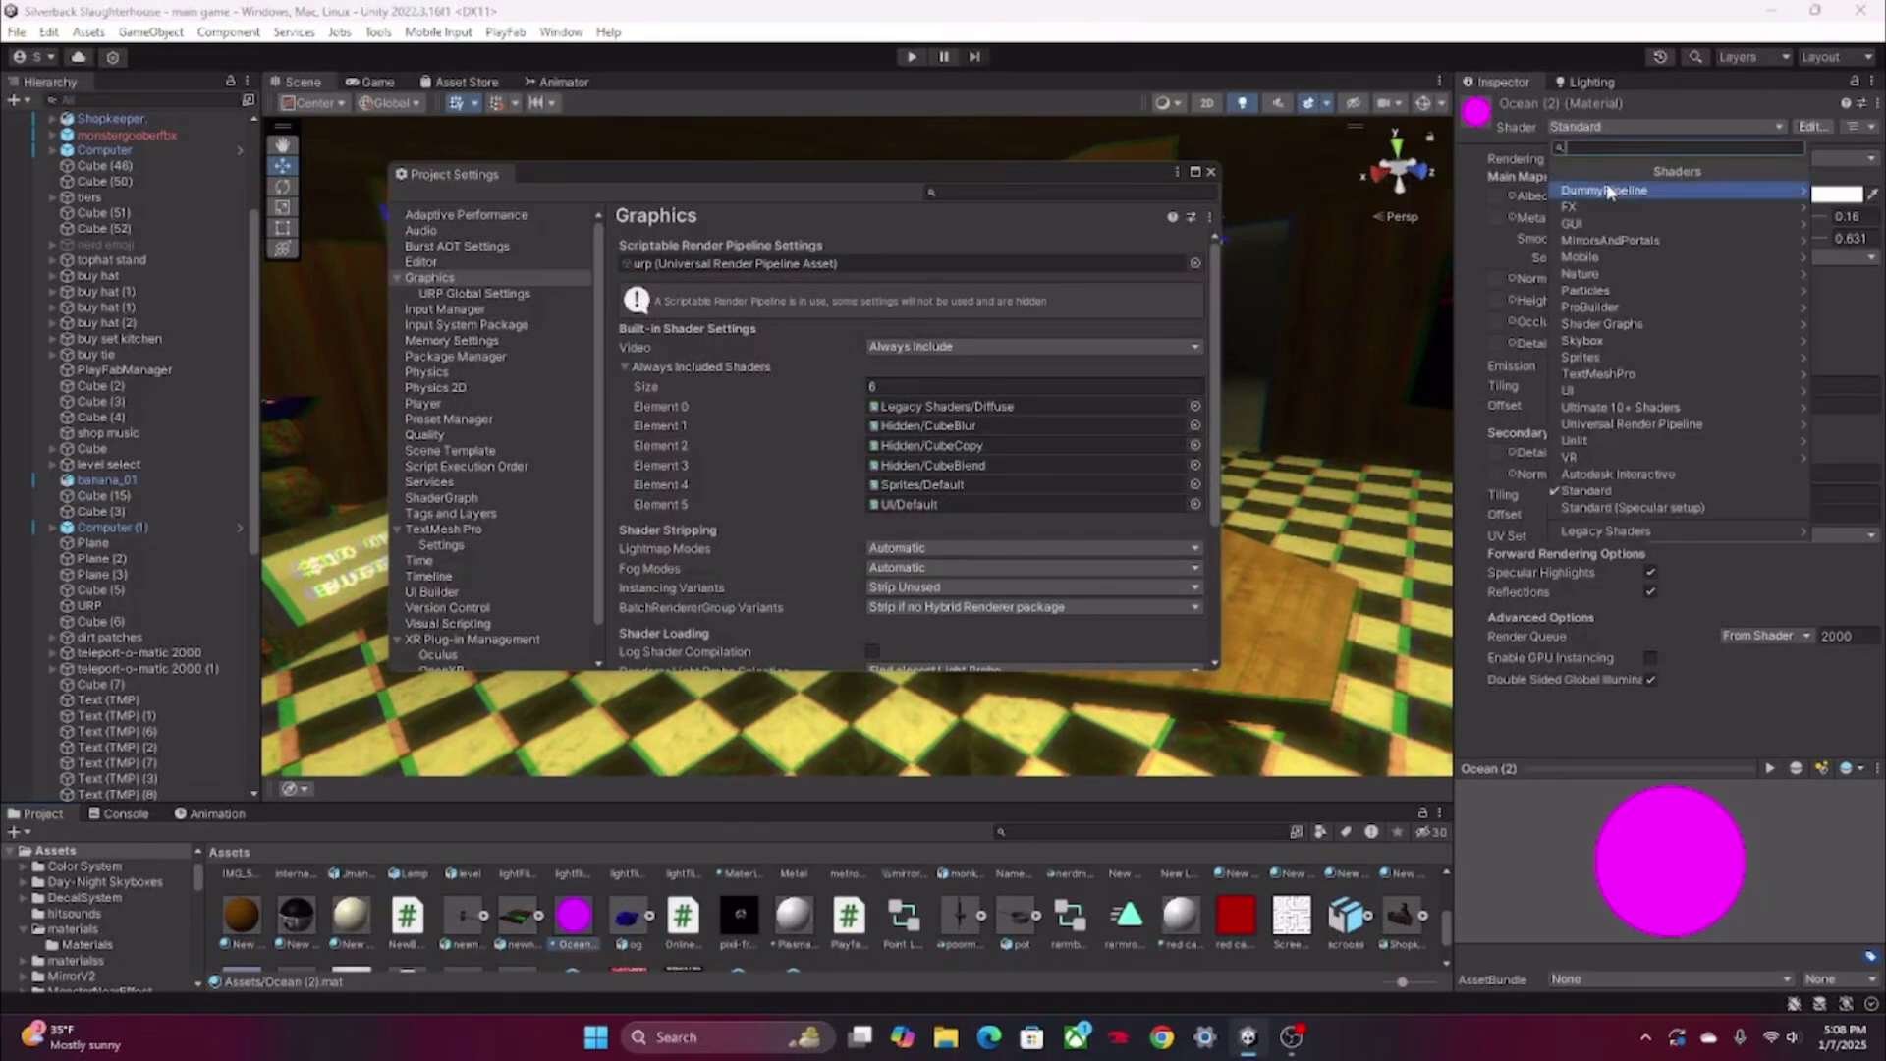
text(univers)
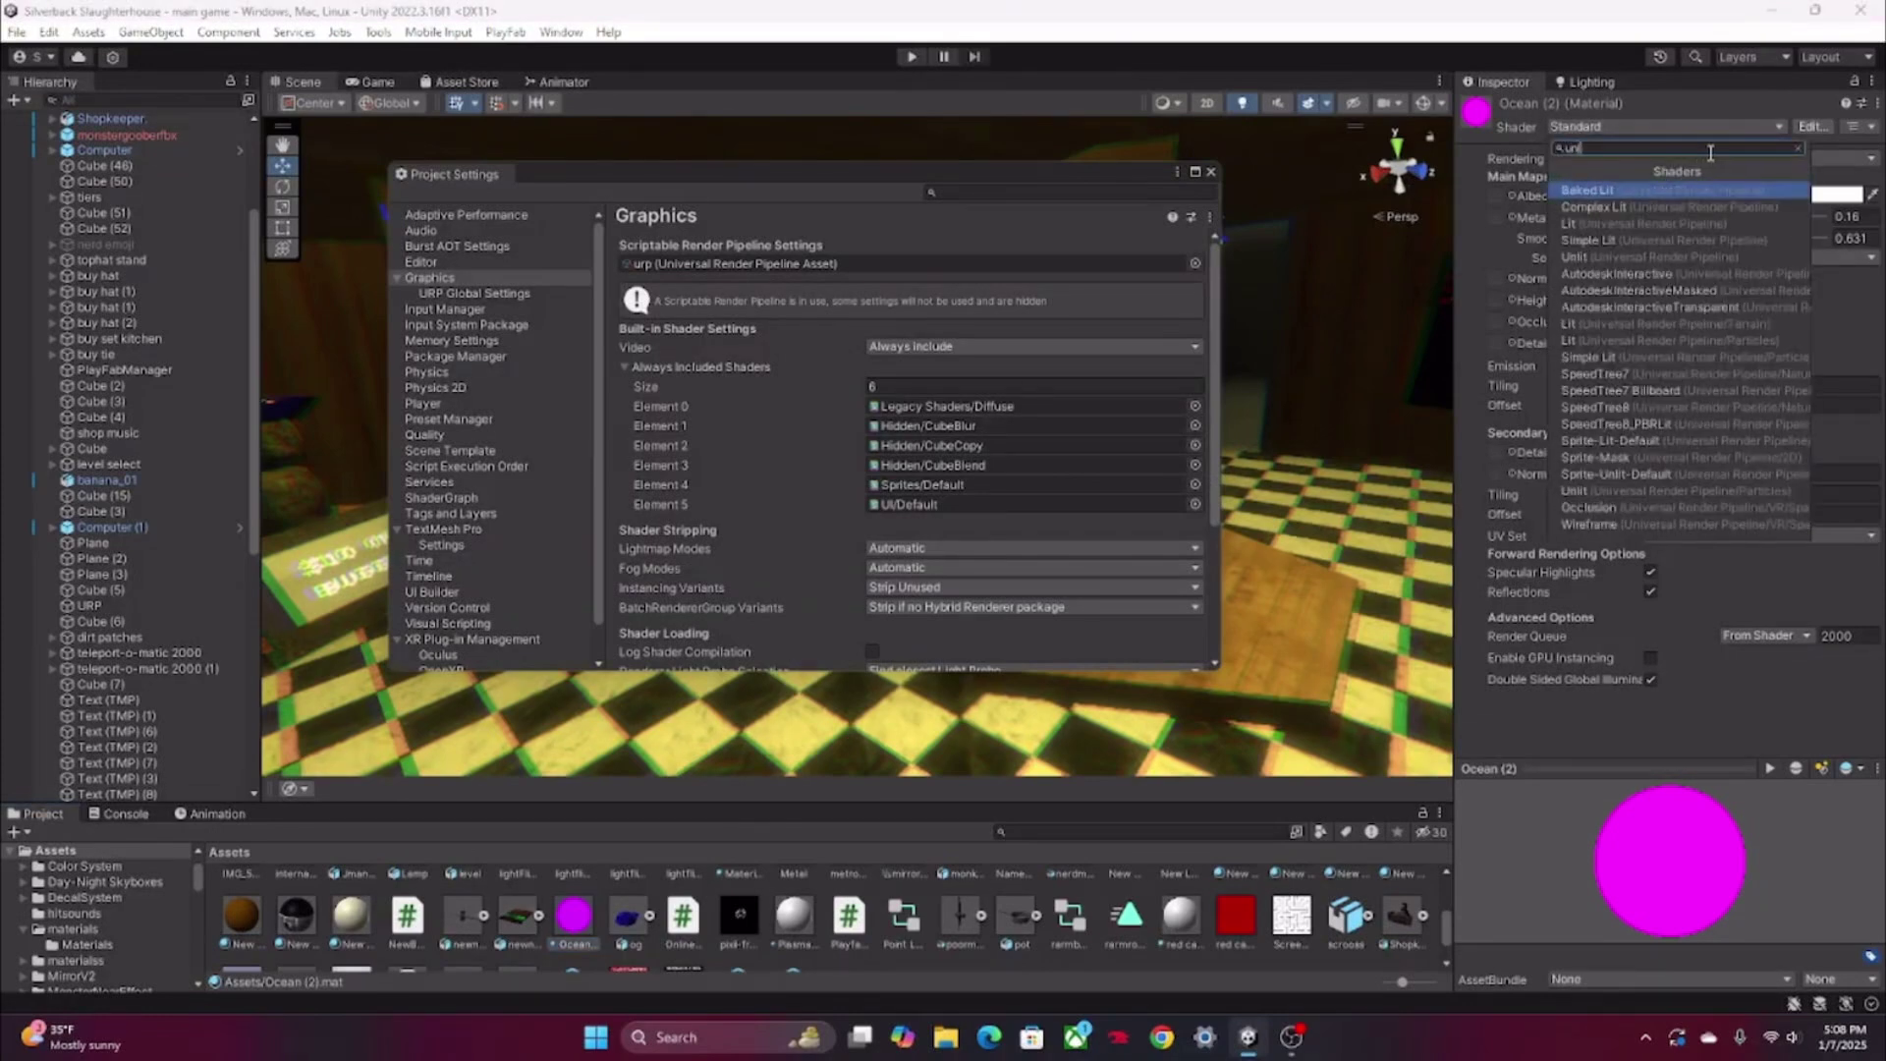
text(al)
Switch the Ocean (2) material to the Universal Render Pipeline/Lit shader.
click(1599, 226)
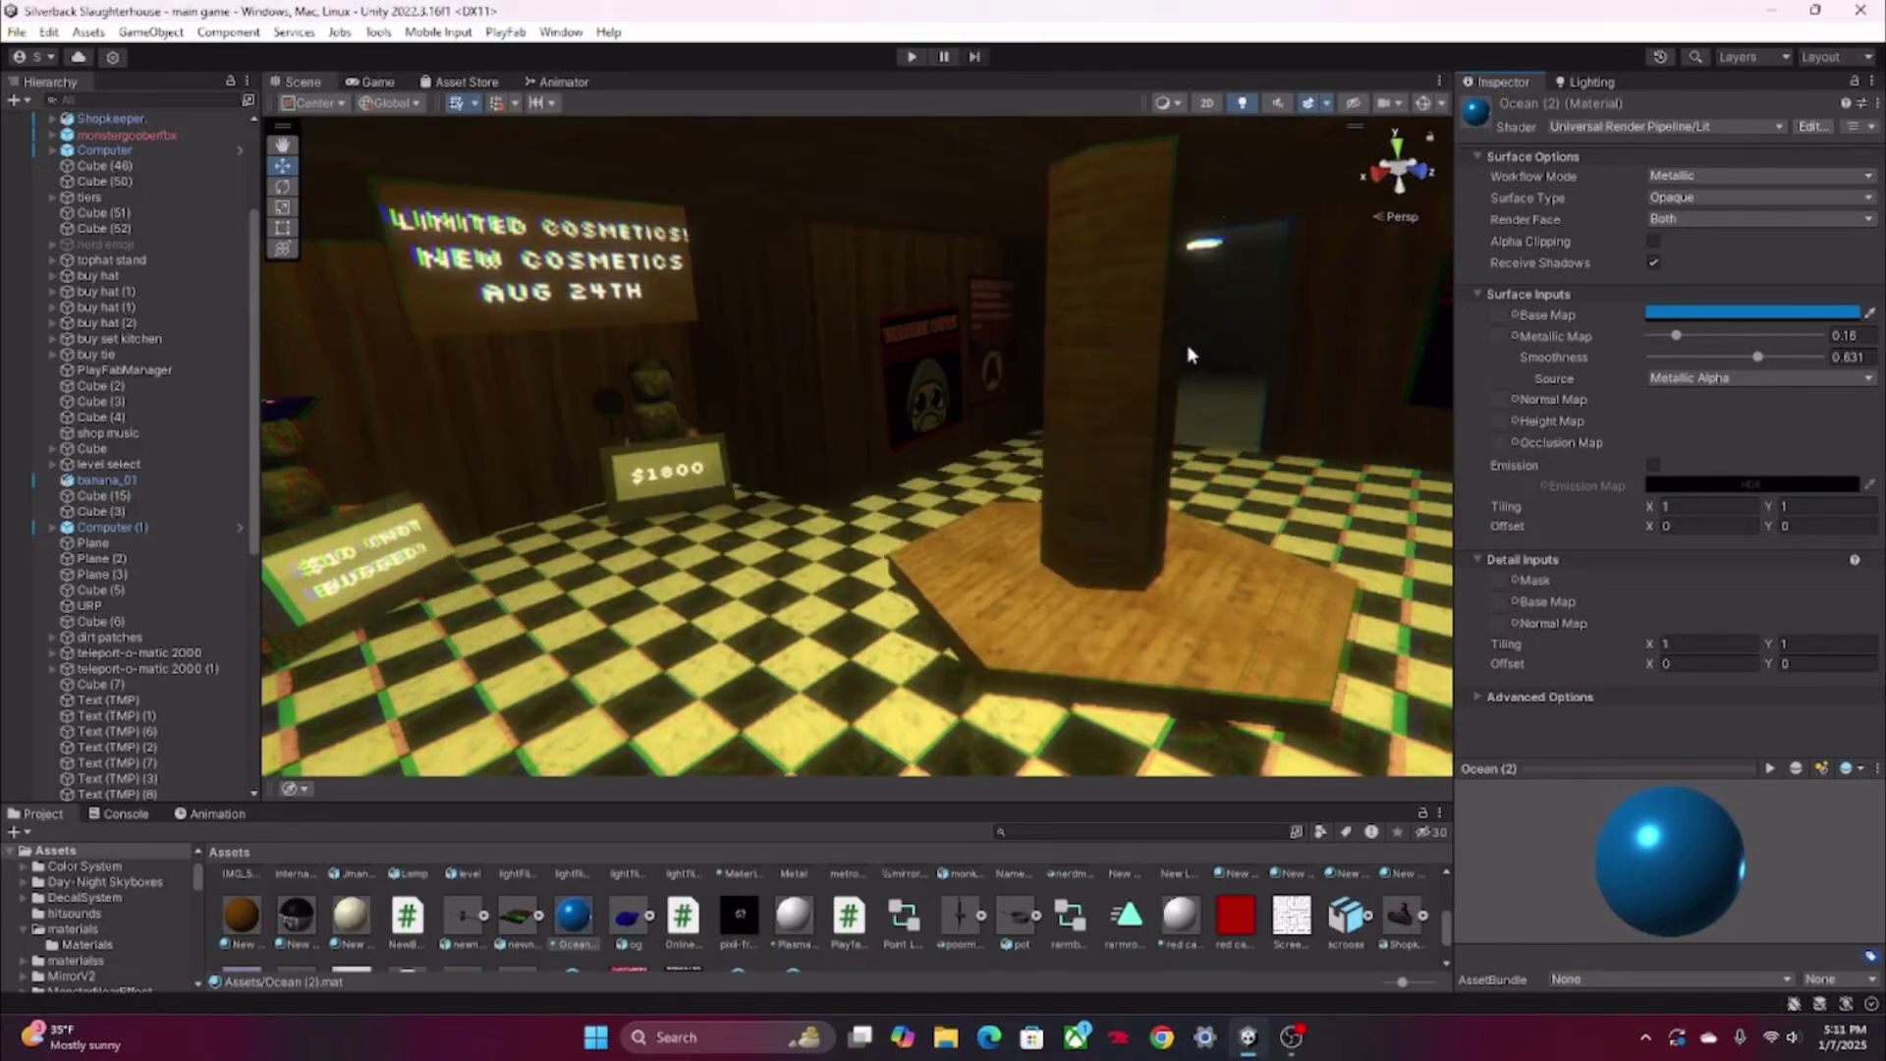
scroll(632, 925, up, 5)
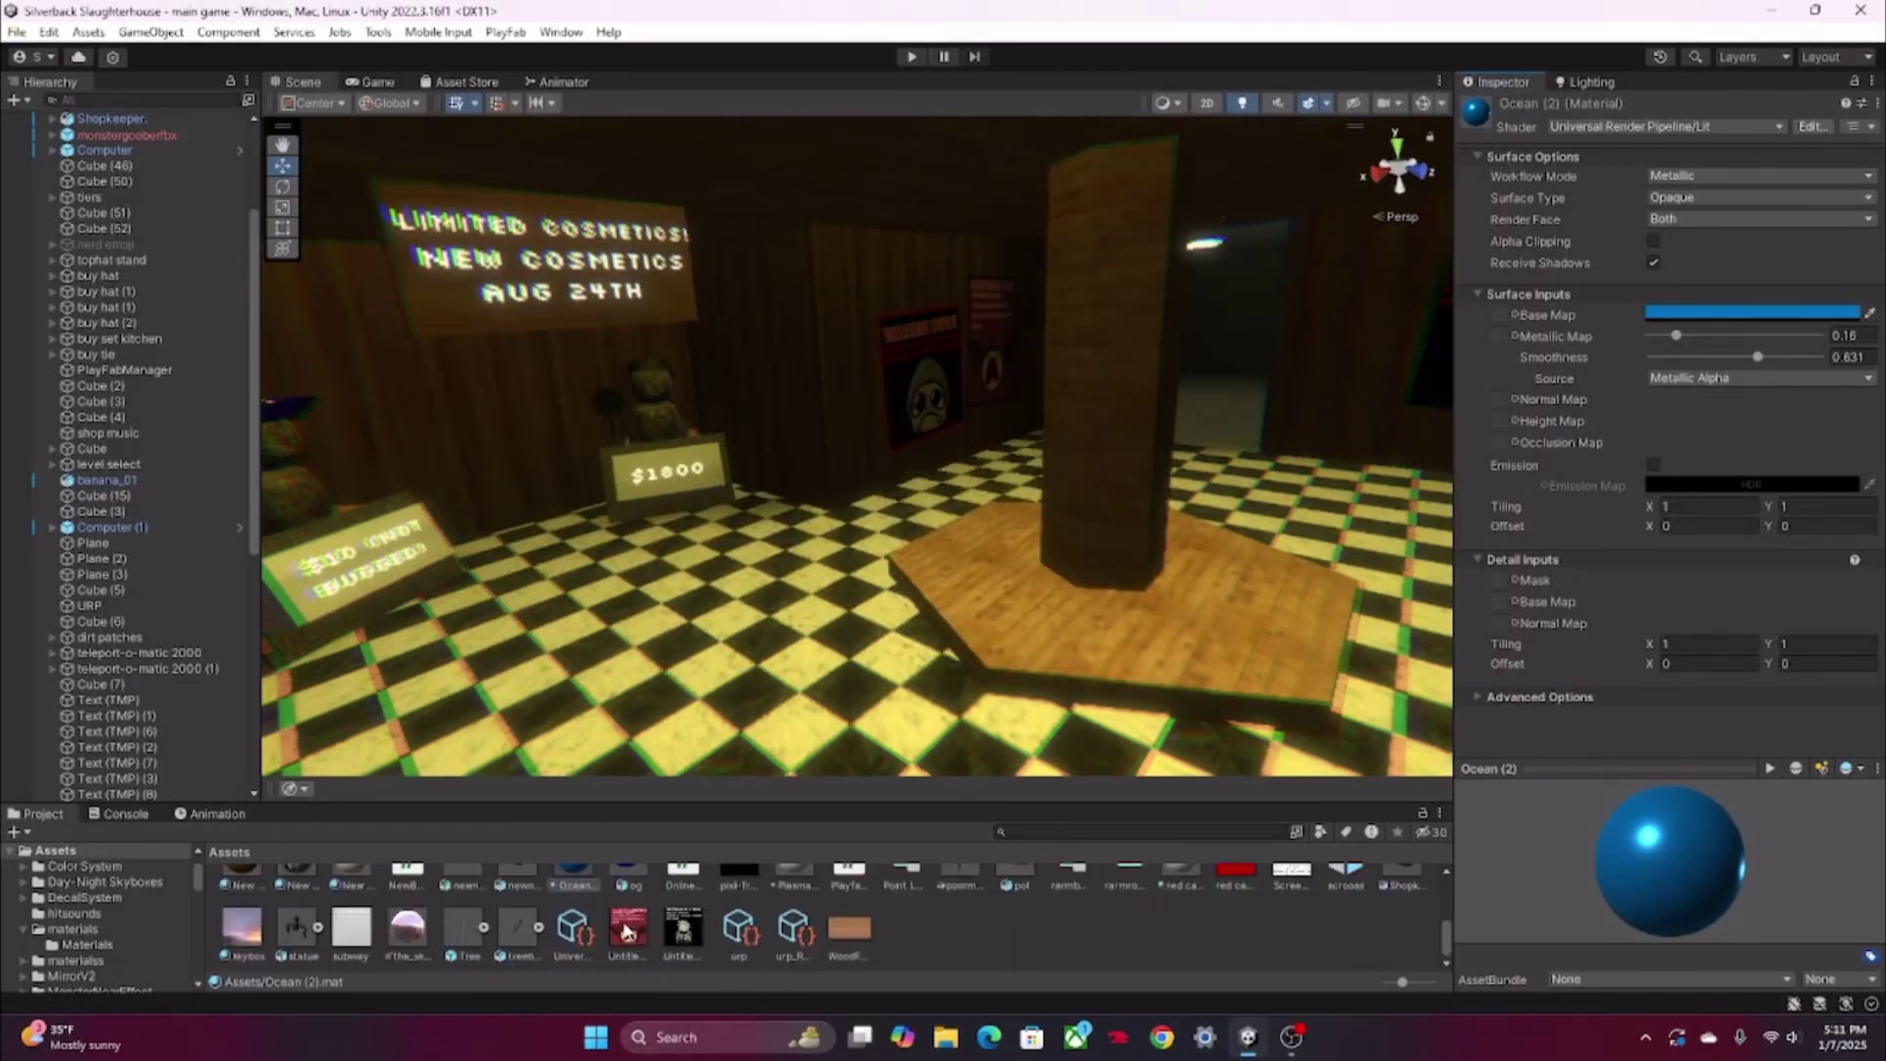
scroll(646, 918, down, 3)
scroll(643, 919, up, 5)
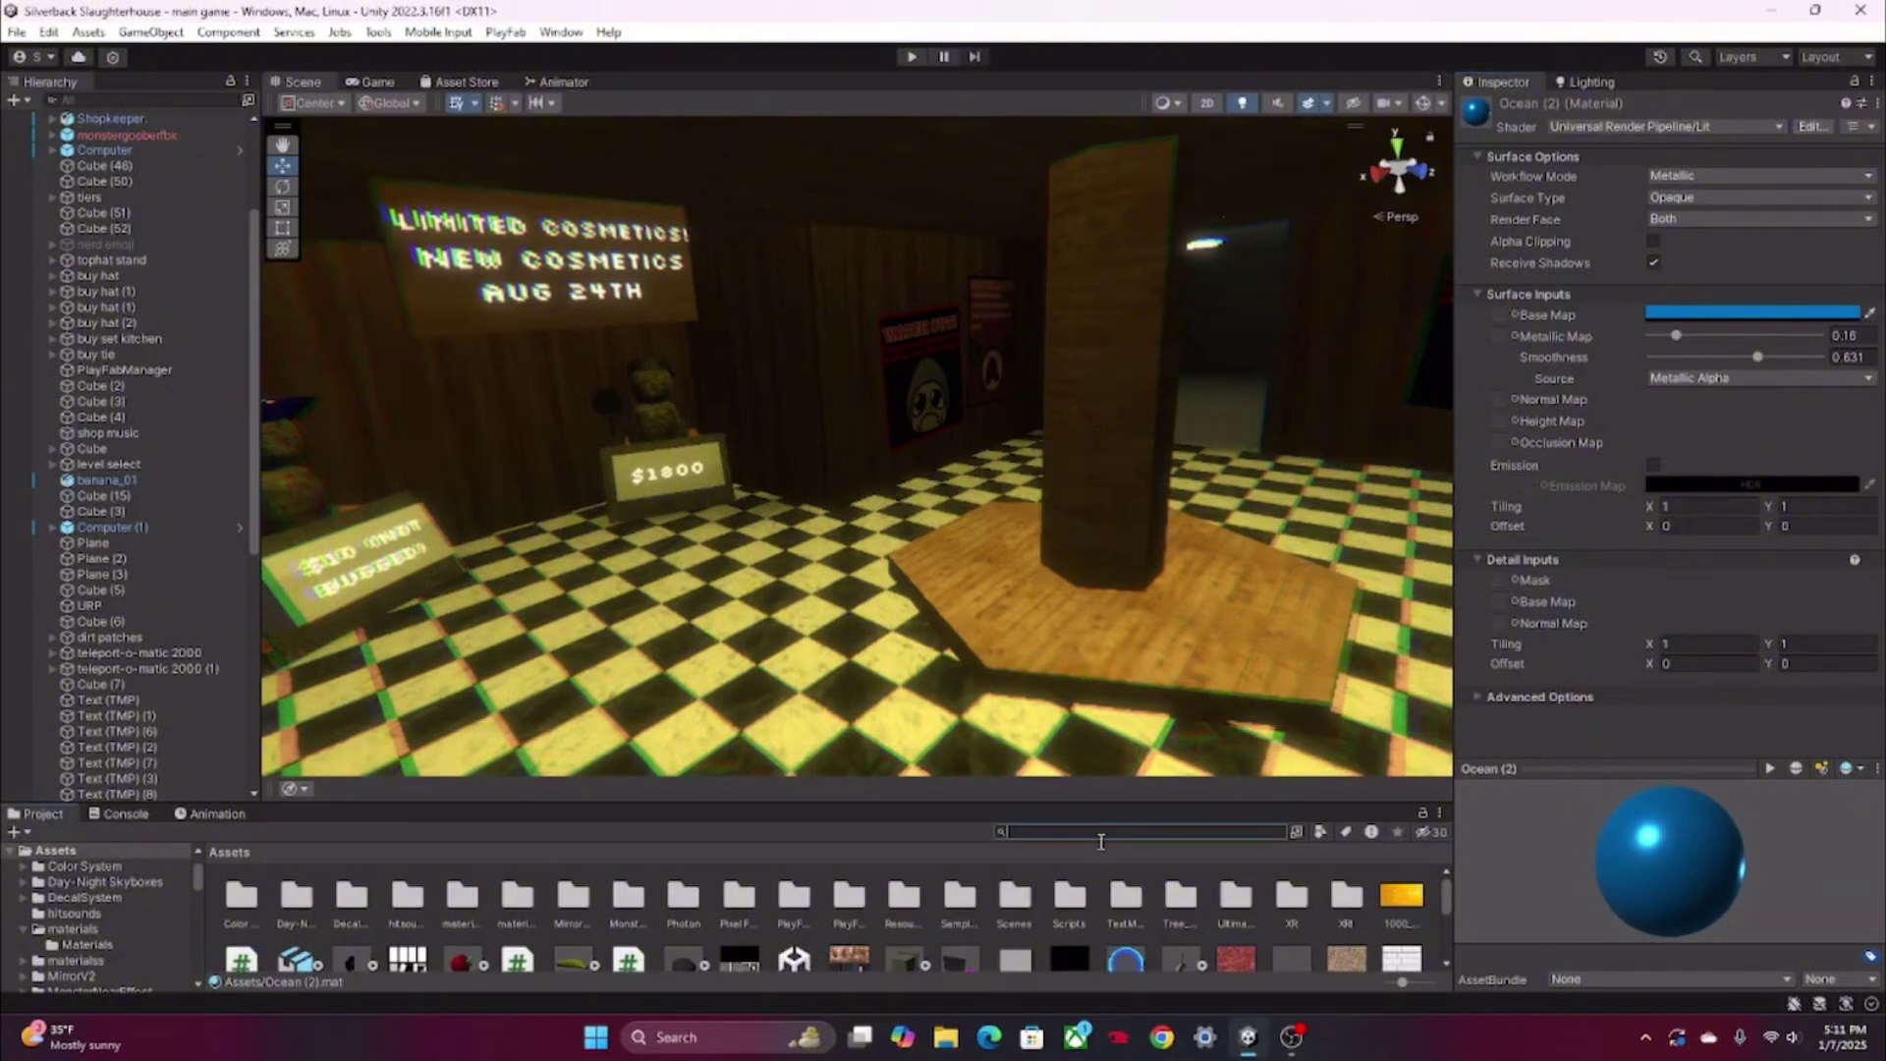
Search the Project window for 'urp' and open the URP Profile volume profile.
text(univers)
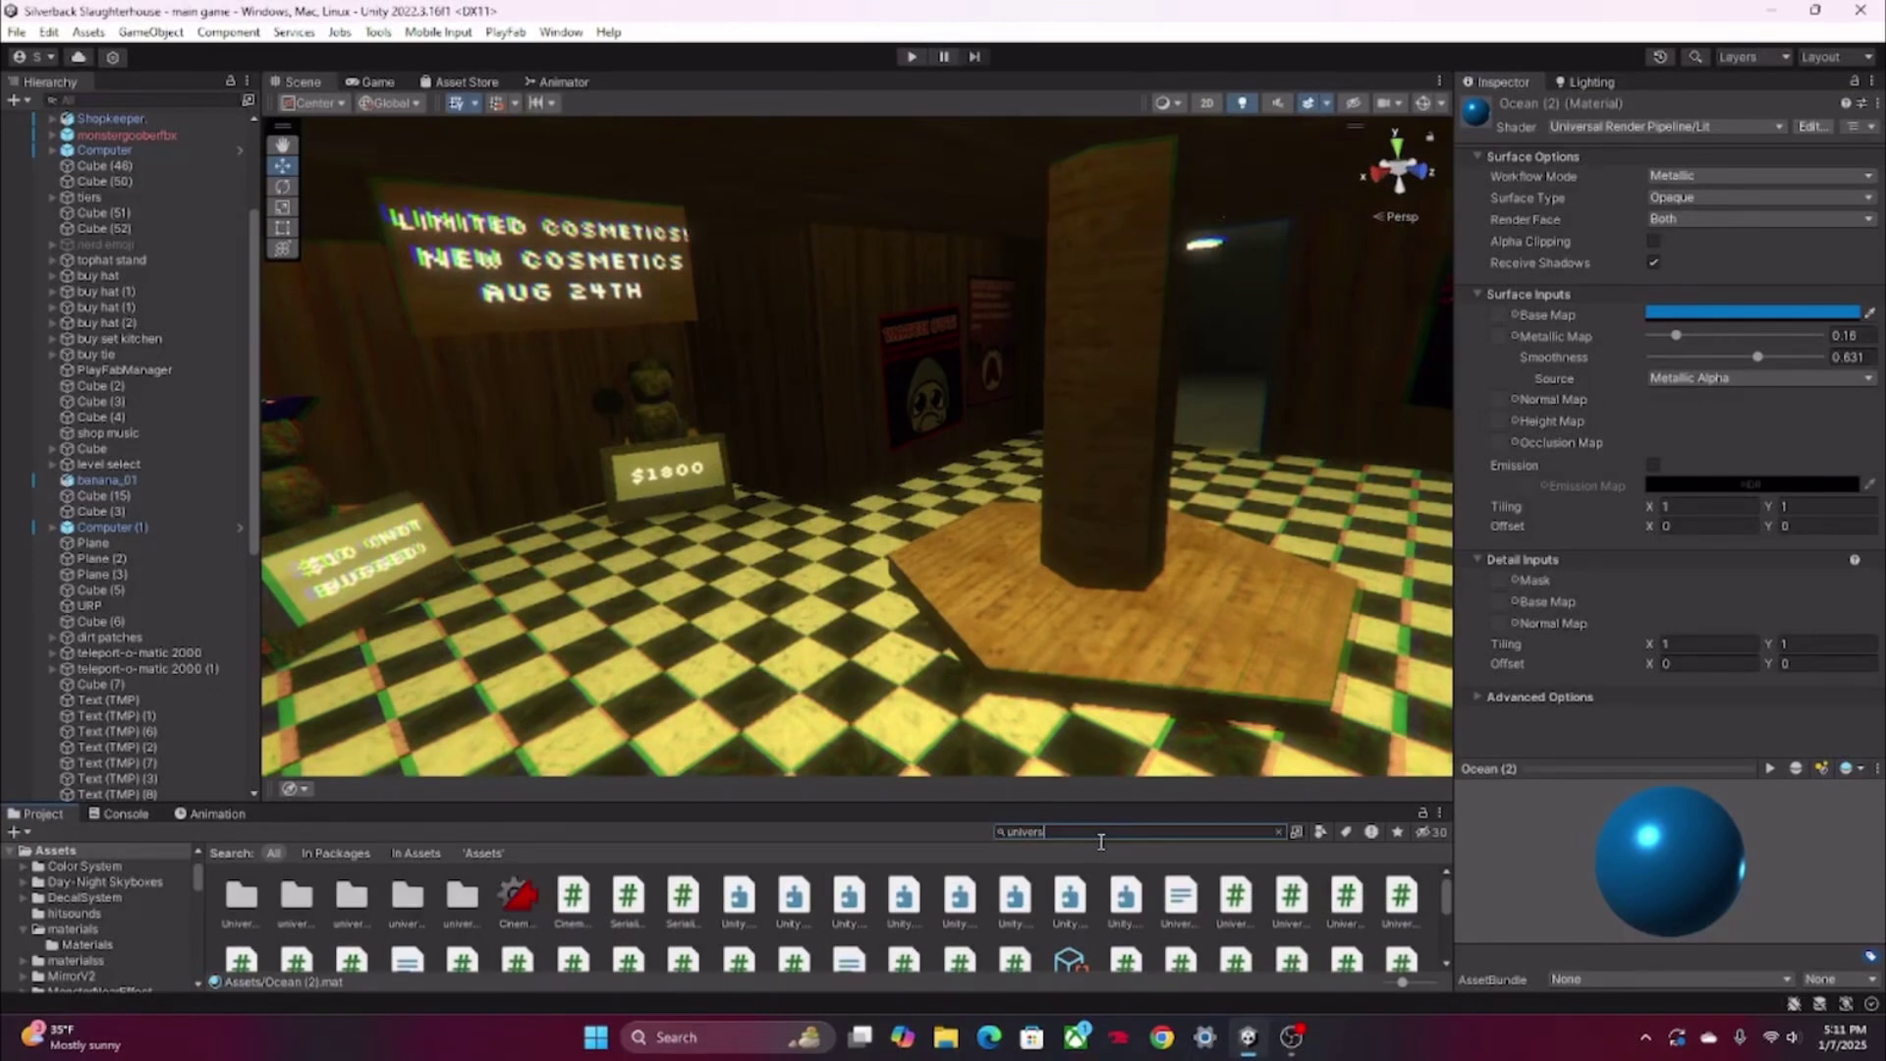
key(BackSpace)
key(BackSpace)
key(BackSpace)
key(BackSpace)
key(BackSpace)
key(BackSpace)
text(rp)
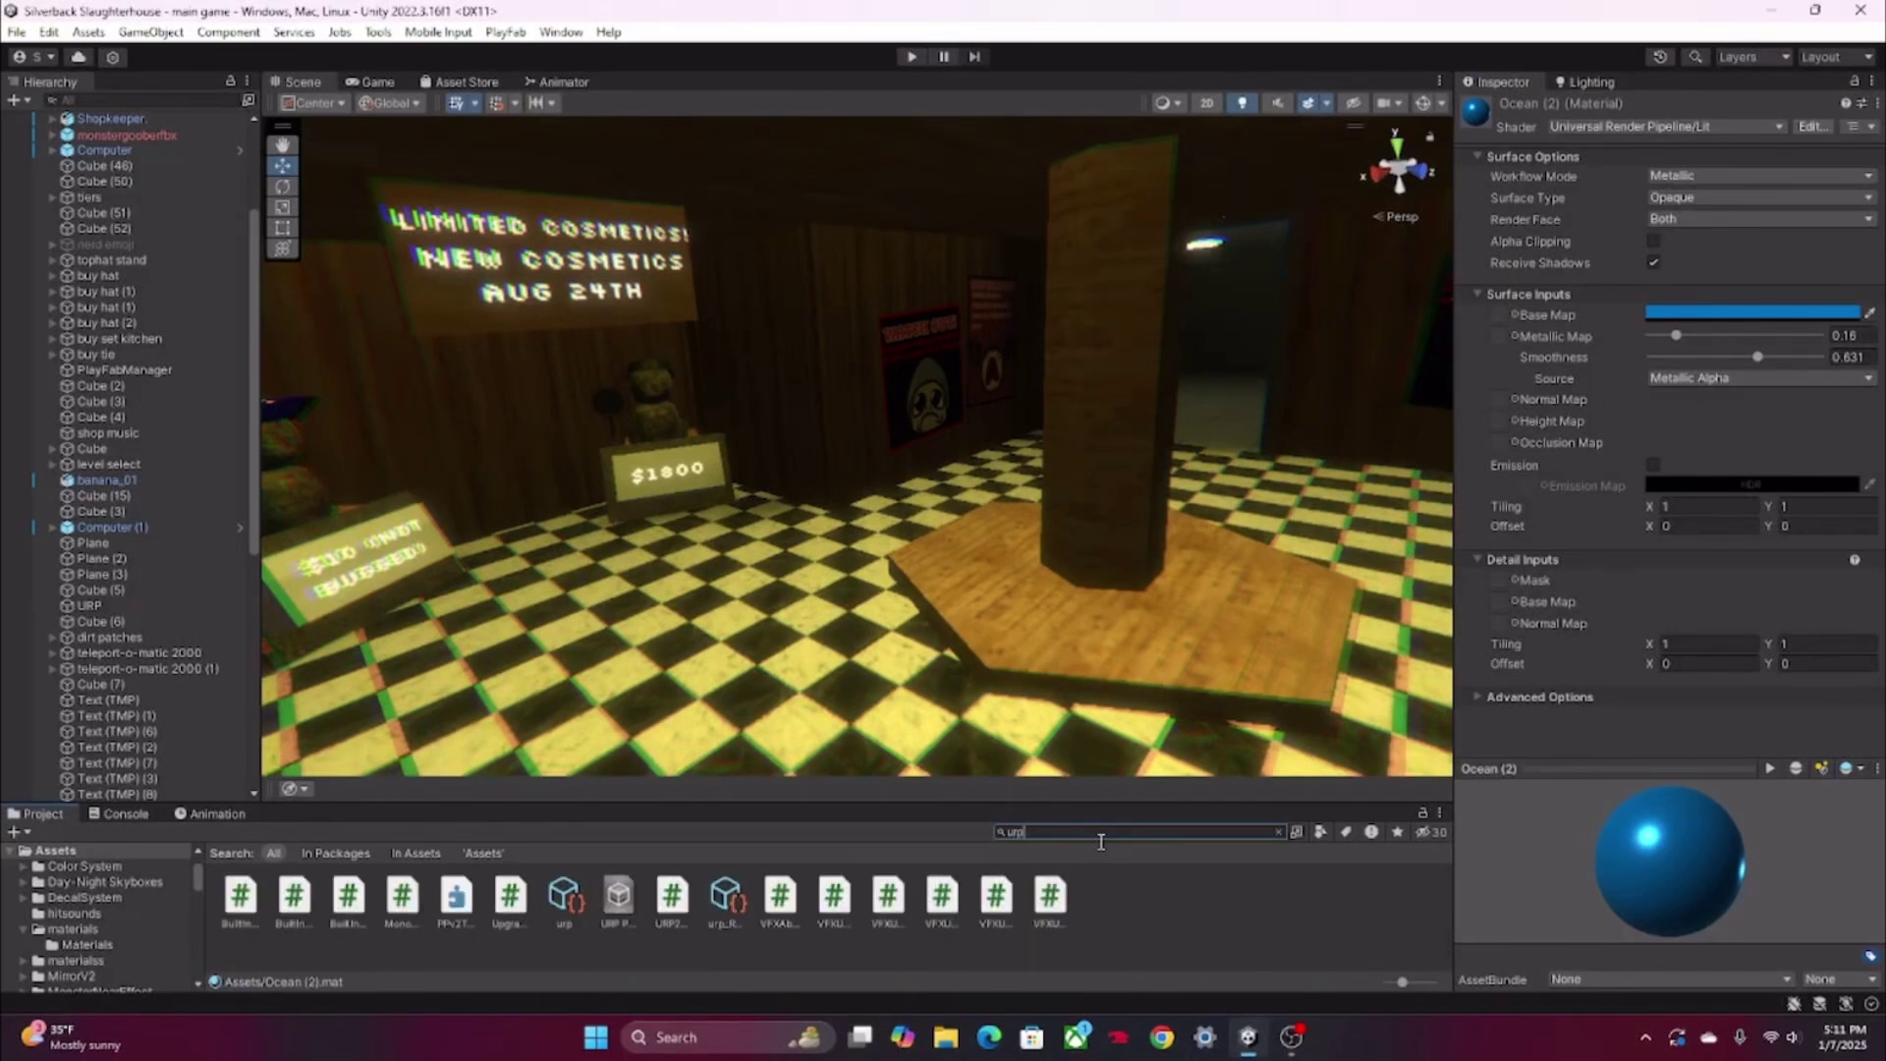
click(611, 897)
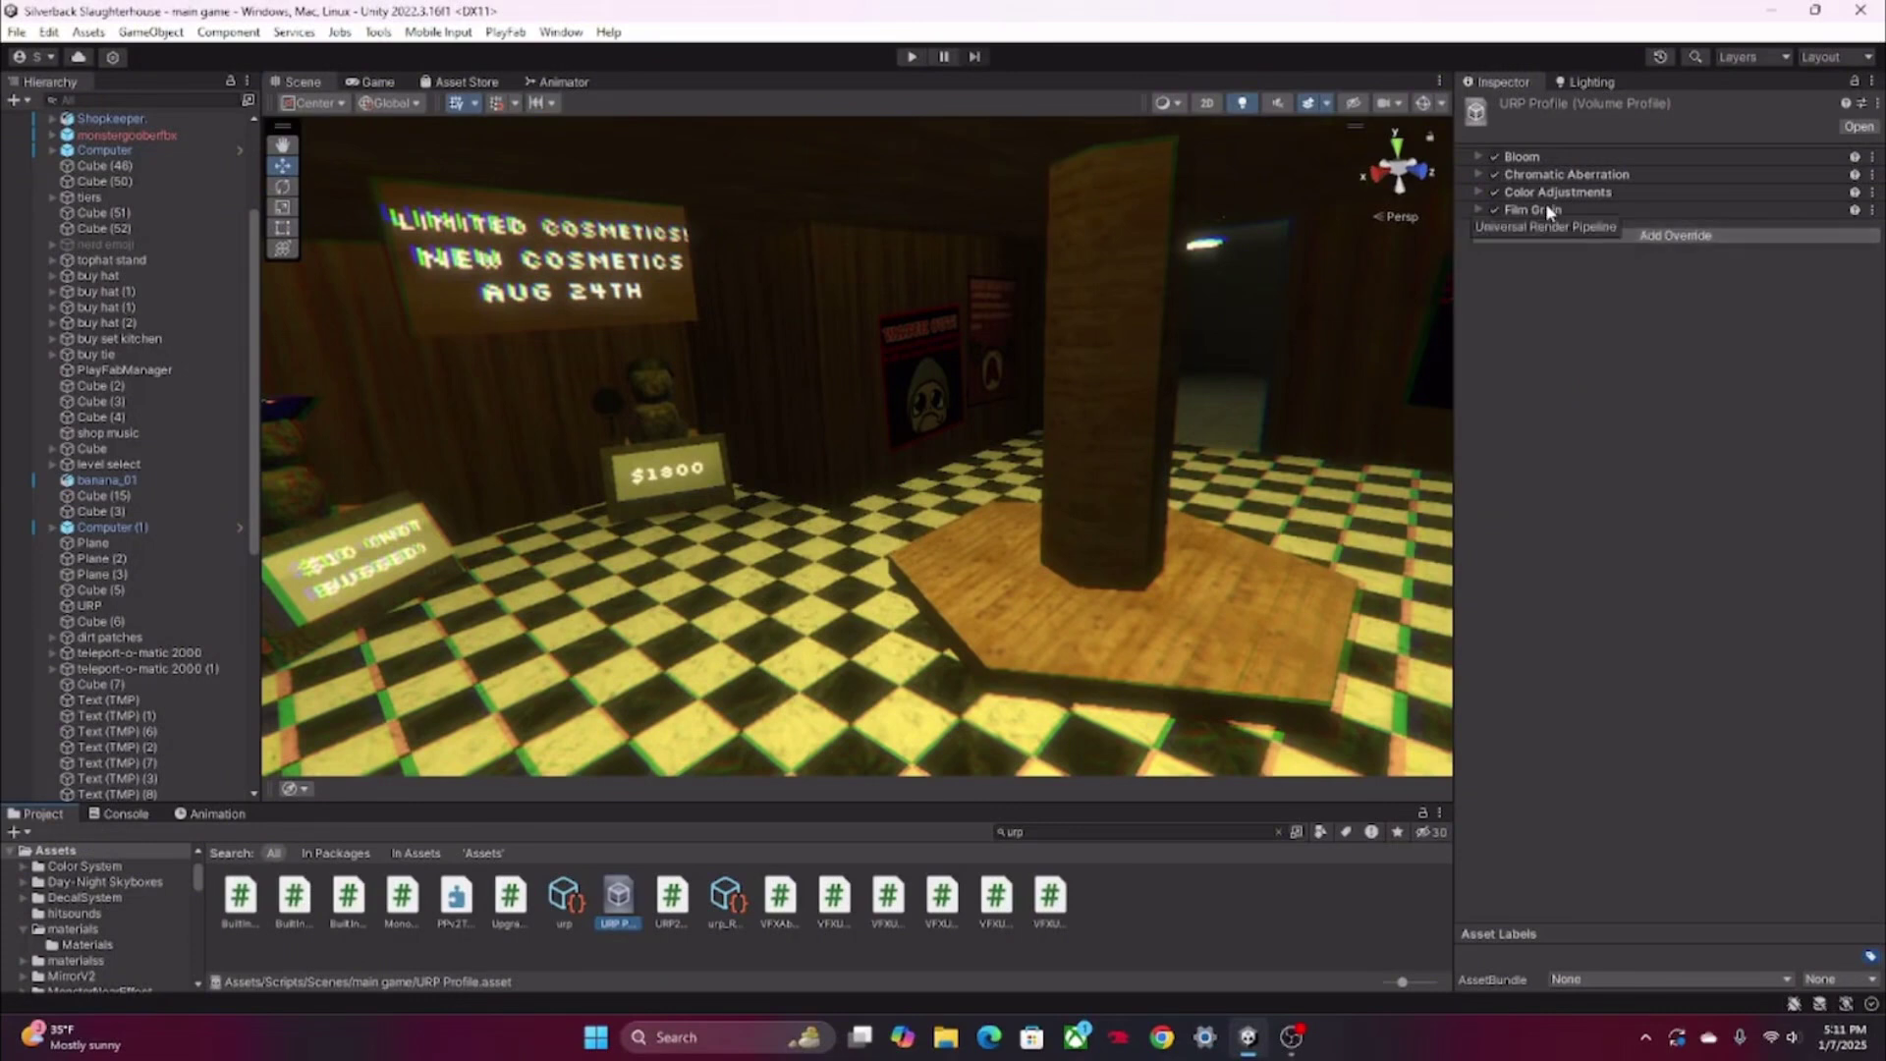
Disable Chromatic Aberration, Color Adjustments and Film Grain, toggling Bloom off and back on.
click(1495, 174)
click(1494, 192)
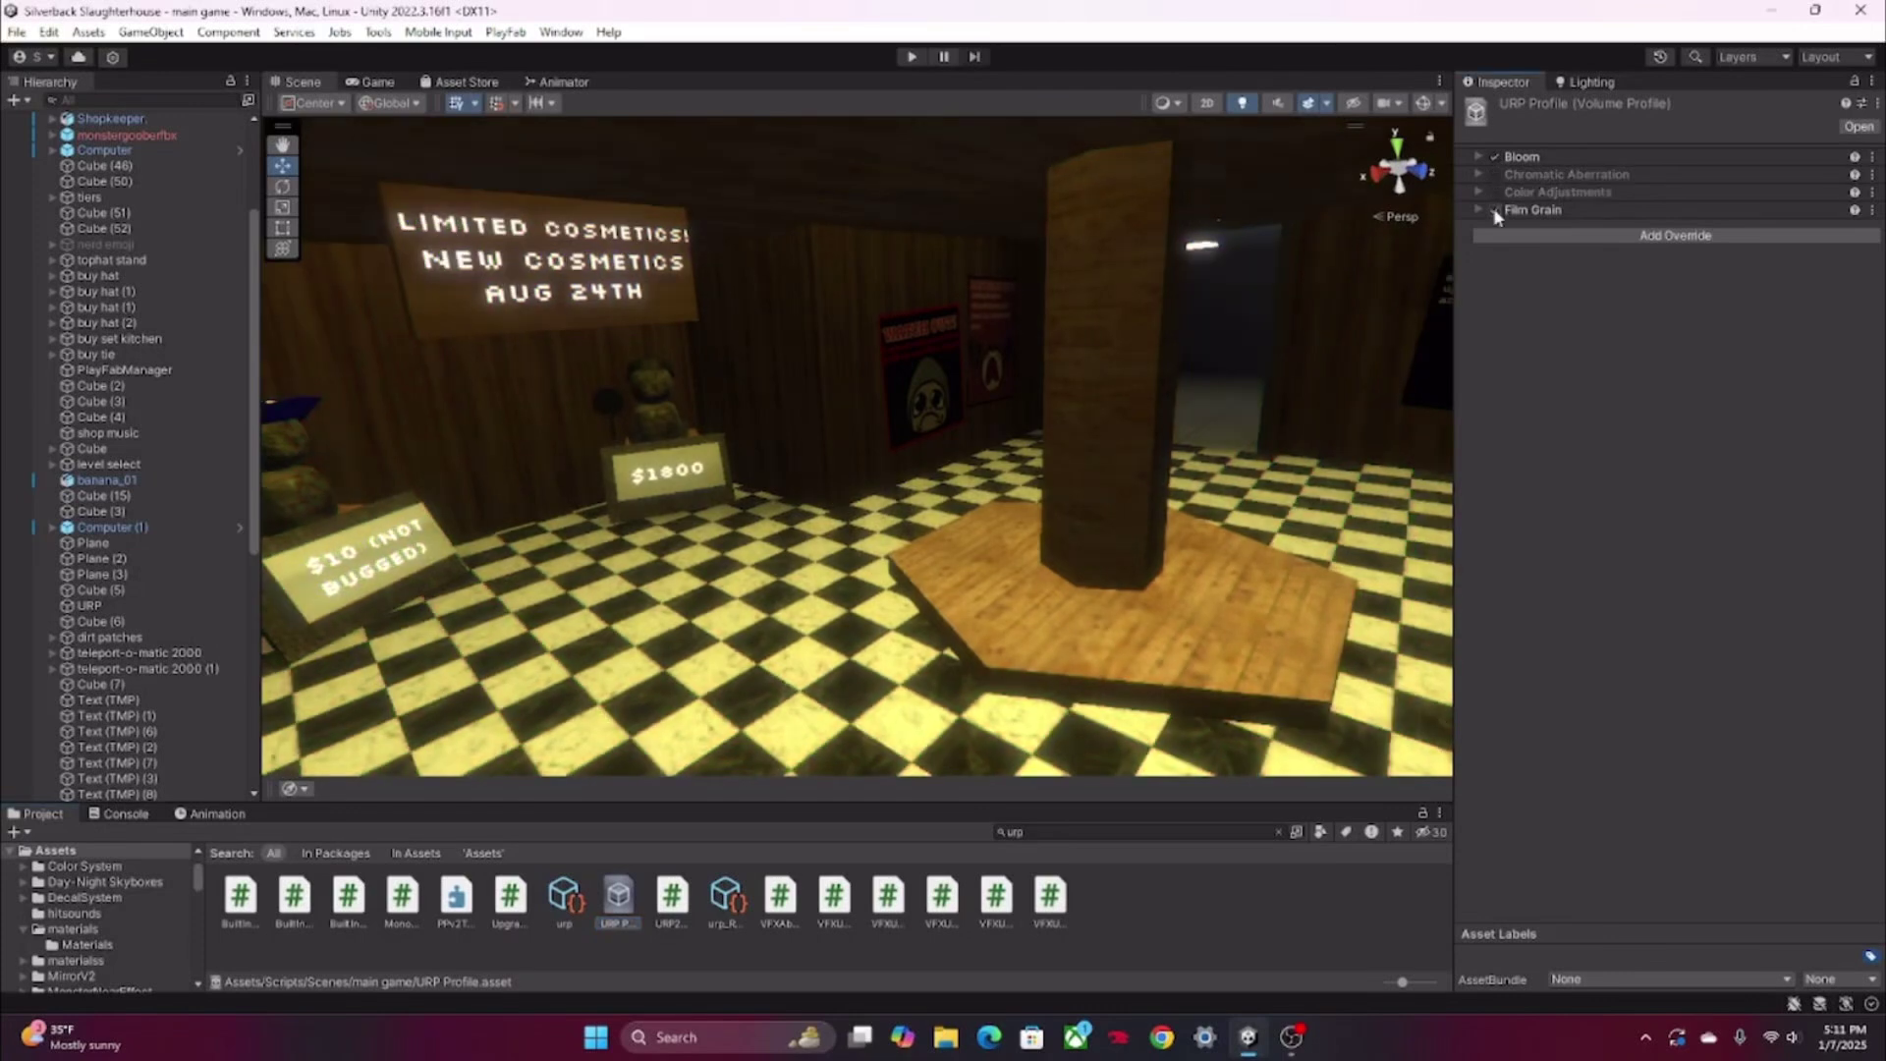
click(1495, 209)
click(1494, 157)
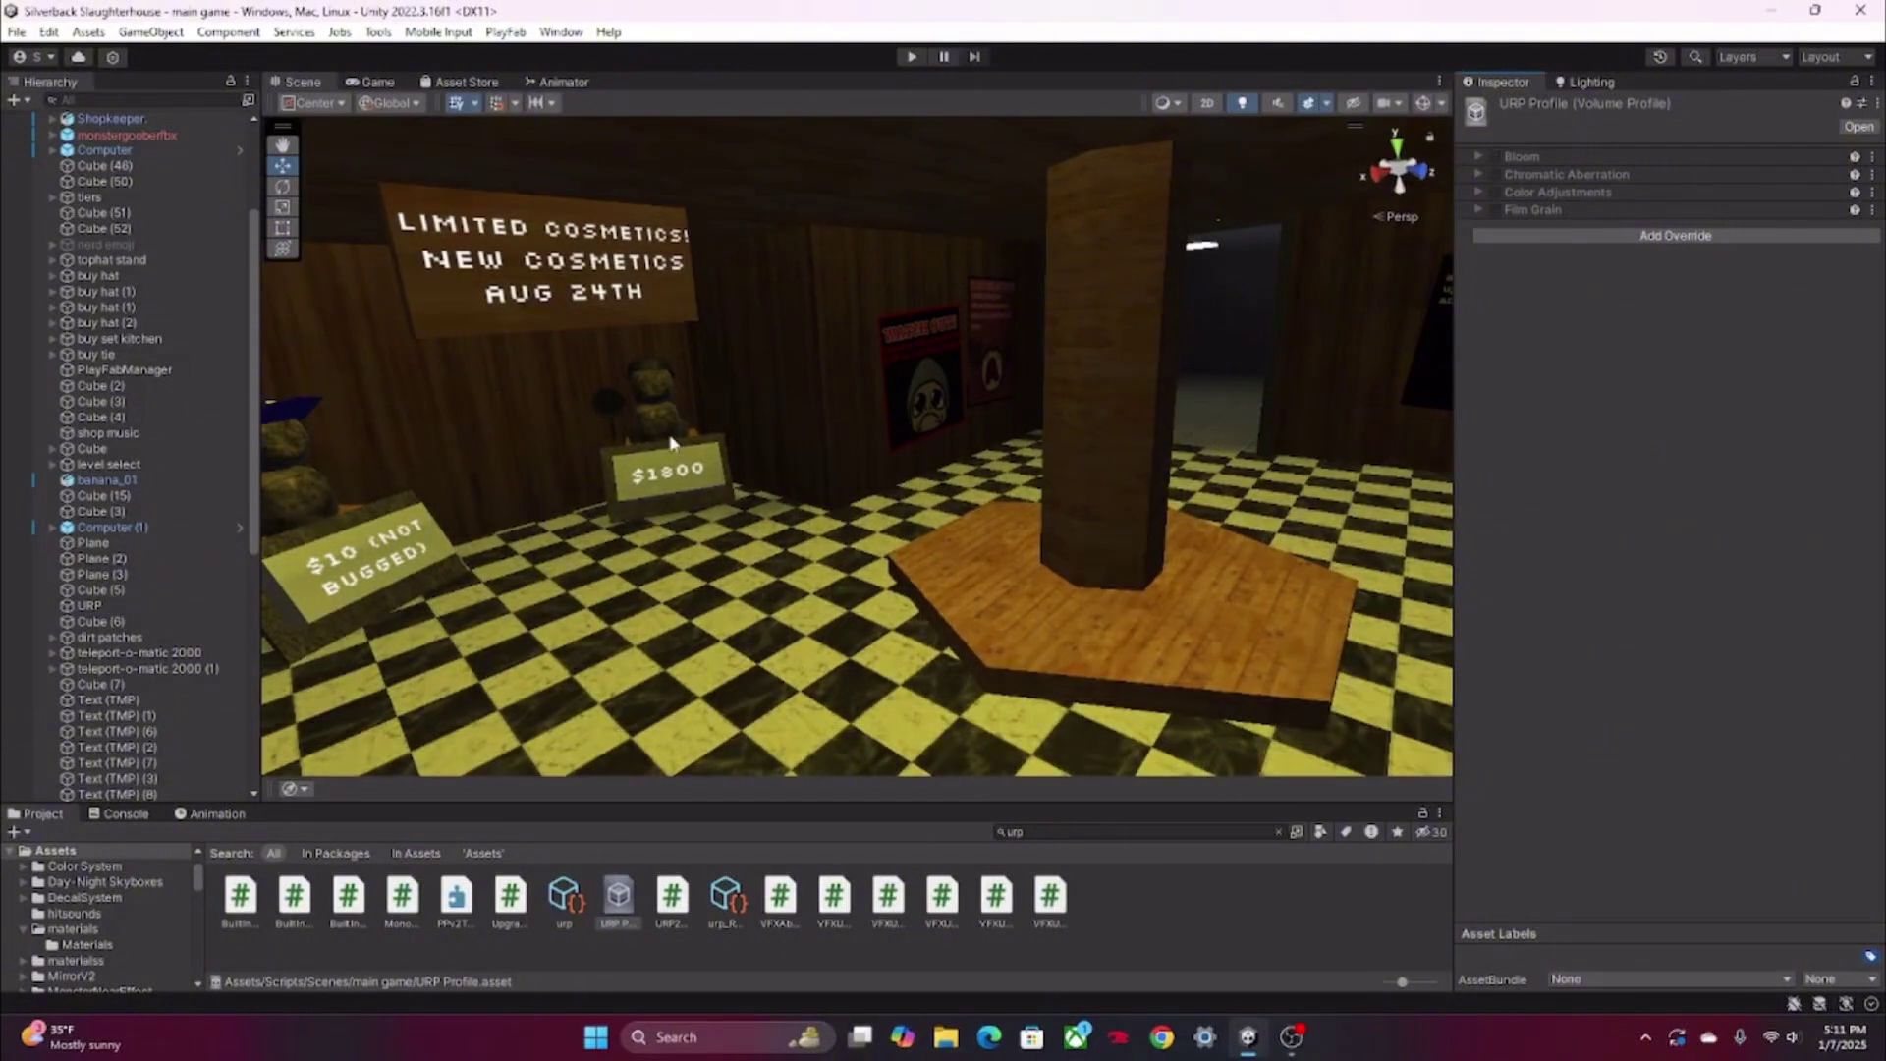
click(1494, 157)
click(1495, 157)
click(1495, 156)
Browse the Post-processing overrides list, briefly searching 'b', without adding anything.
click(1629, 237)
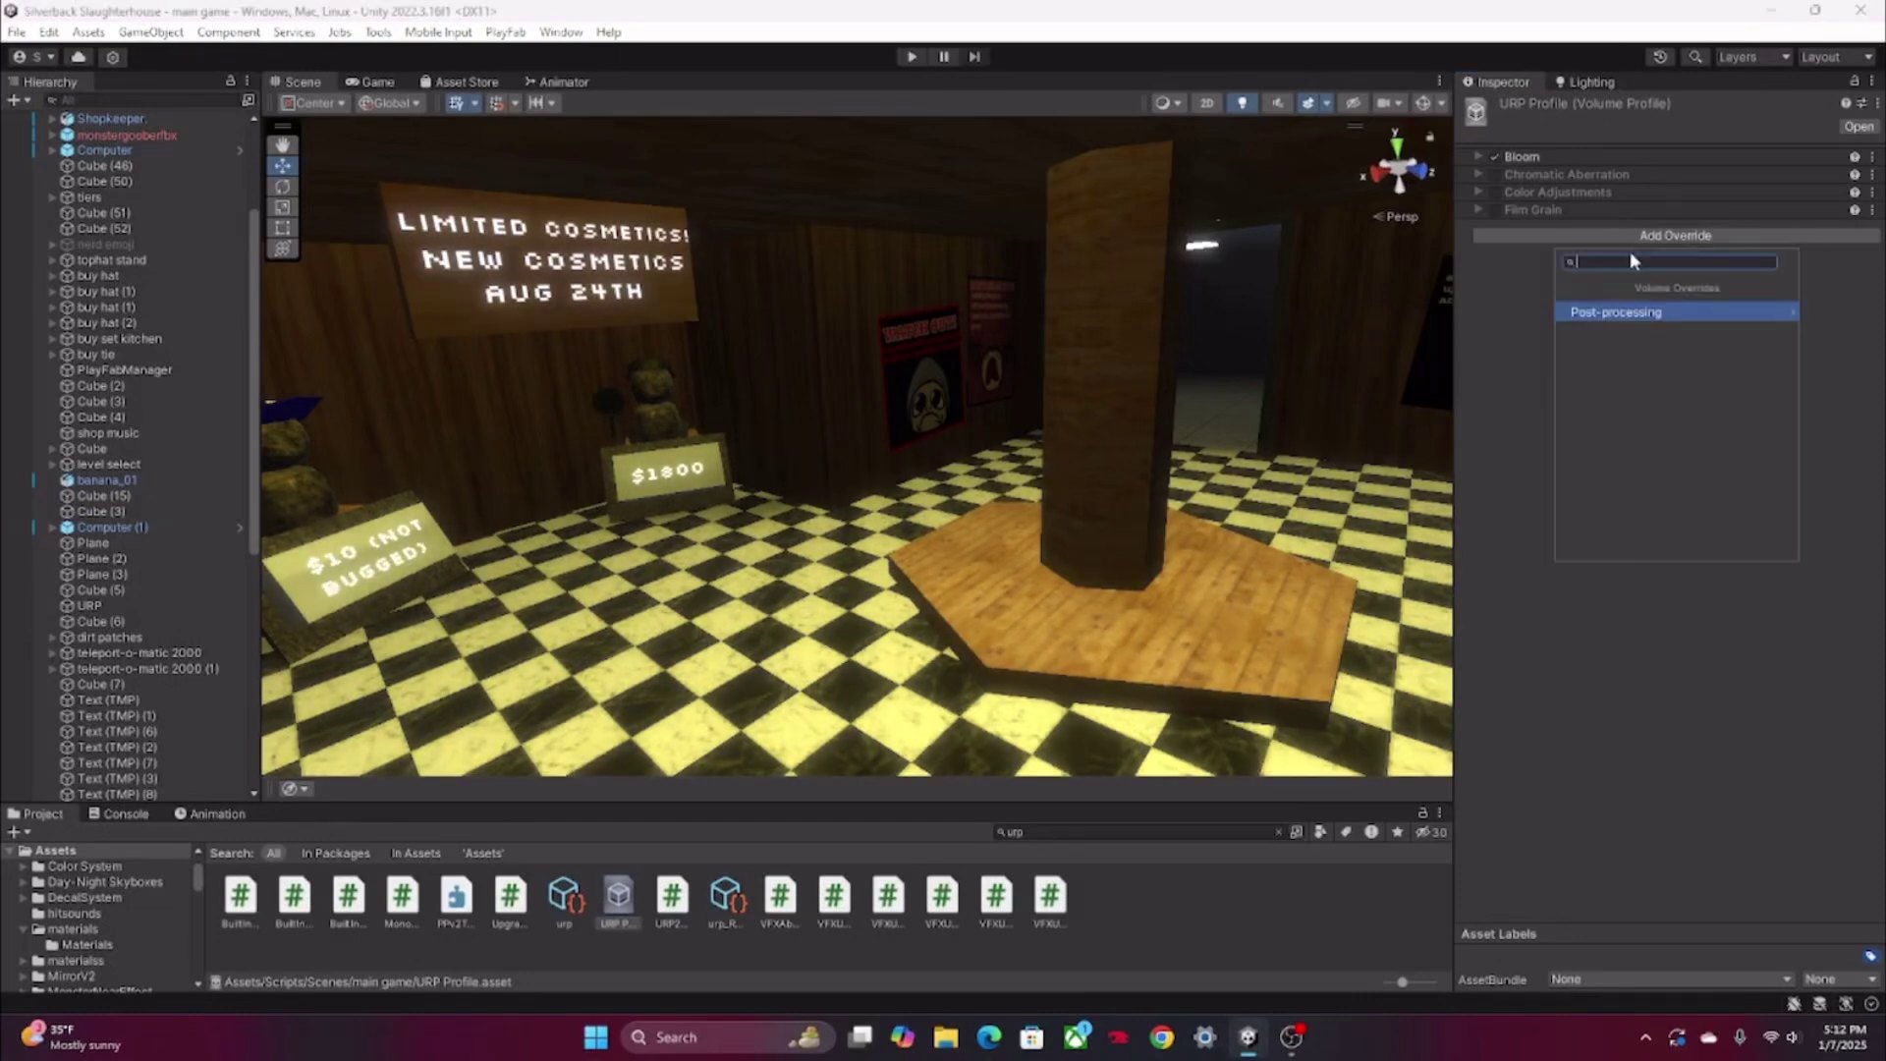
click(1504, 322)
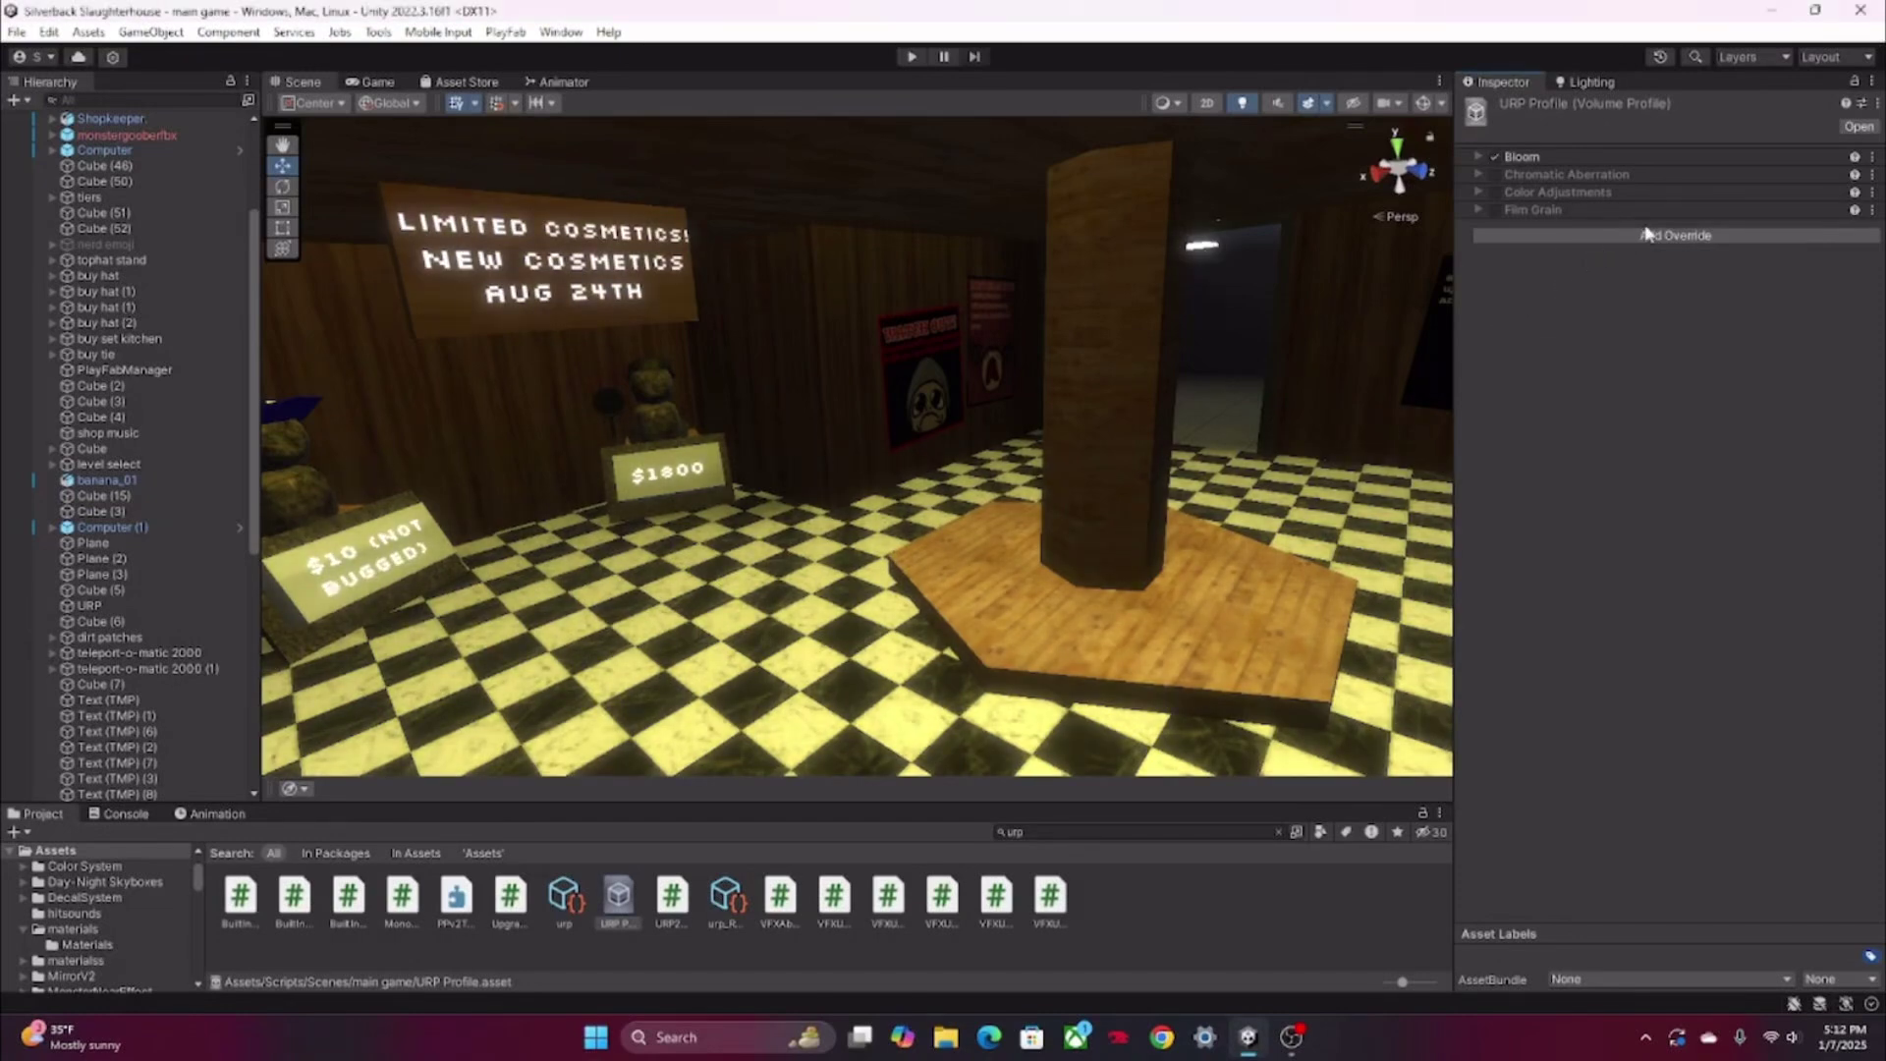
click(1677, 238)
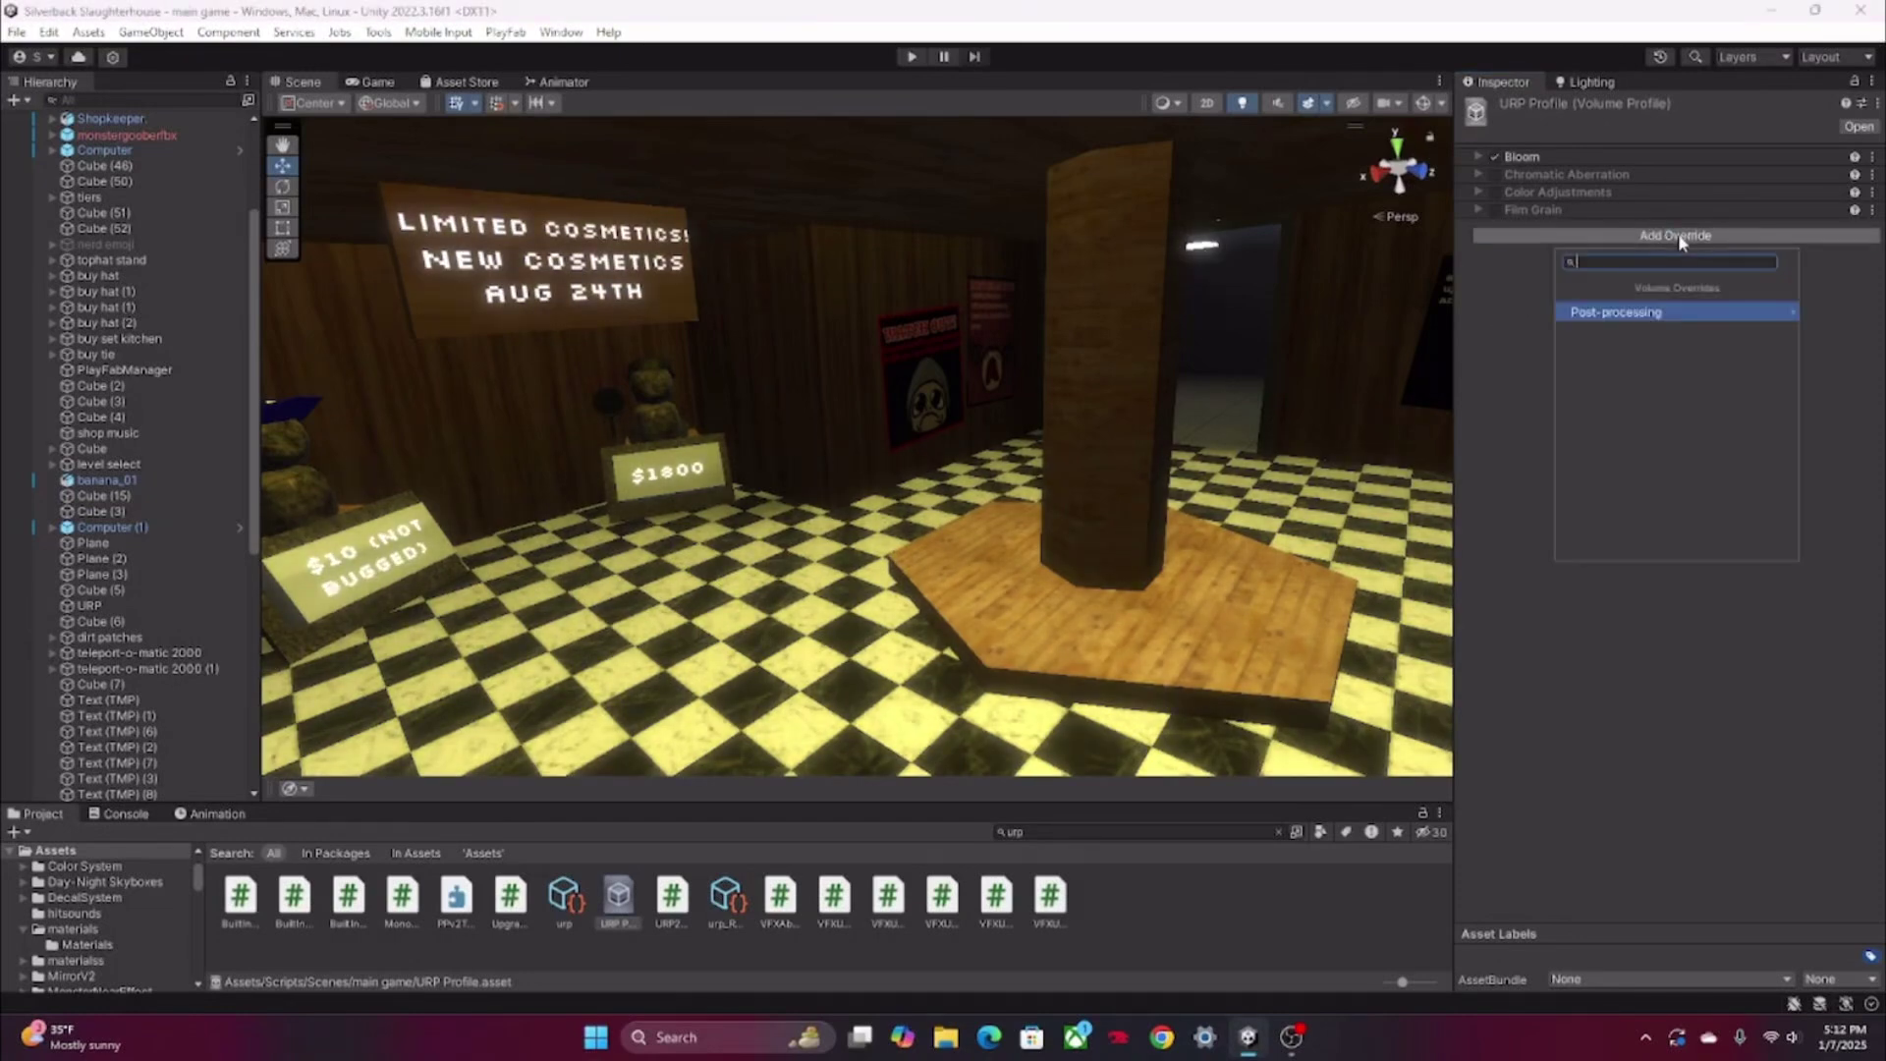
click(1655, 319)
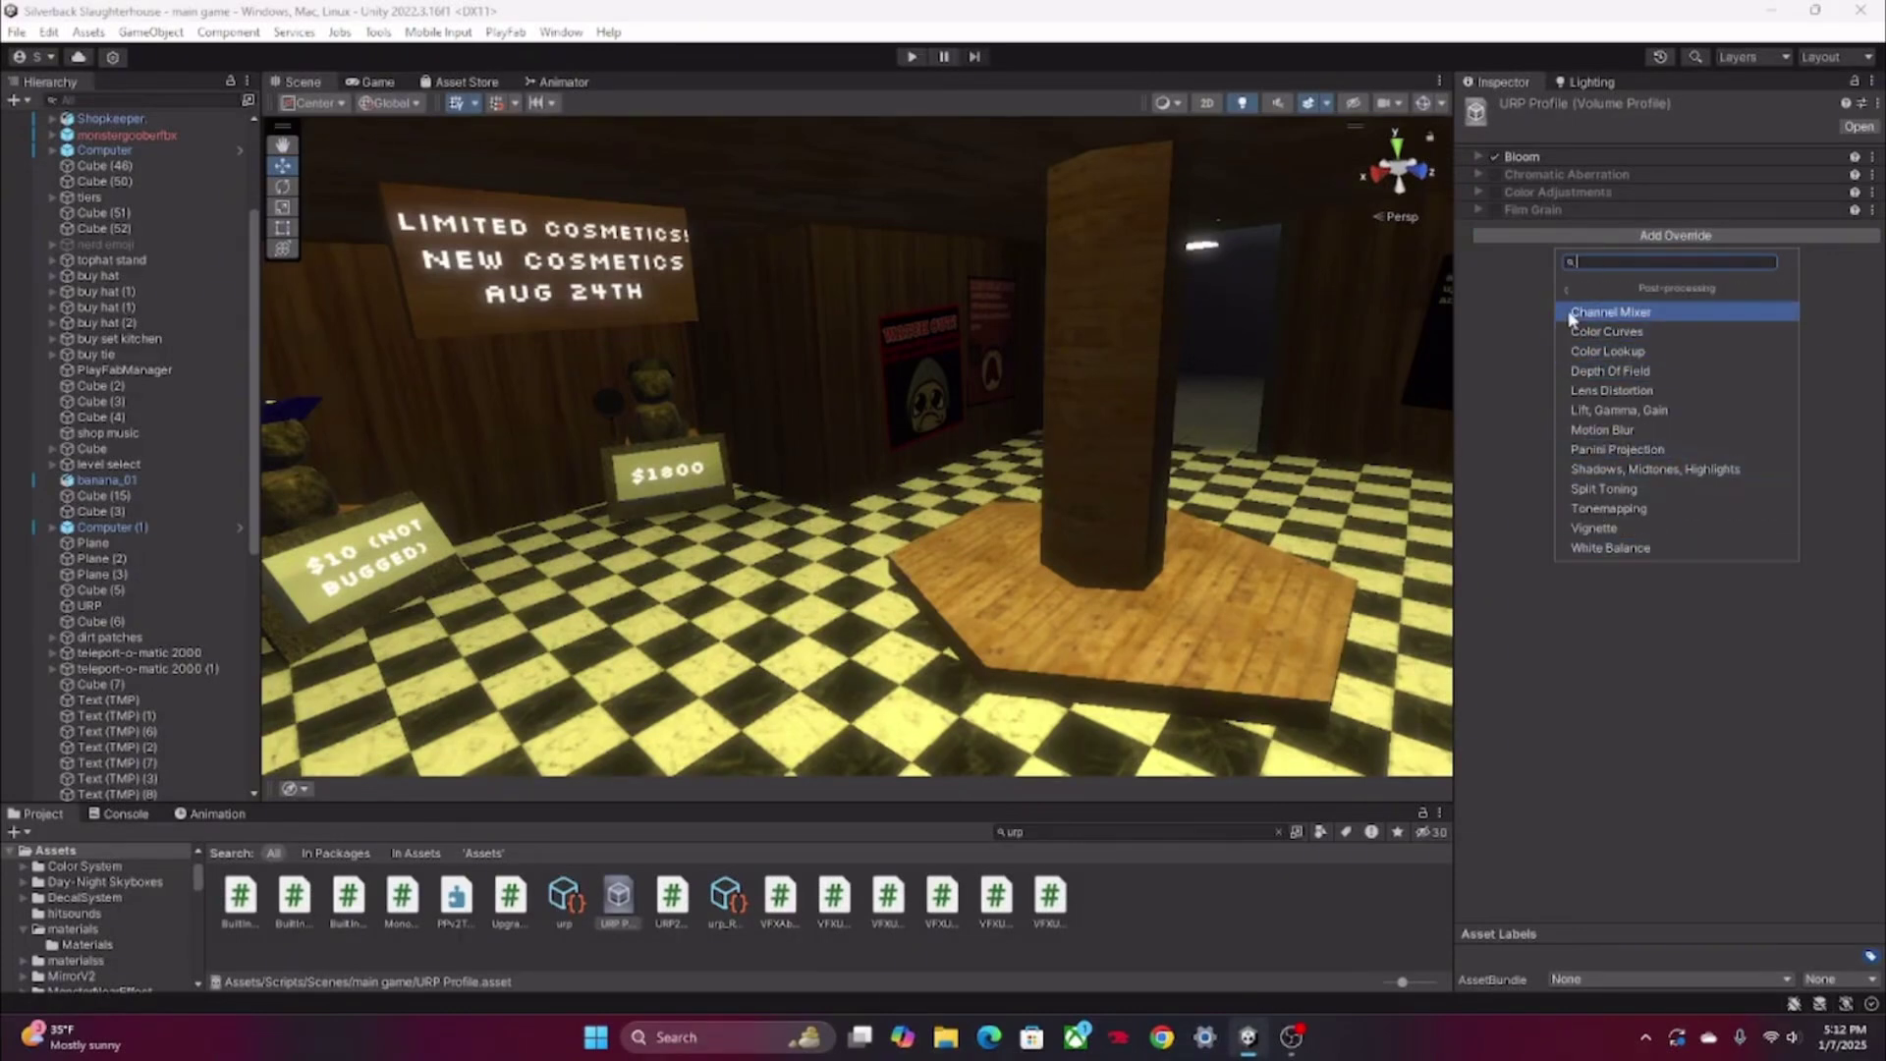
text(b)
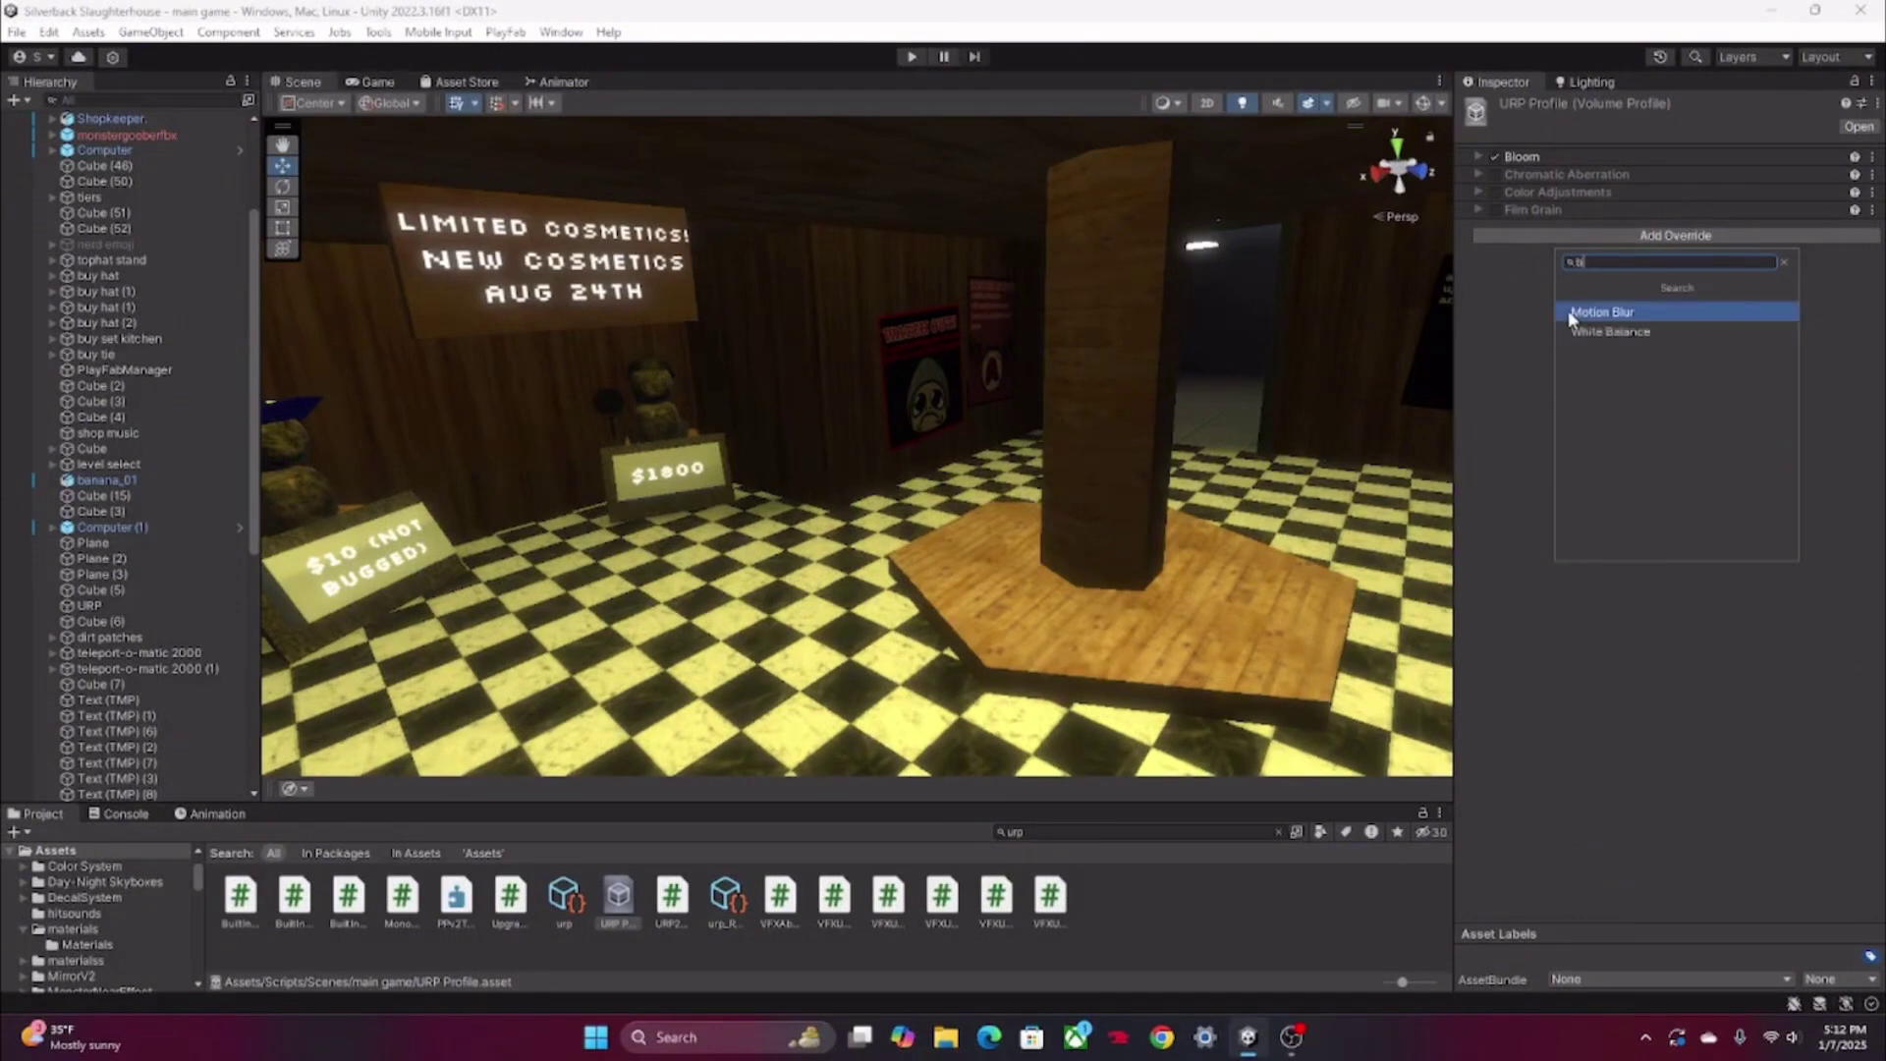
key(BackSpace)
click(1471, 275)
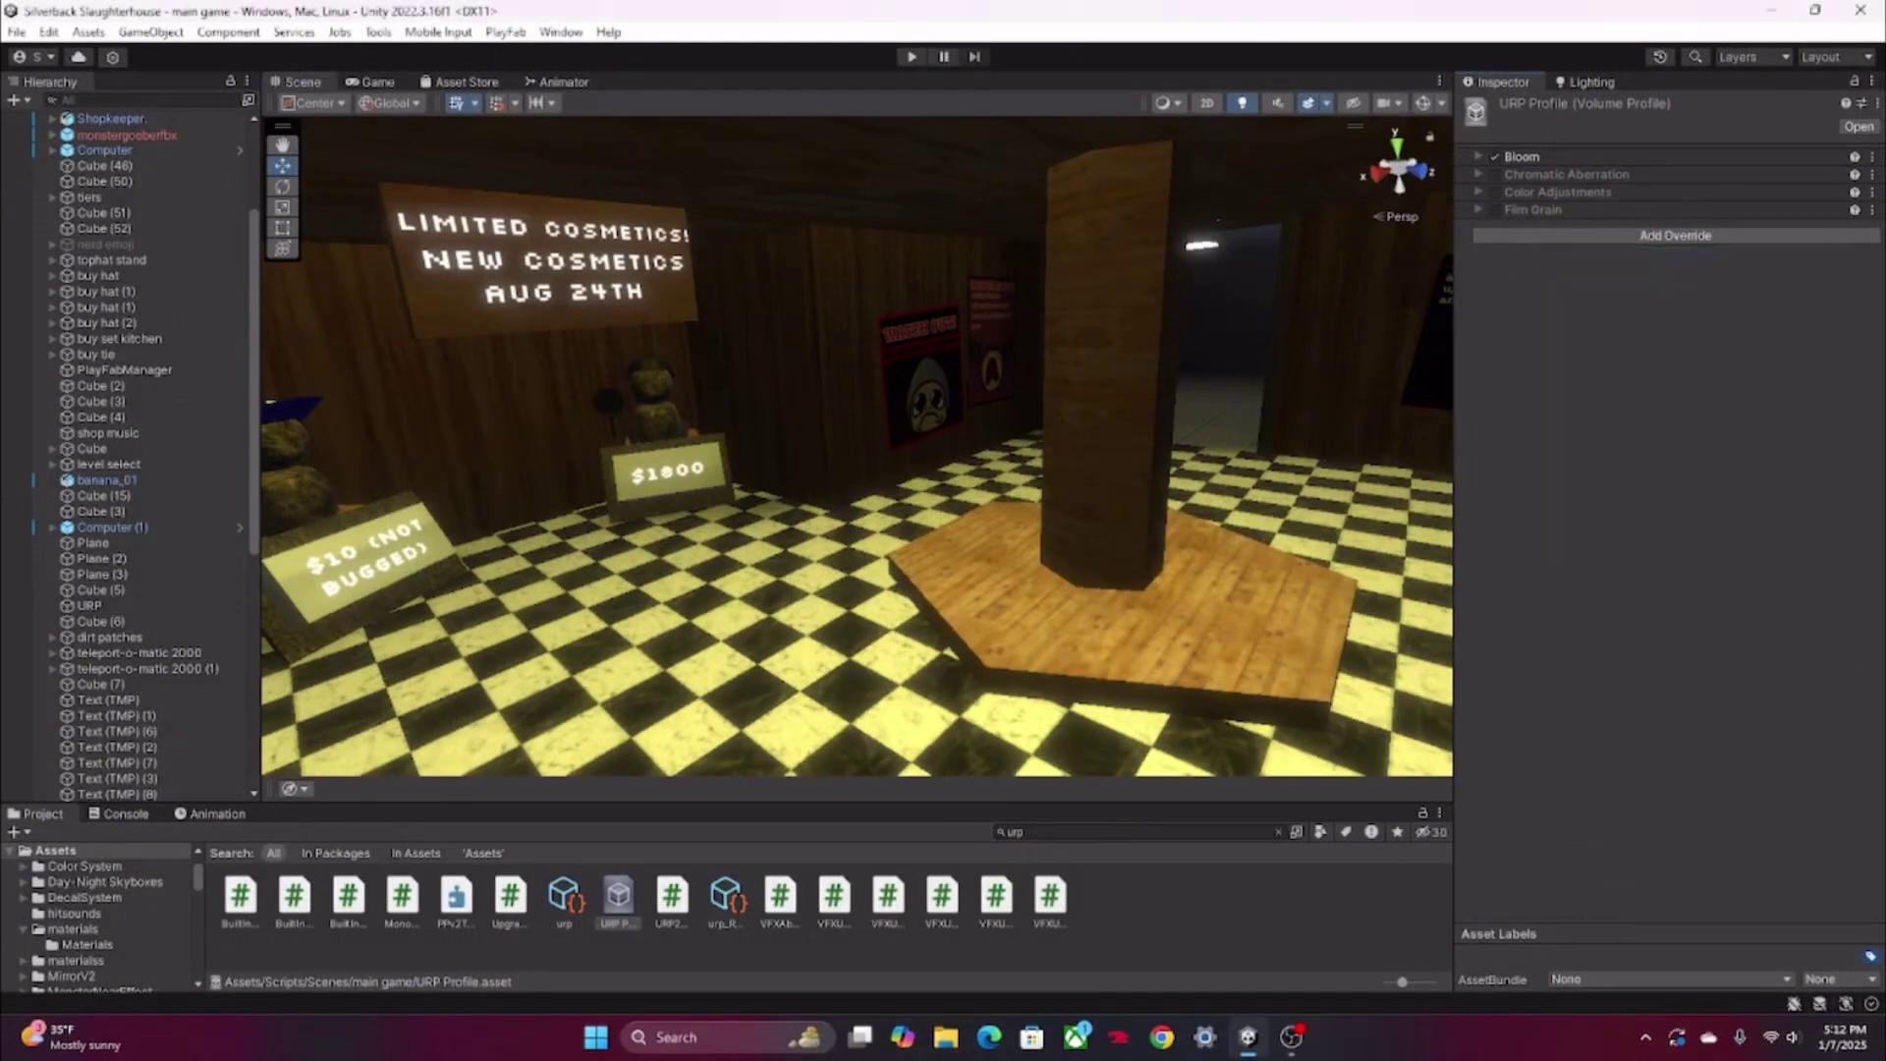
Replace the Bloom override with a fresh Post-processing > Bloom and enable all its properties.
click(1872, 157)
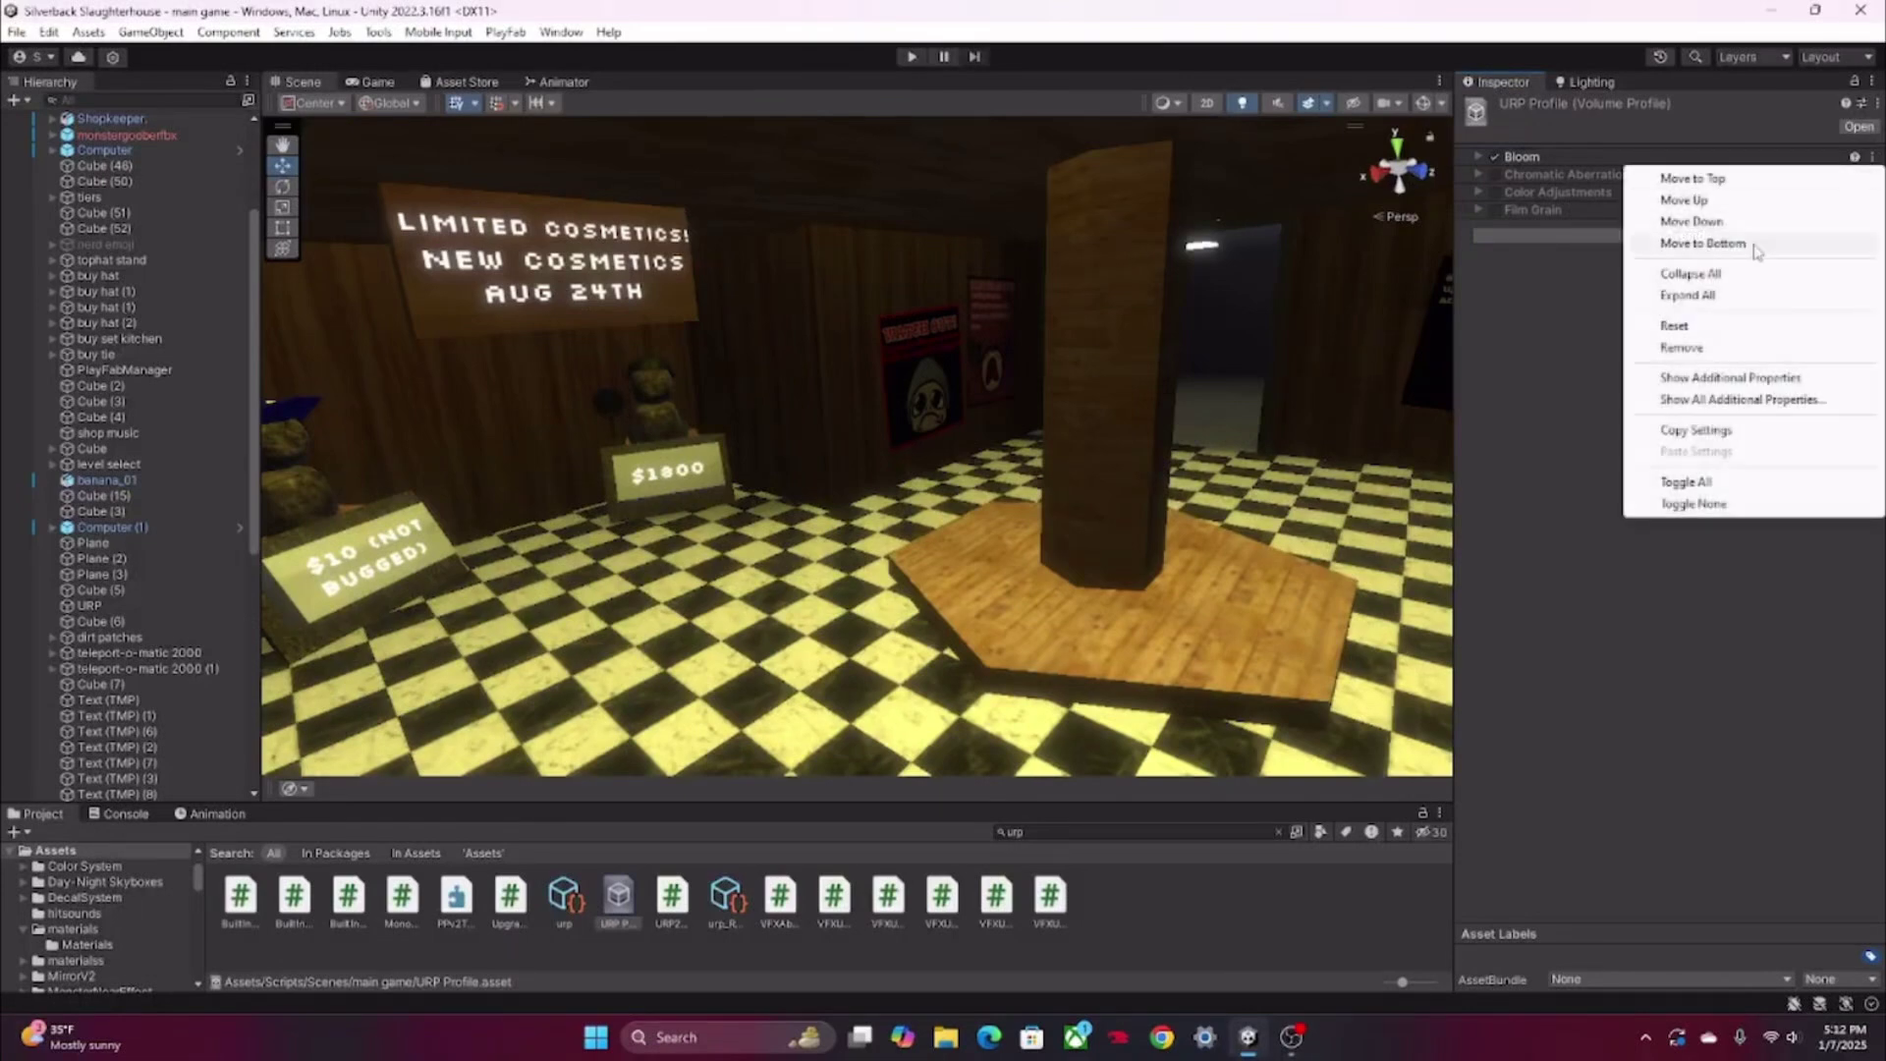
click(1682, 347)
click(1599, 214)
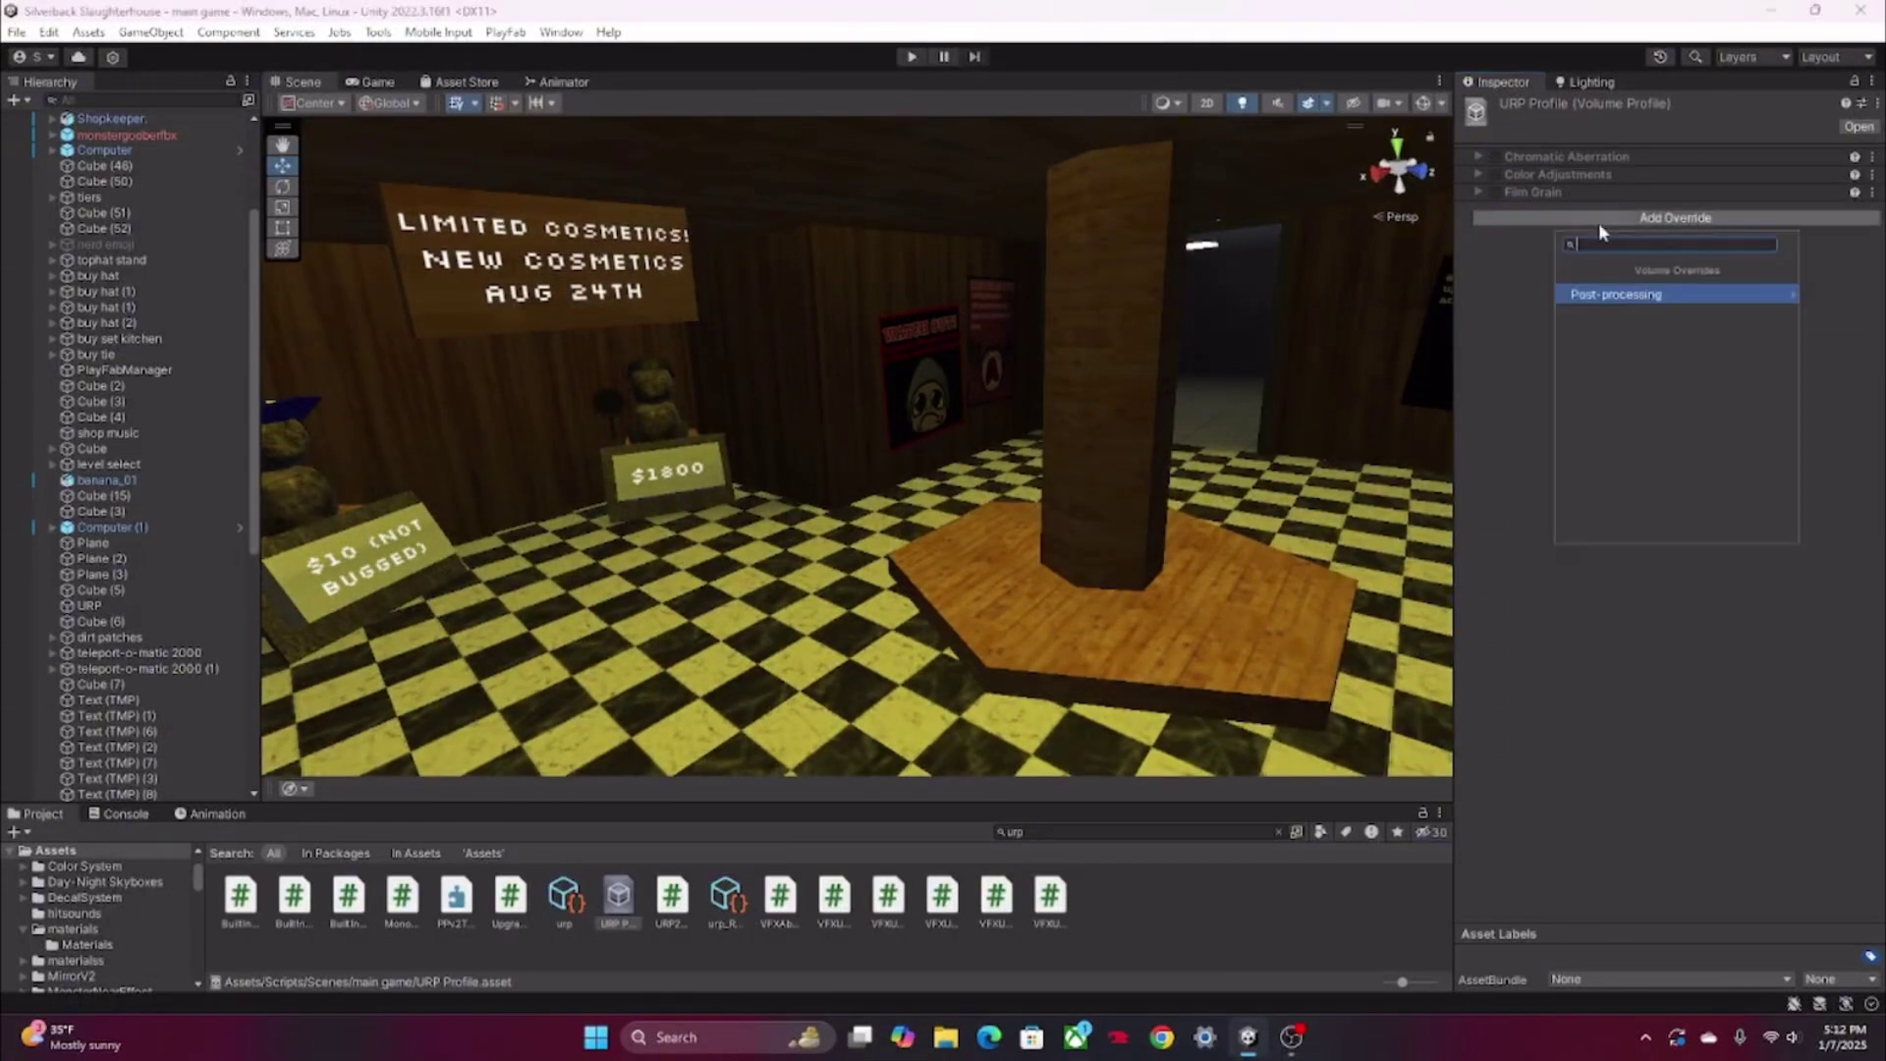
click(1632, 294)
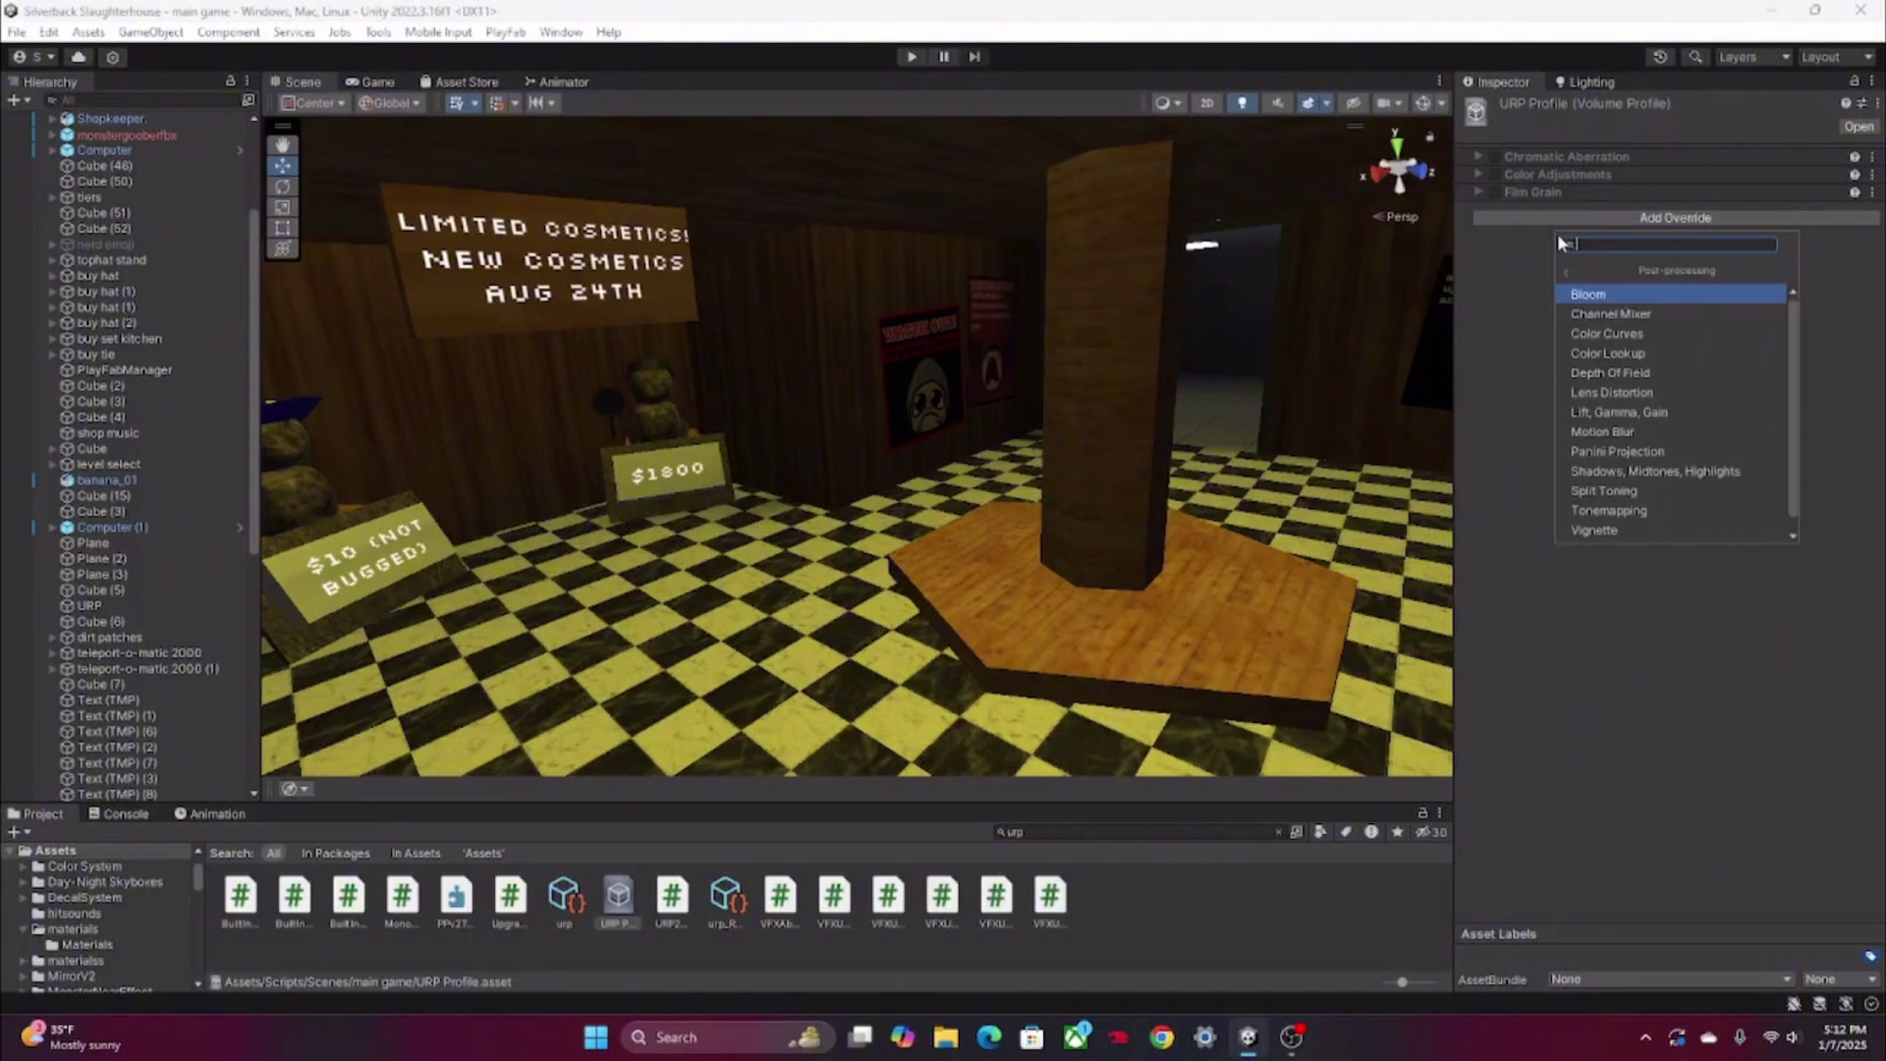
text(bloom)
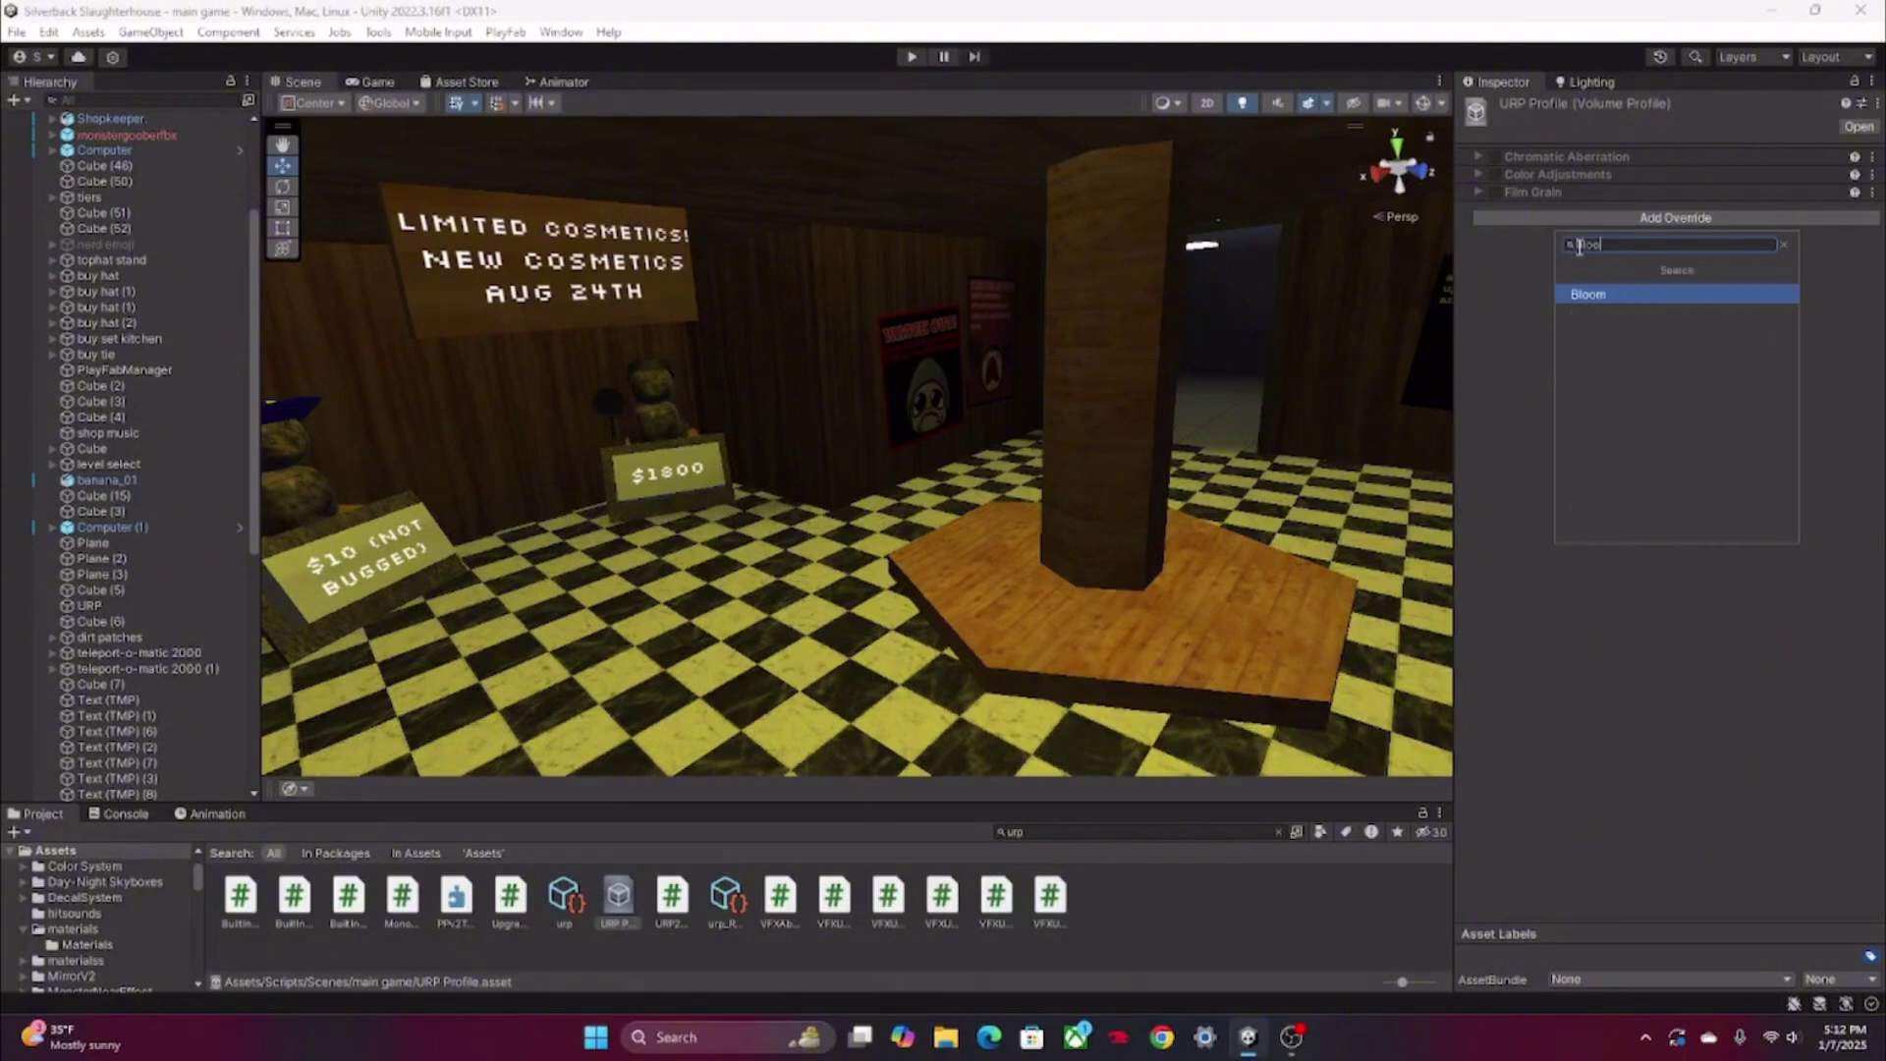
click(1609, 299)
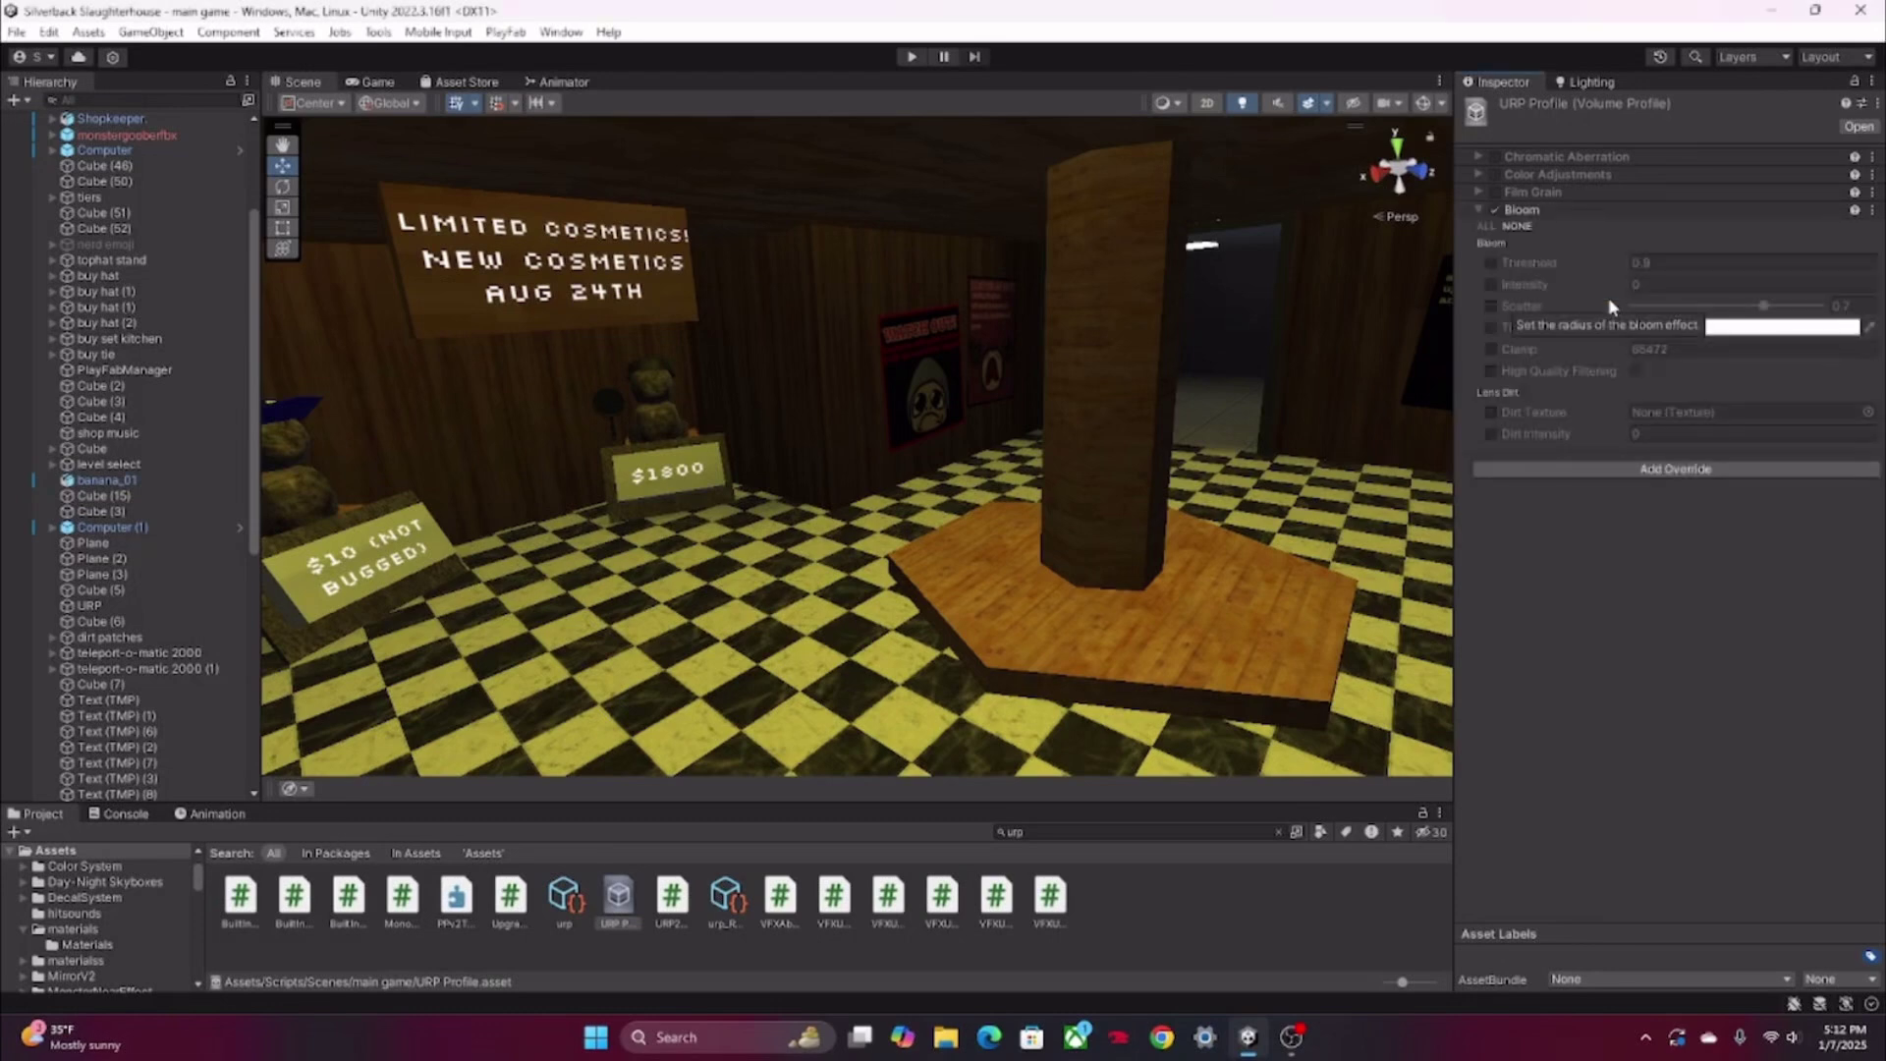
click(1485, 226)
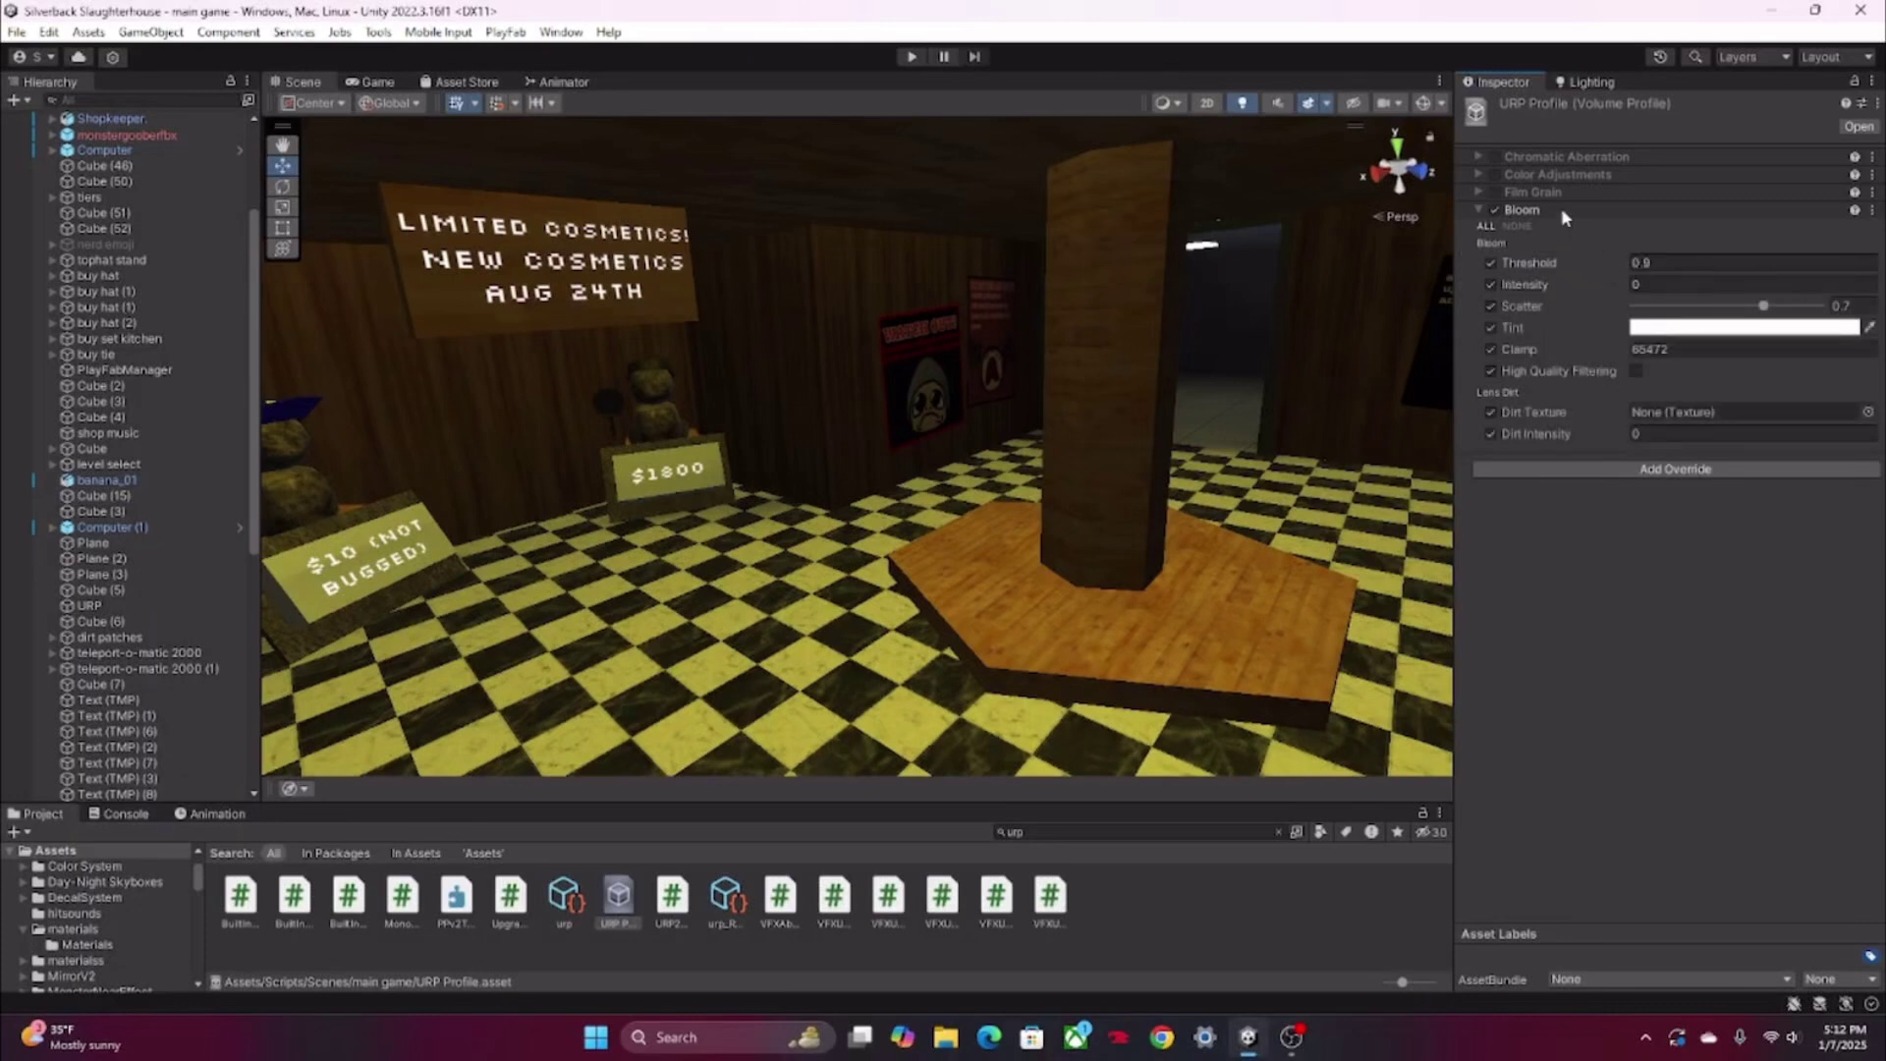
click(1479, 210)
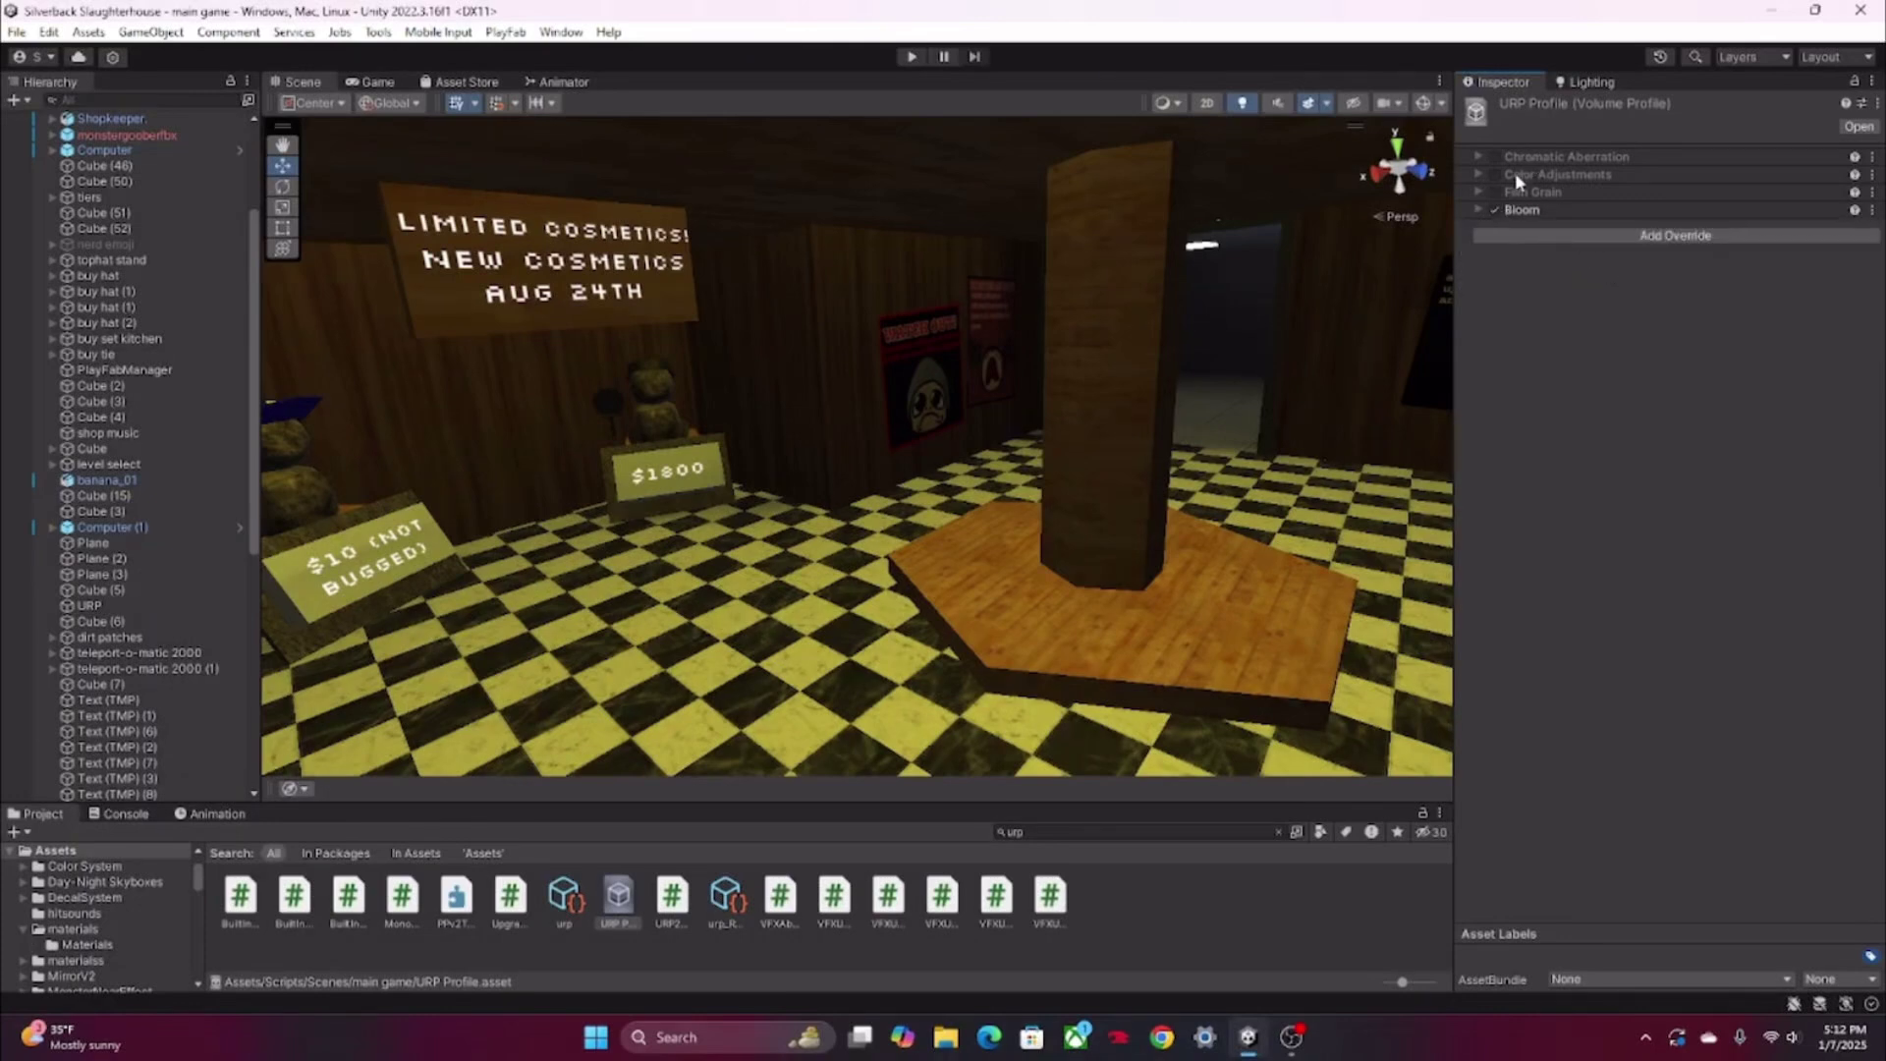